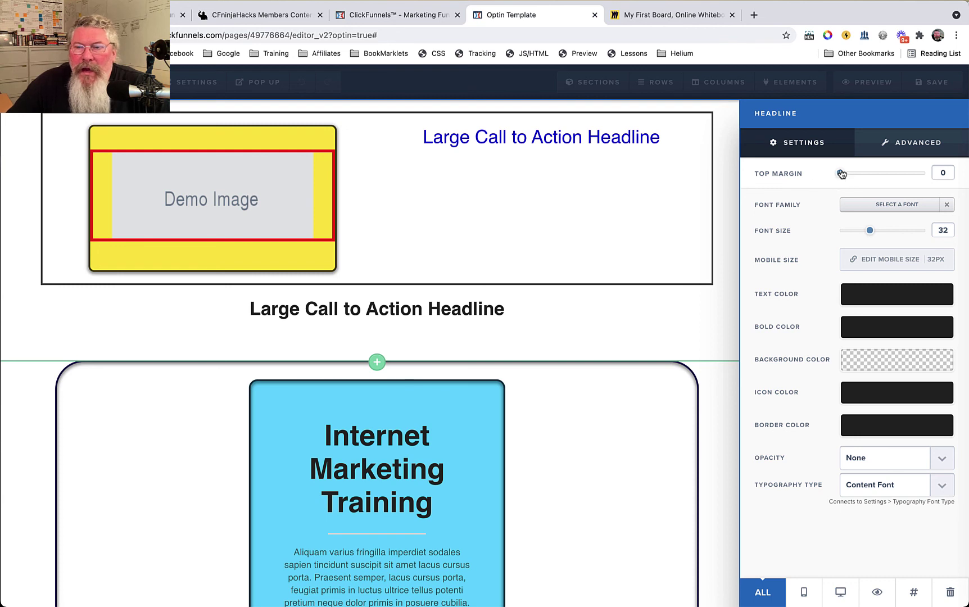
# - Set the font family of the headline beside the demo image to Lato
pyautogui.moveTo(842, 176)
pyautogui.mouseDown()
pyautogui.moveTo(904, 178)
pyautogui.moveTo(826, 173)
pyautogui.mouseUp()
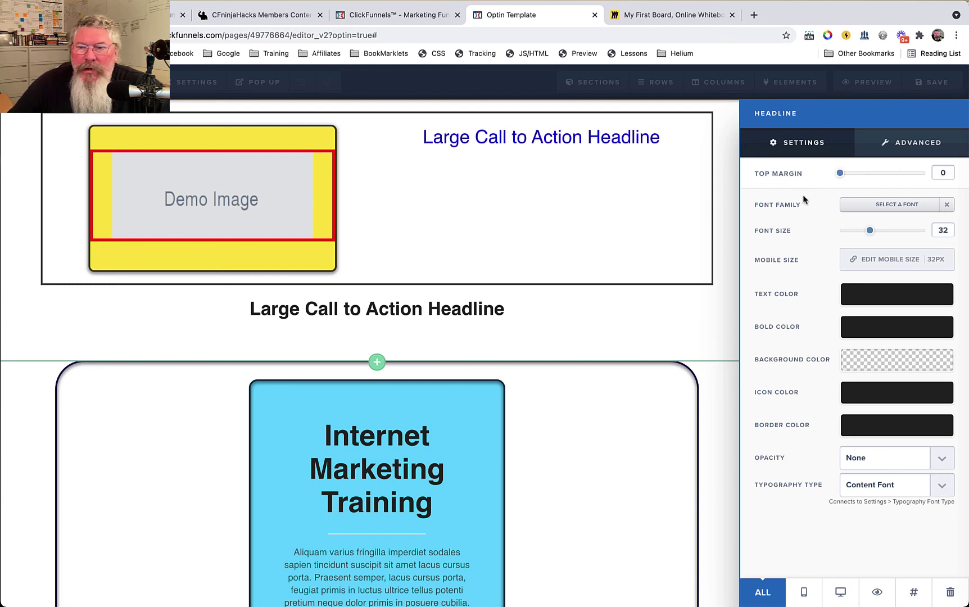
pyautogui.click(888, 208)
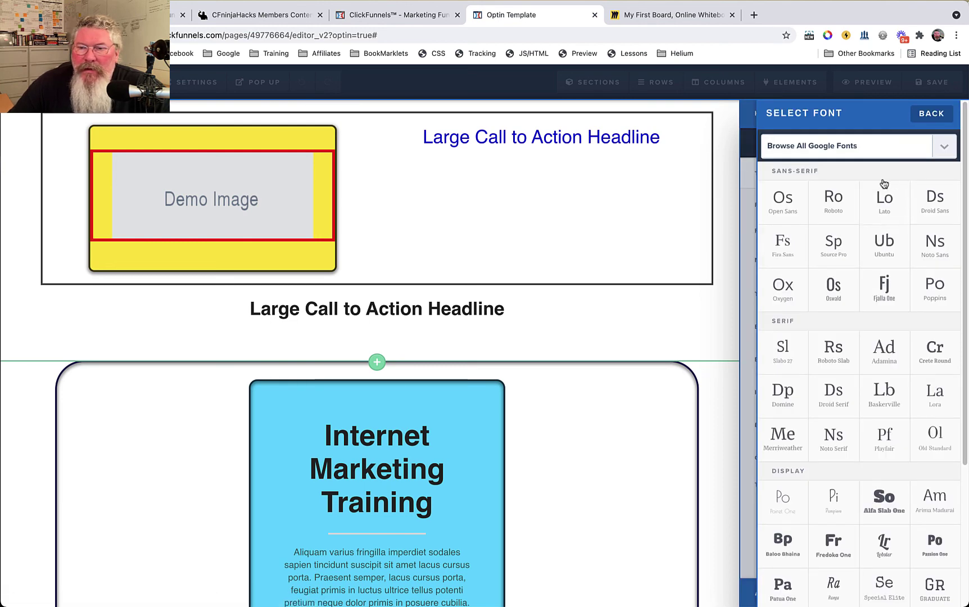
pyautogui.click(890, 201)
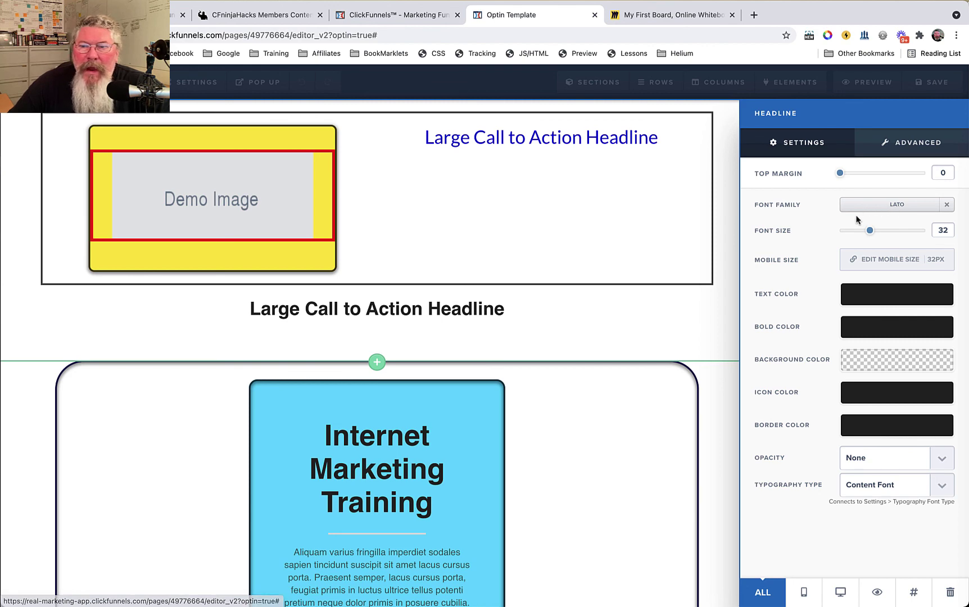
# - Try the Contrail One Google font on the headline, and reset its font family to the default
pyautogui.click(877, 209)
pyautogui.click(874, 156)
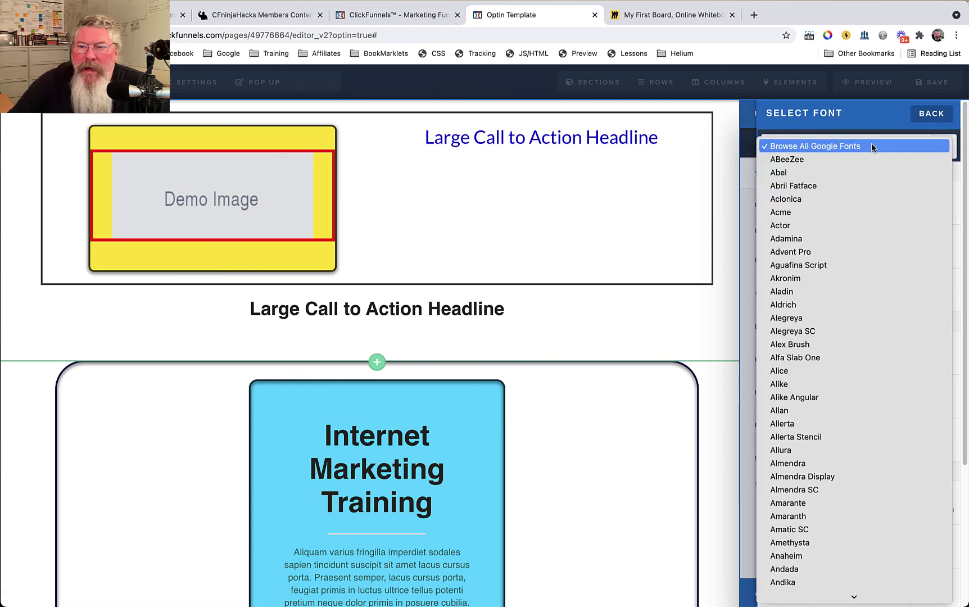
pyautogui.scroll(-20, 817, 237)
pyautogui.scroll(-10, 817, 237)
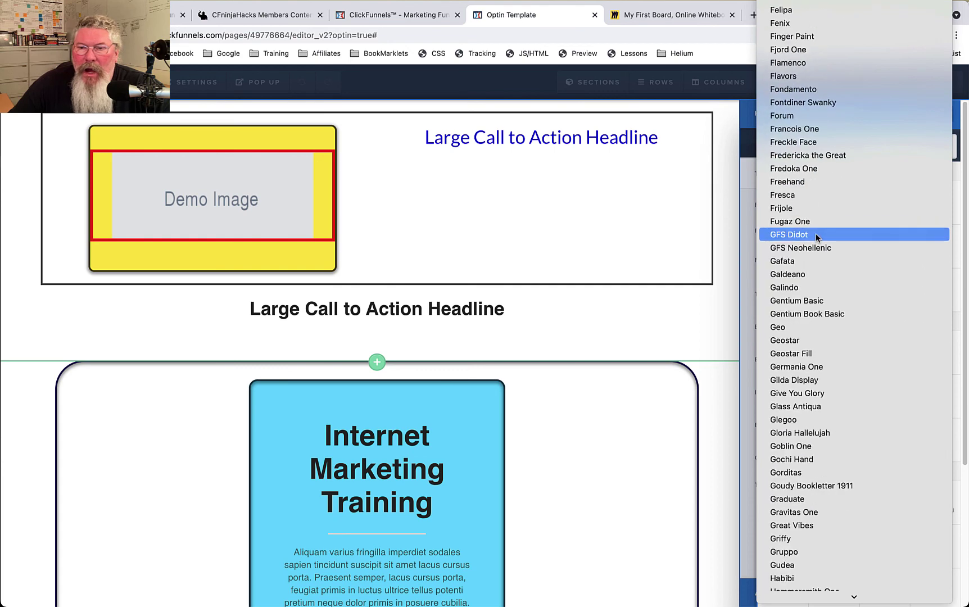
pyautogui.scroll(9, 817, 237)
pyautogui.click(819, 231)
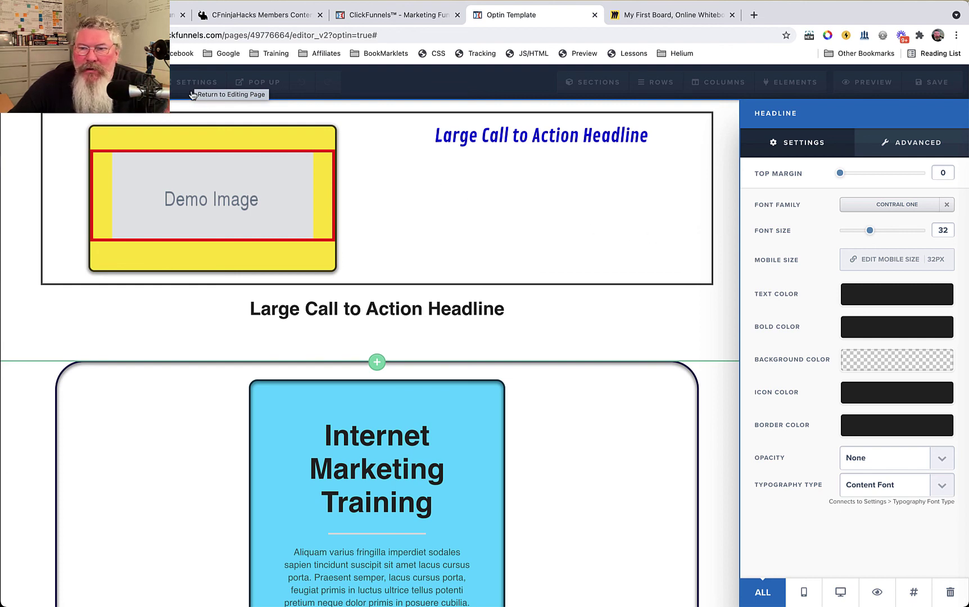
pyautogui.click(947, 206)
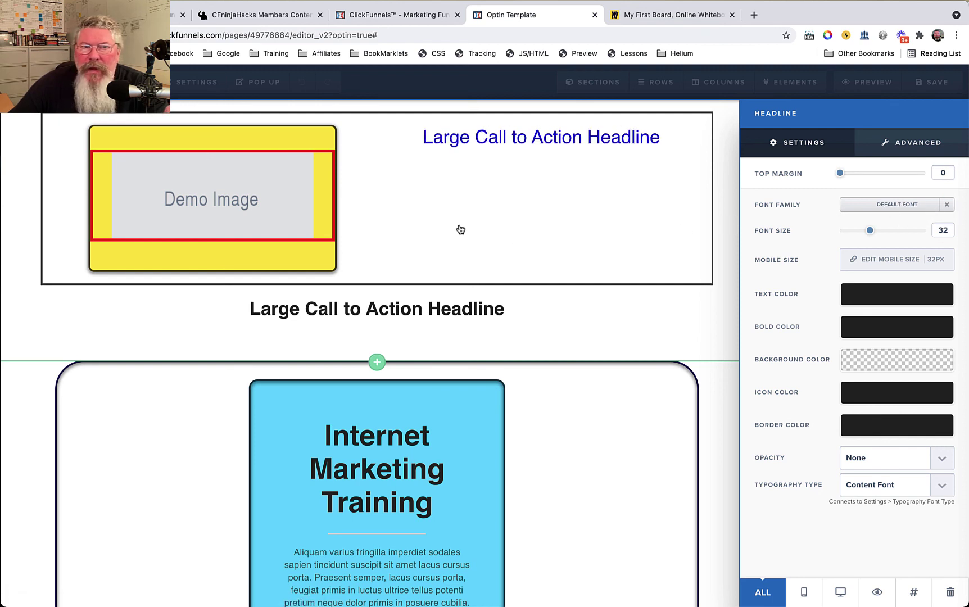
# - Open the page's typography settings and inspect the link color and its color picker
pyautogui.click(183, 84)
pyautogui.click(191, 247)
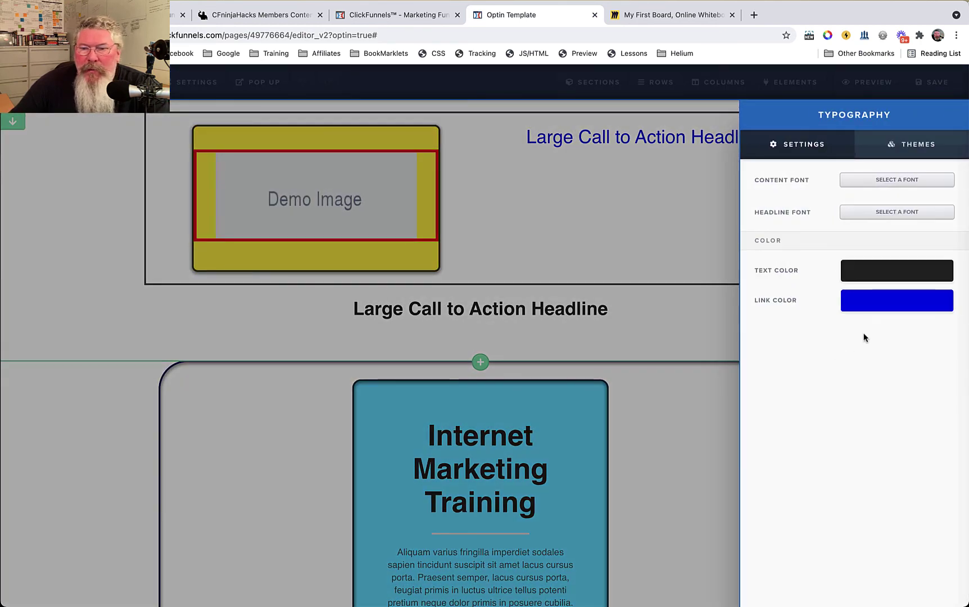
pyautogui.click(874, 304)
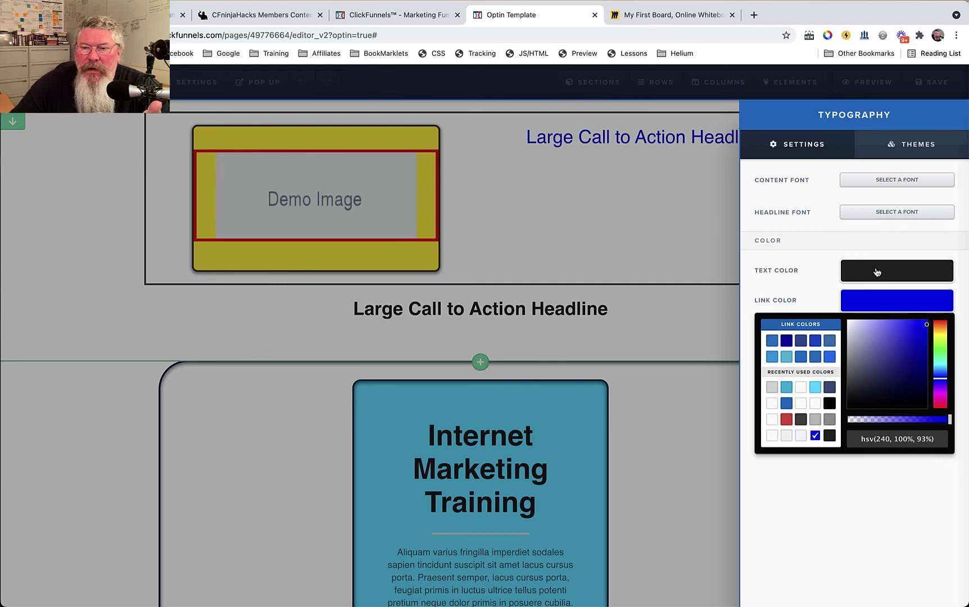
pyautogui.click(623, 249)
# - Examine the color settings of the HeaderSection, the Limited Time Offer section's row, and the header row's first column
pyautogui.moveTo(590, 82)
pyautogui.click(588, 130)
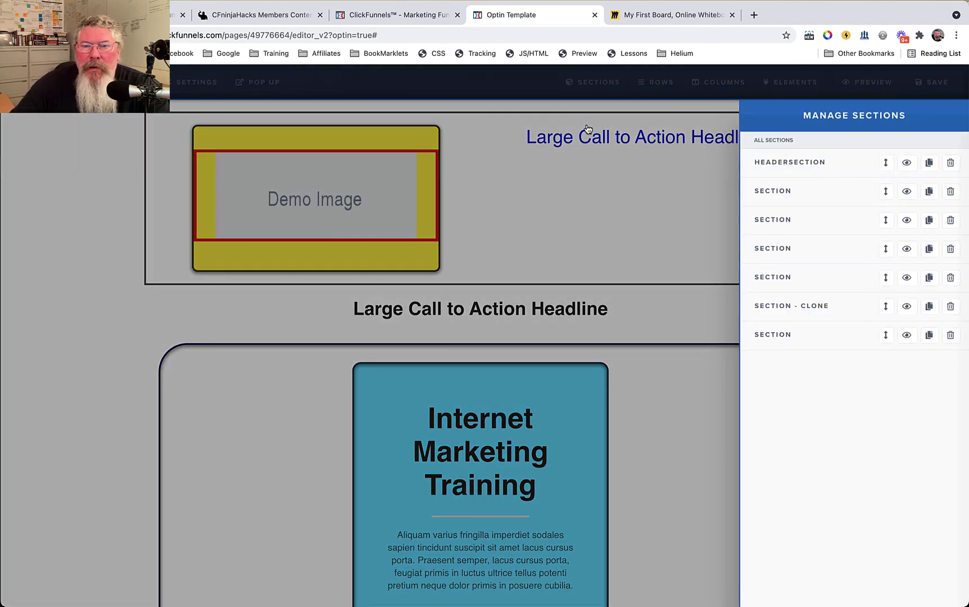
pyautogui.click(772, 162)
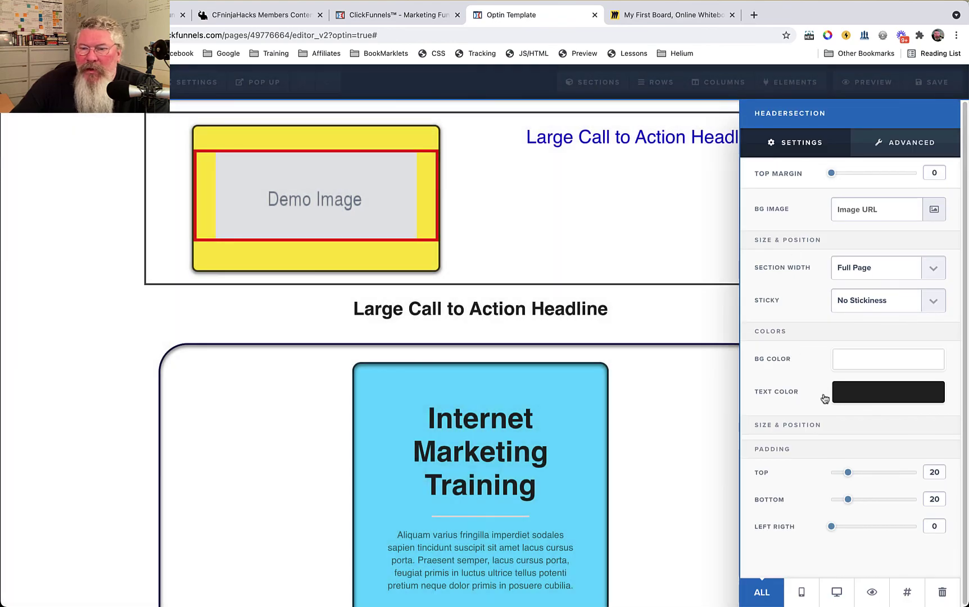
pyautogui.click(610, 254)
pyautogui.moveTo(661, 82)
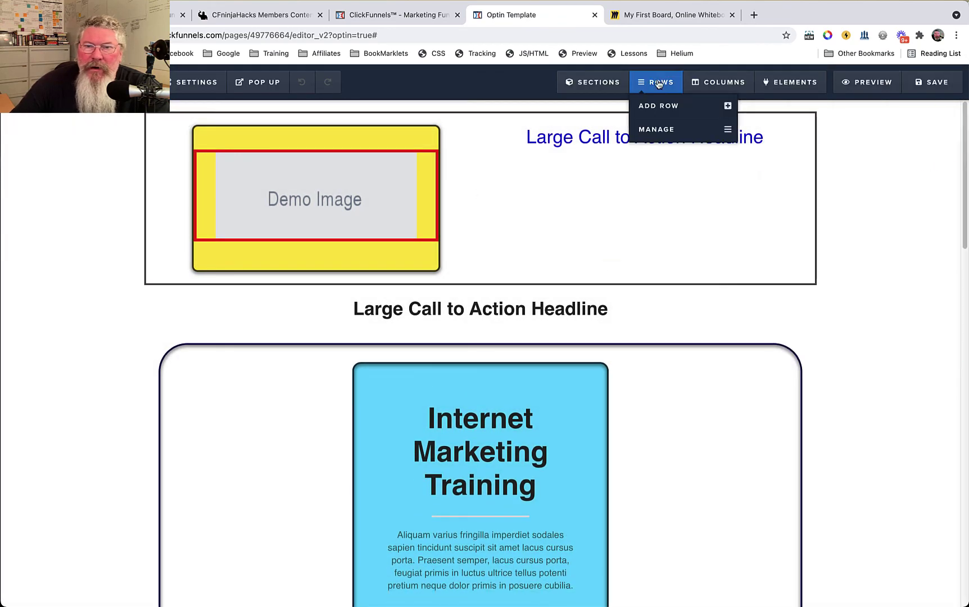
pyautogui.click(646, 129)
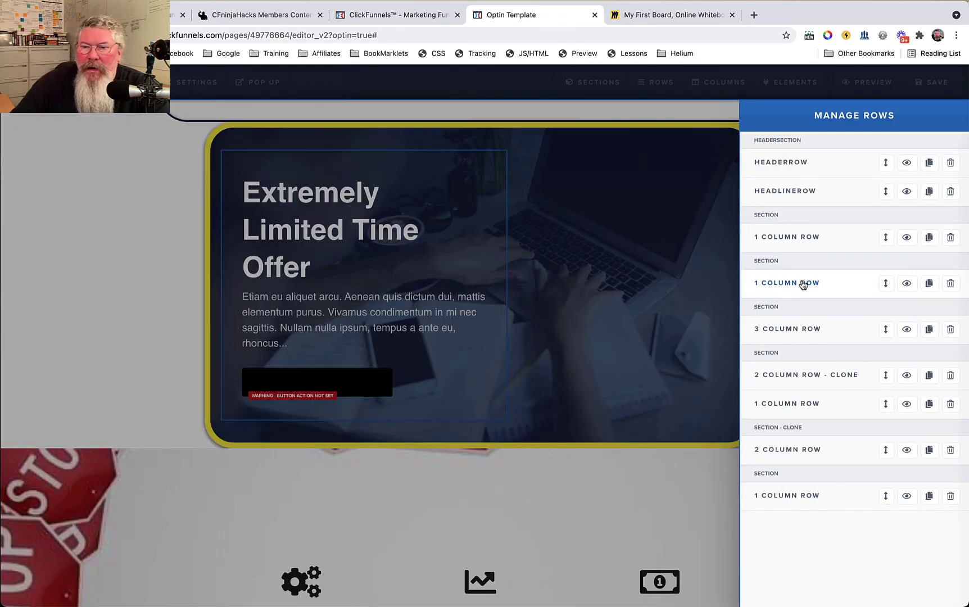
pyautogui.click(801, 279)
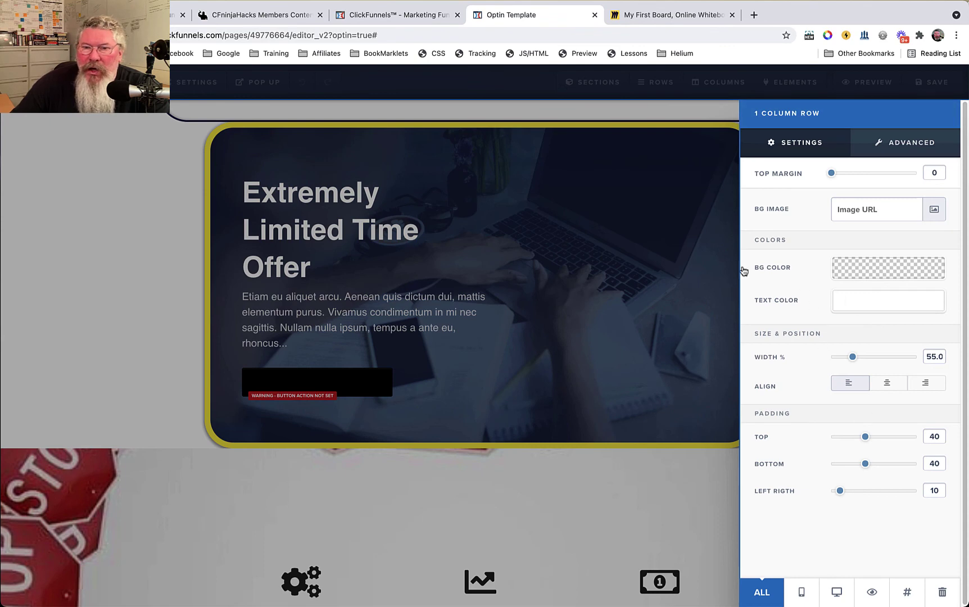
pyautogui.click(692, 138)
pyautogui.click(711, 89)
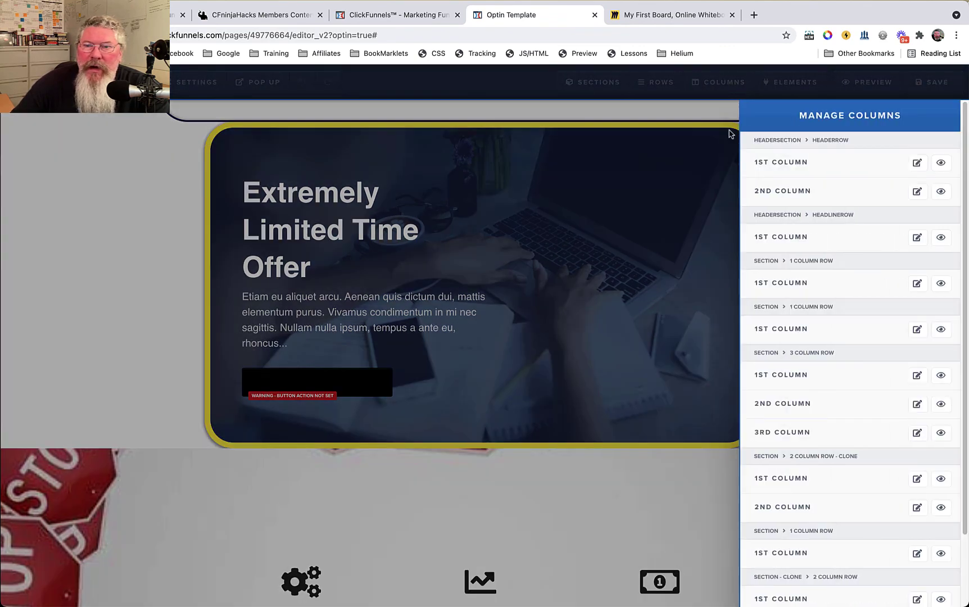
pyautogui.click(757, 163)
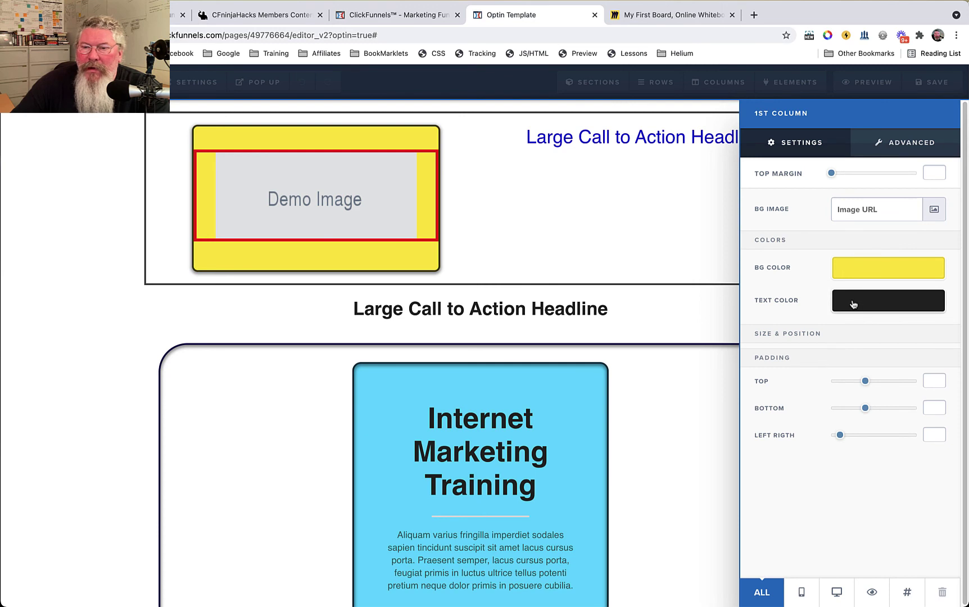
pyautogui.click(643, 236)
# - Open the settings of the linked headline beside the demo image to check its font and color options
pyautogui.moveTo(781, 85)
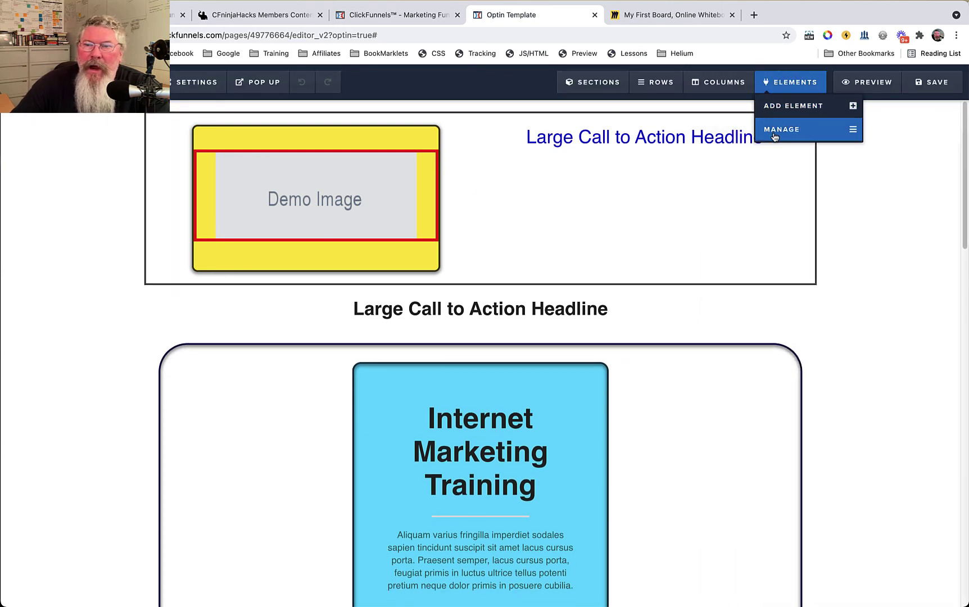
pyautogui.moveTo(683, 141)
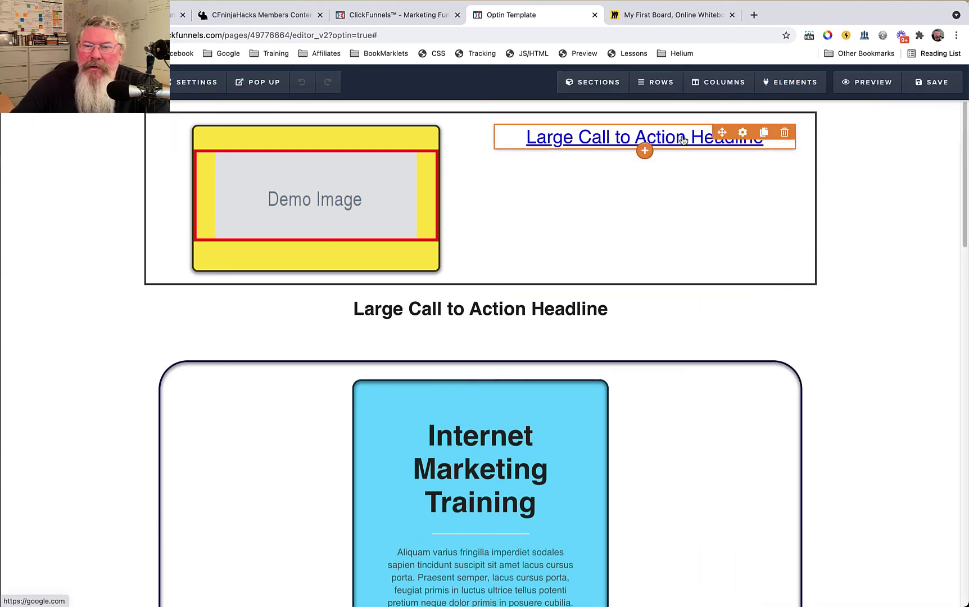
pyautogui.click(742, 134)
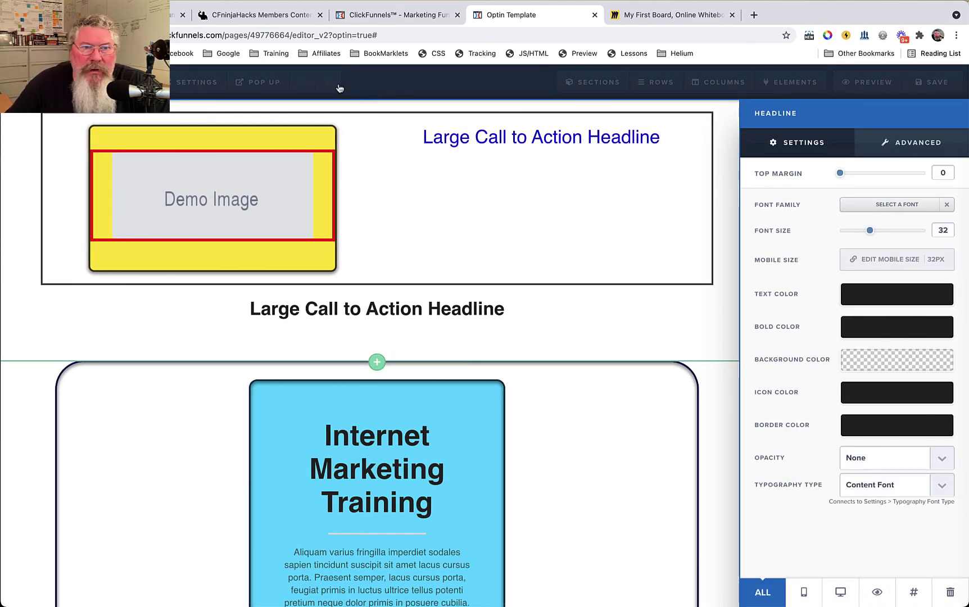
# - Set the page-wide content font to Alex Brush in the typography settings
pyautogui.click(198, 83)
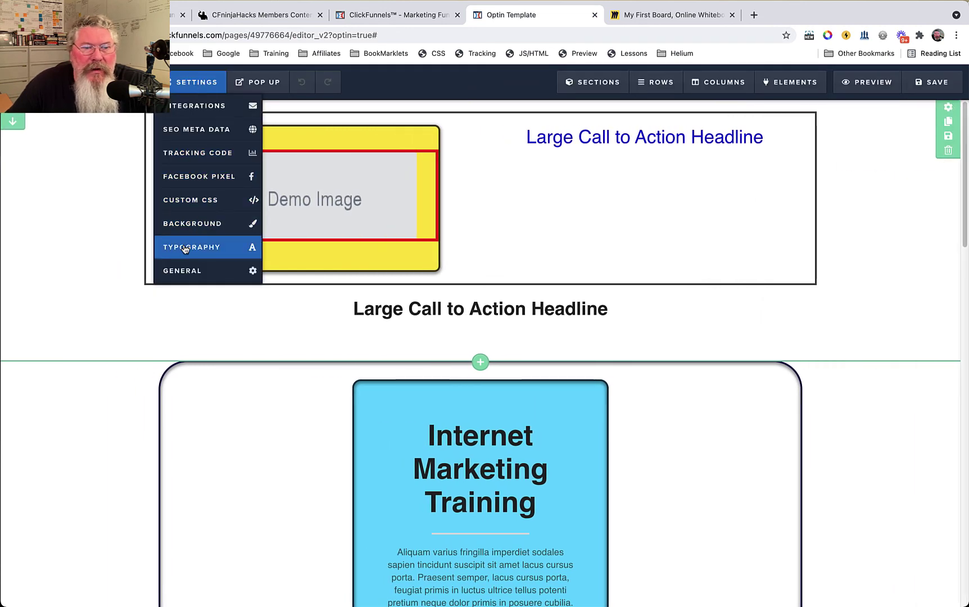
pyautogui.click(186, 248)
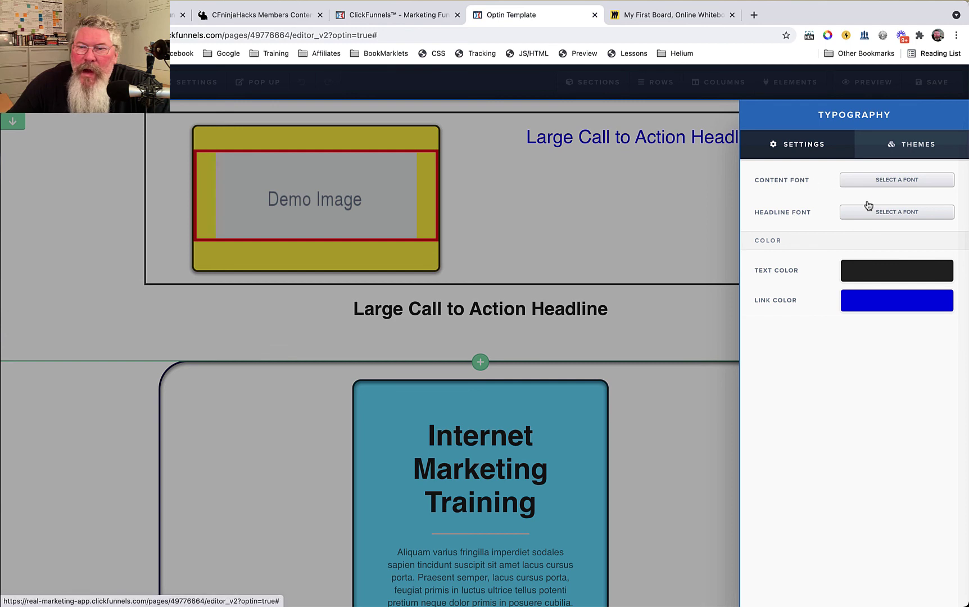
pyautogui.click(896, 180)
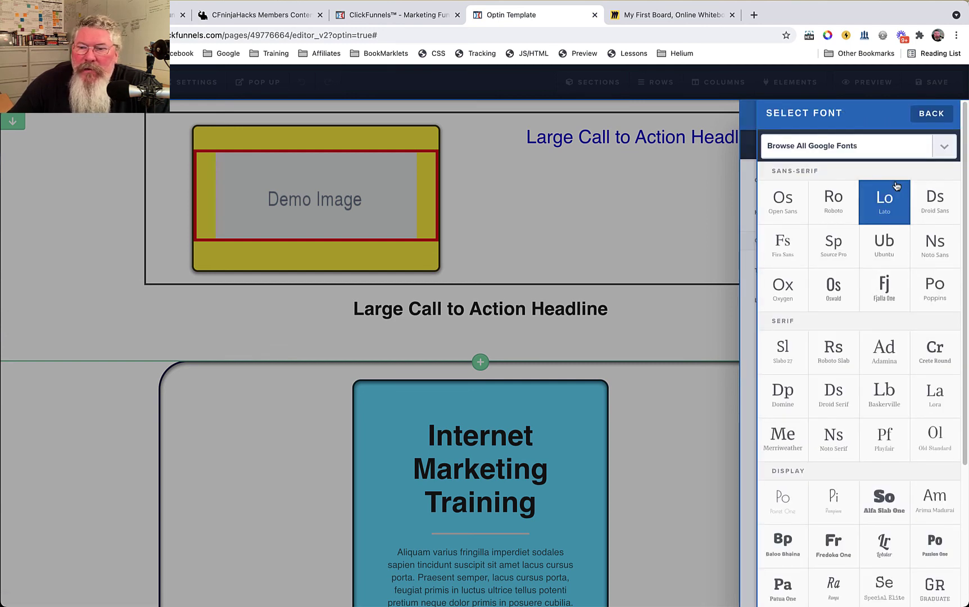
pyautogui.scroll(-2, 837, 331)
pyautogui.scroll(-3, 836, 336)
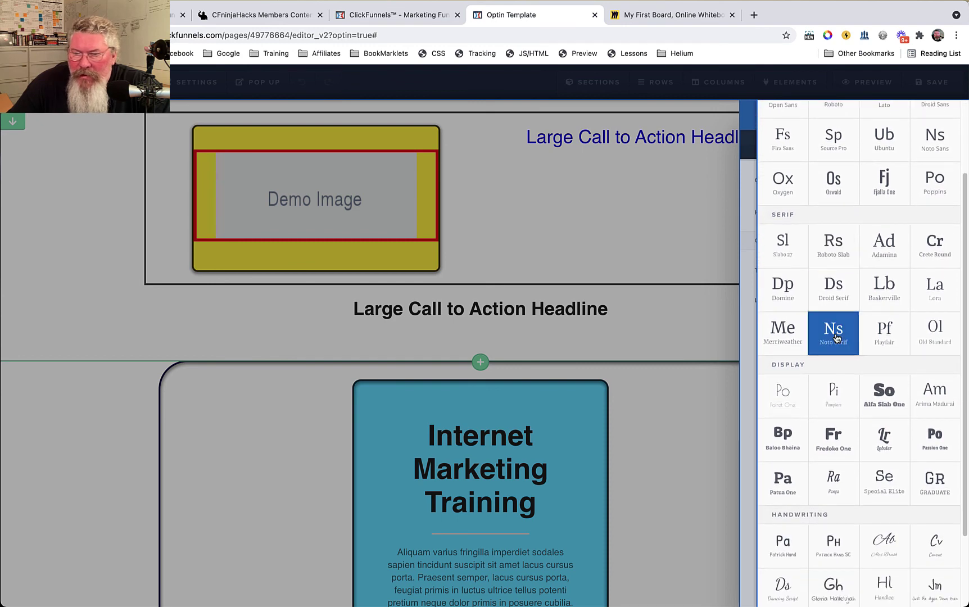
pyautogui.click(889, 538)
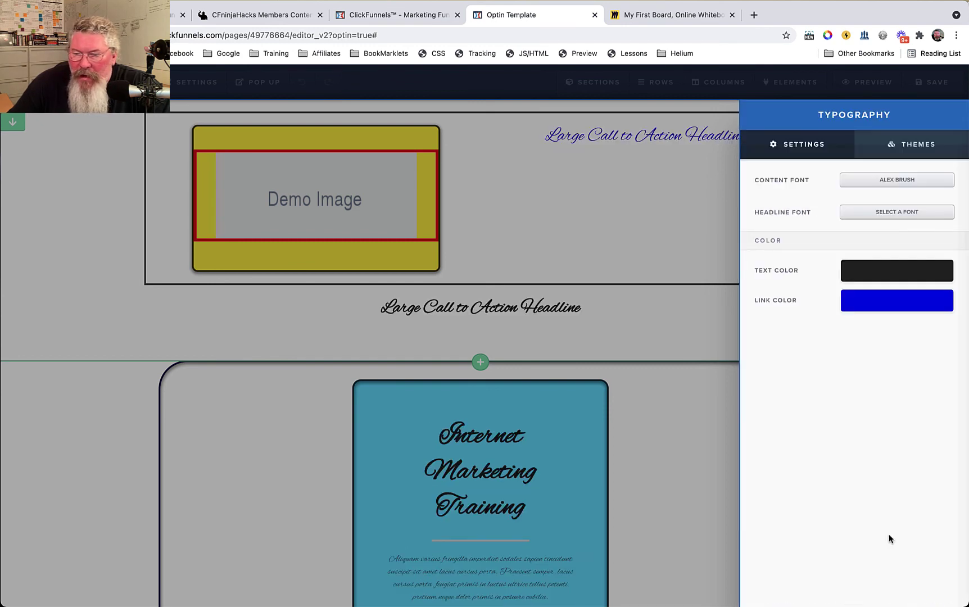
# - Set the page-wide headline font to Alfa Slab One and close the typography settings
pyautogui.click(889, 213)
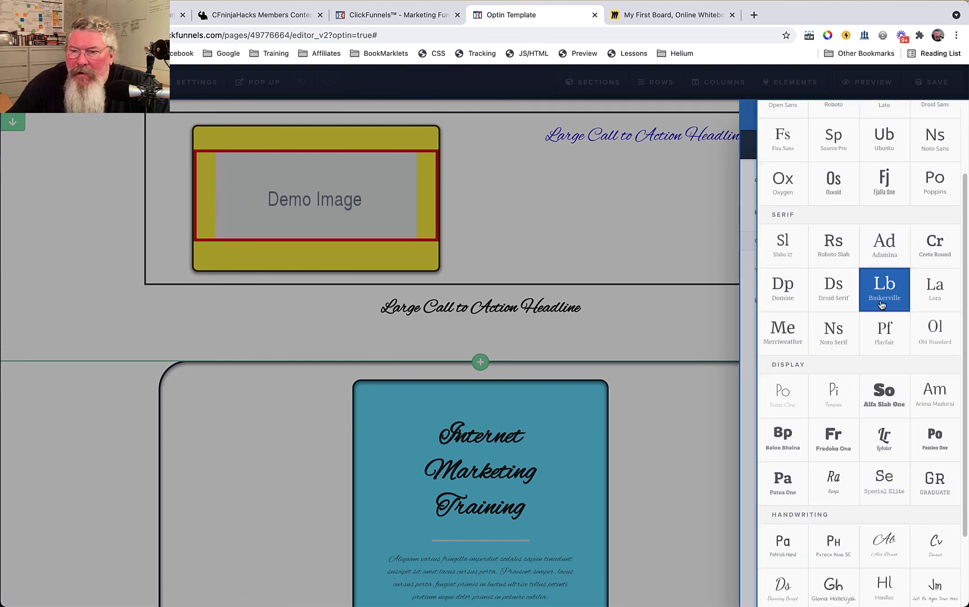
pyautogui.click(880, 393)
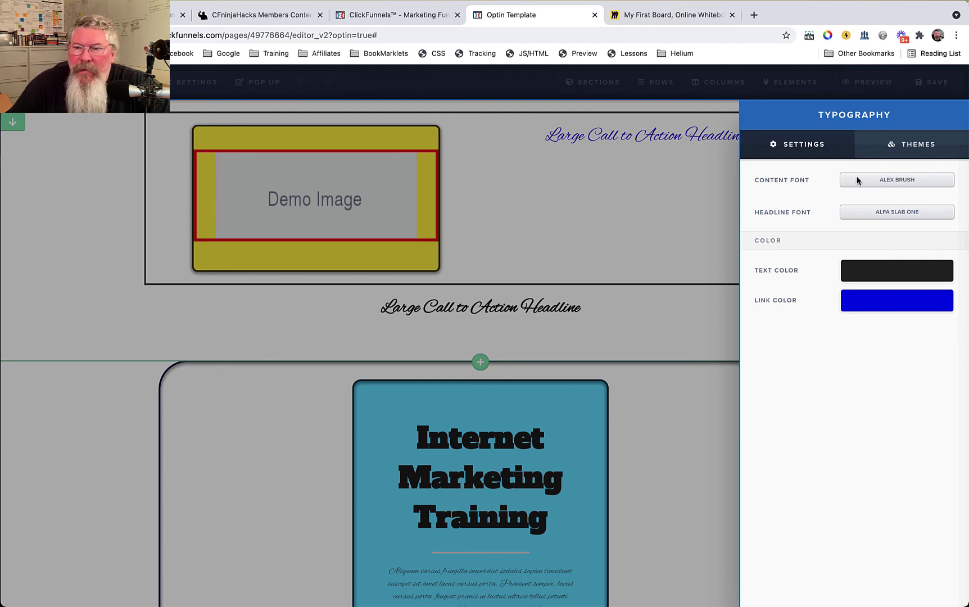
pyautogui.click(607, 211)
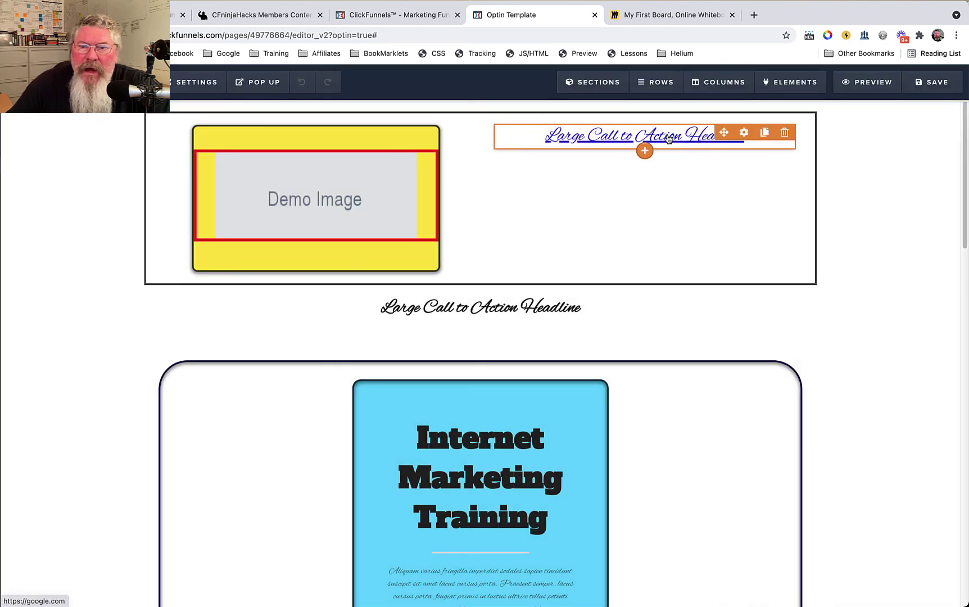
# - Set the typography type of the linked headline beside the demo image to Headline Font
pyautogui.click(743, 134)
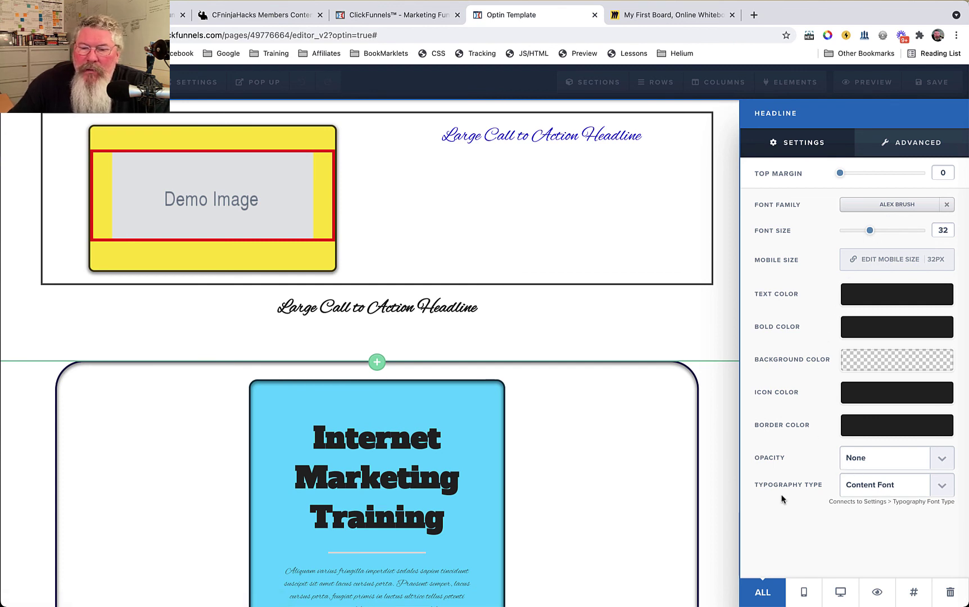
pyautogui.click(872, 491)
pyautogui.click(871, 499)
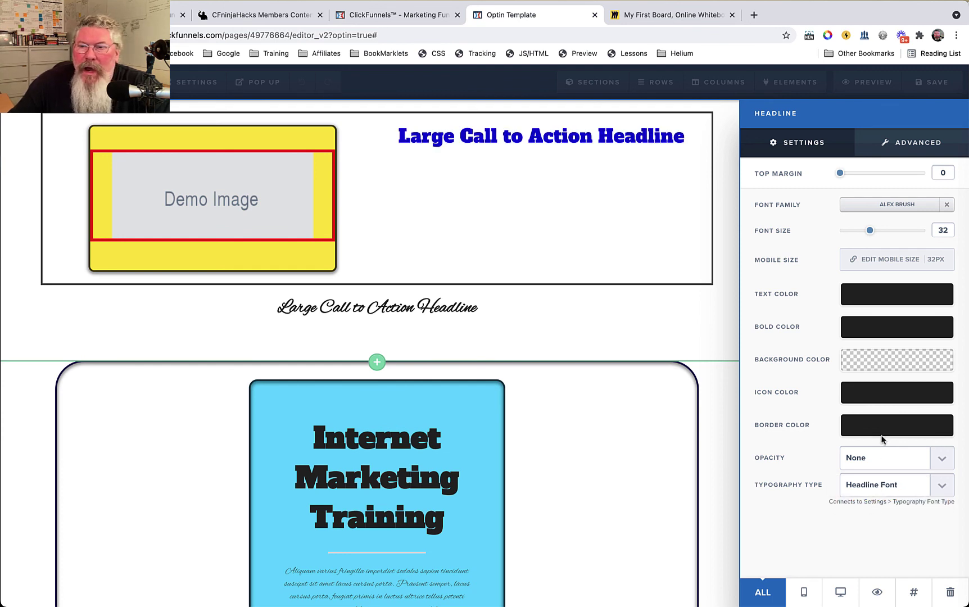
# - Switch the headline's typography type to Content Font and back to Headline Font
pyautogui.click(873, 490)
pyautogui.click(878, 473)
pyautogui.click(882, 484)
pyautogui.click(882, 499)
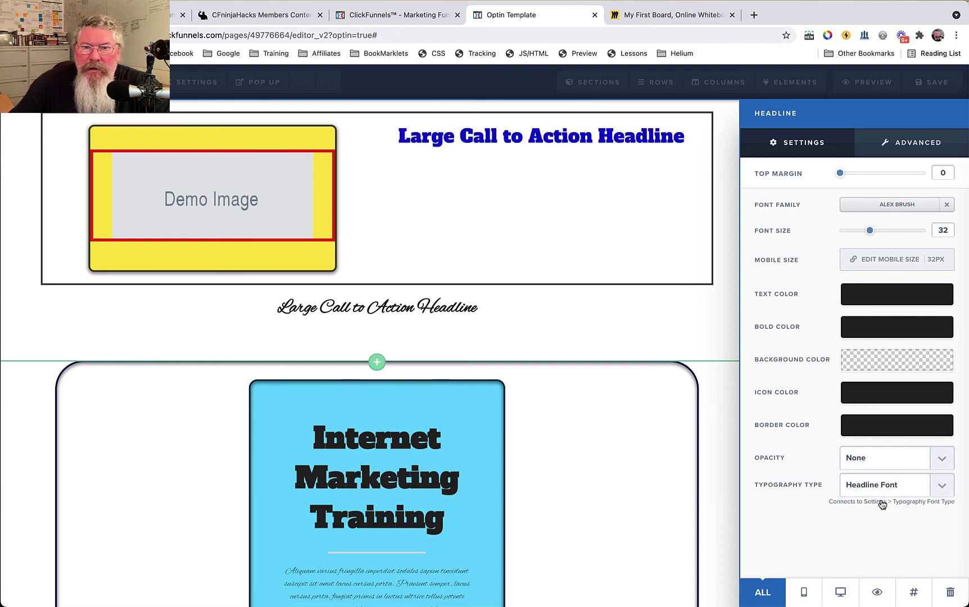
# - Override the linked headline's font family with the Rock Salt handwriting font
pyautogui.click(897, 205)
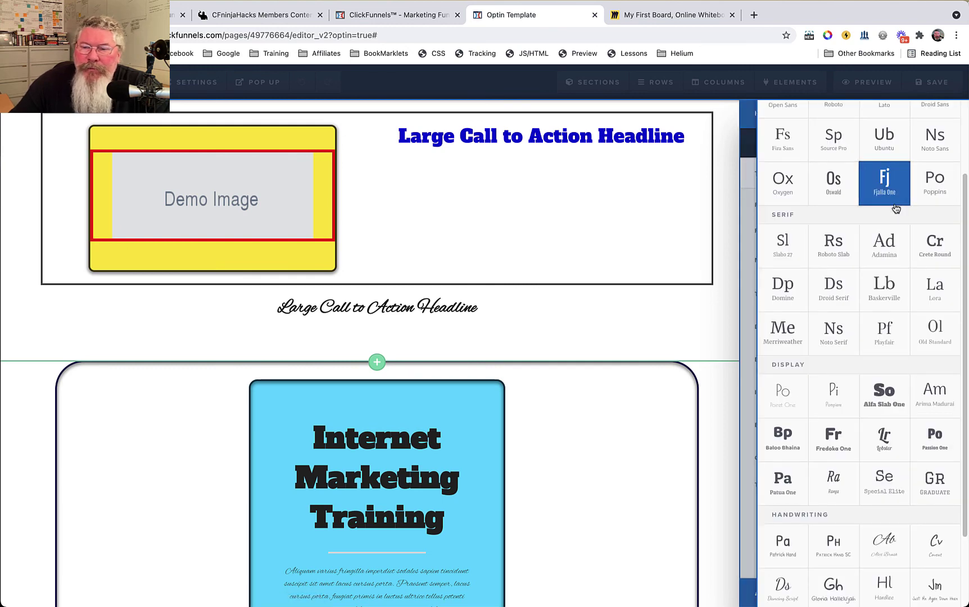
pyautogui.scroll(-3, 833, 245)
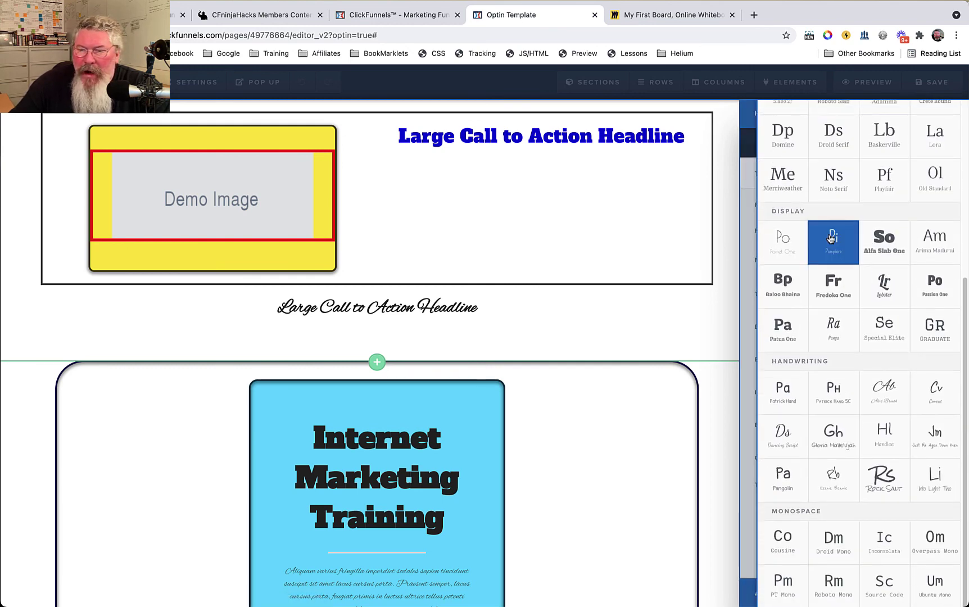
pyautogui.click(881, 475)
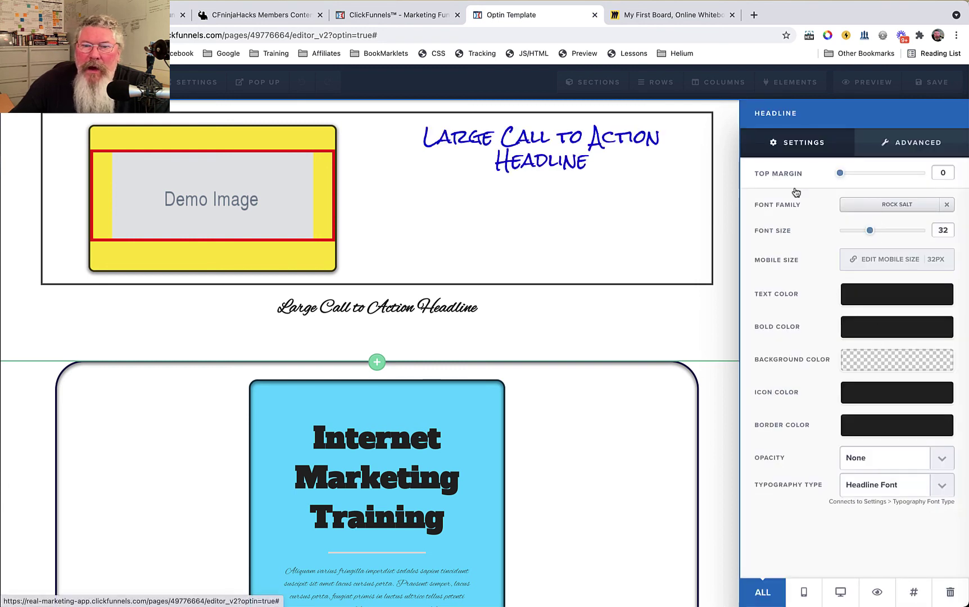
# - Clear the linked headline's font family override, switch its typography type to Content Font and back to Headline Font, and close its settings
pyautogui.click(947, 206)
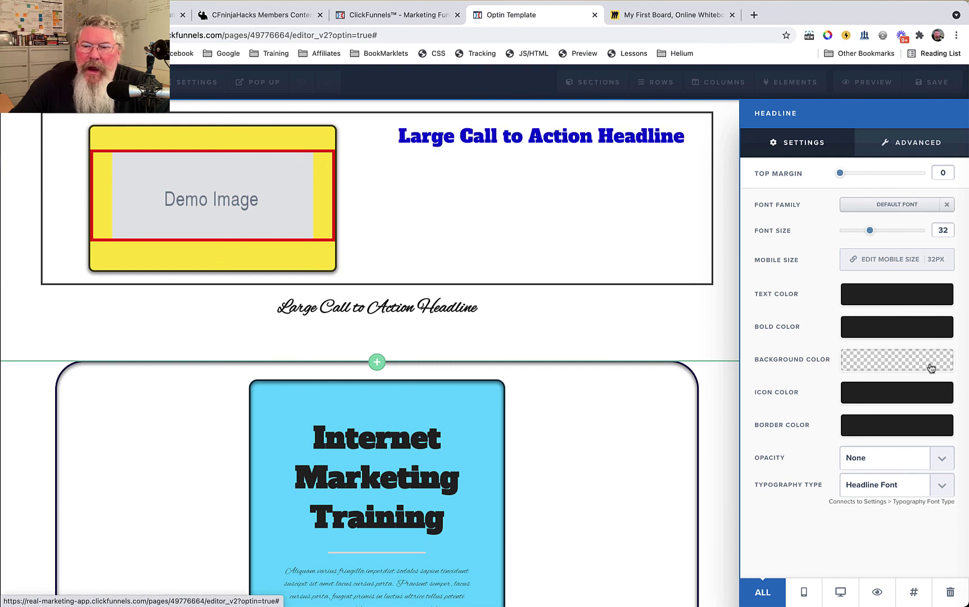
pyautogui.click(890, 487)
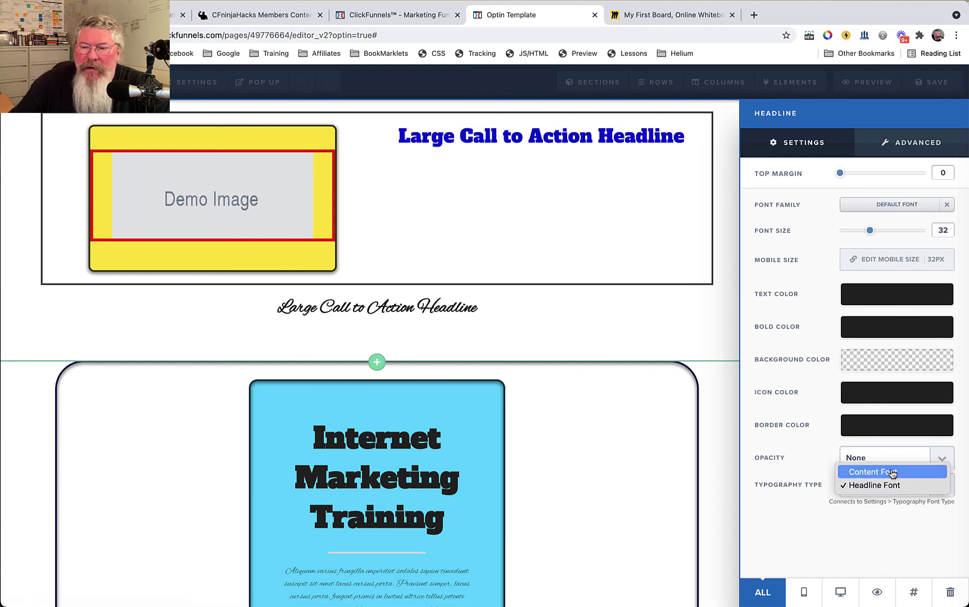
pyautogui.click(893, 473)
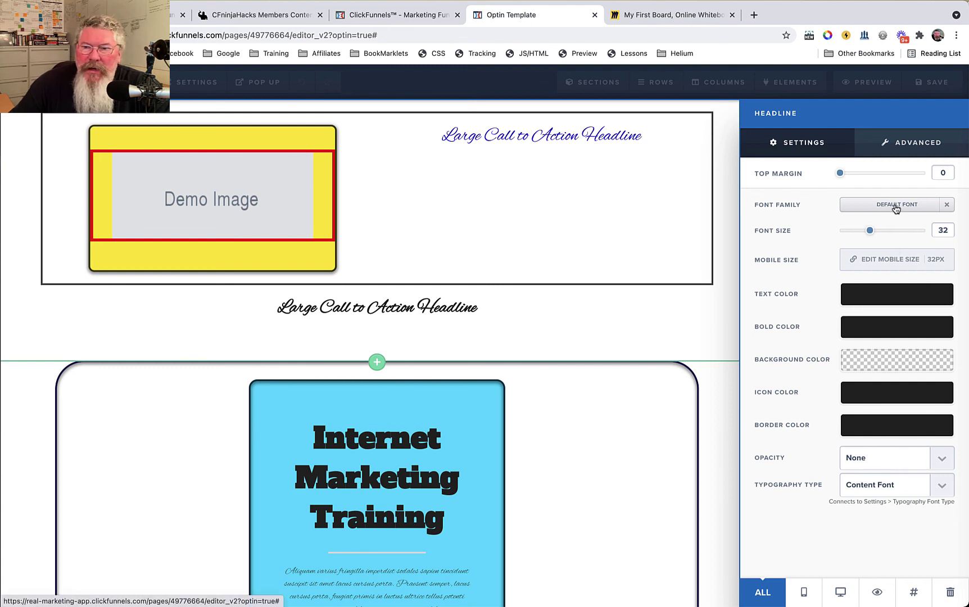
pyautogui.click(890, 485)
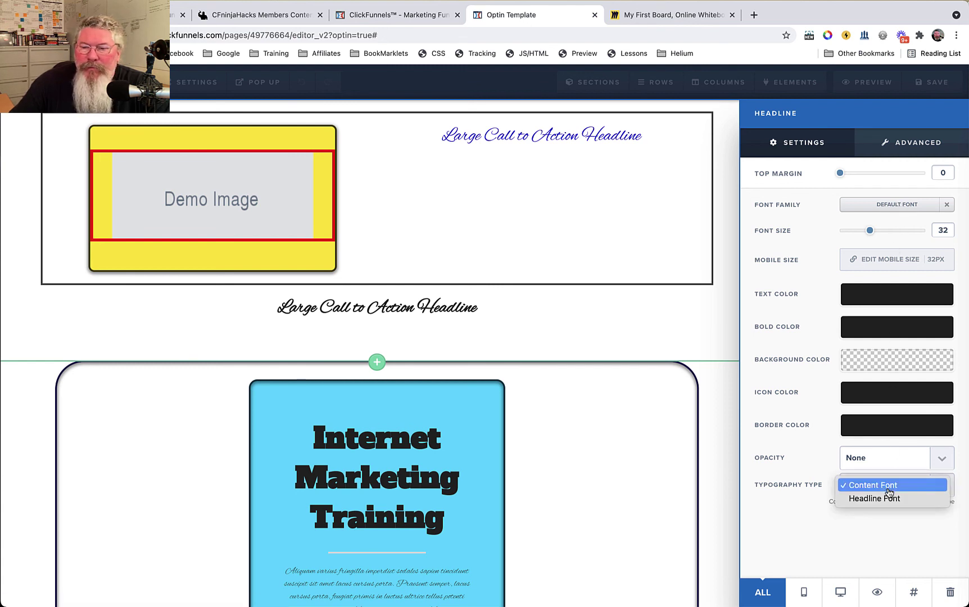
pyautogui.click(889, 499)
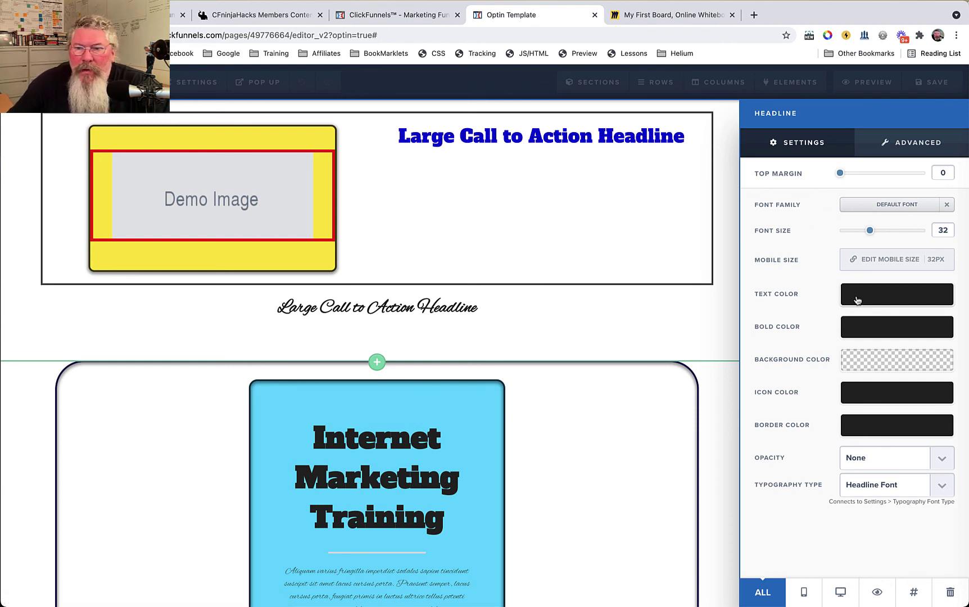
pyautogui.click(621, 219)
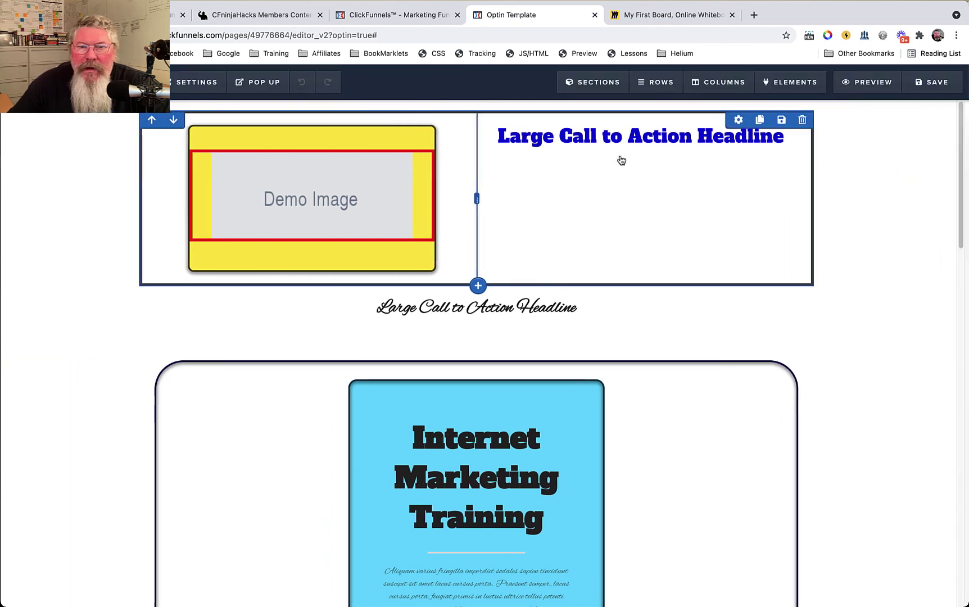
# - Remove the google.com link from the headline beside the demo image
pyautogui.click(742, 133)
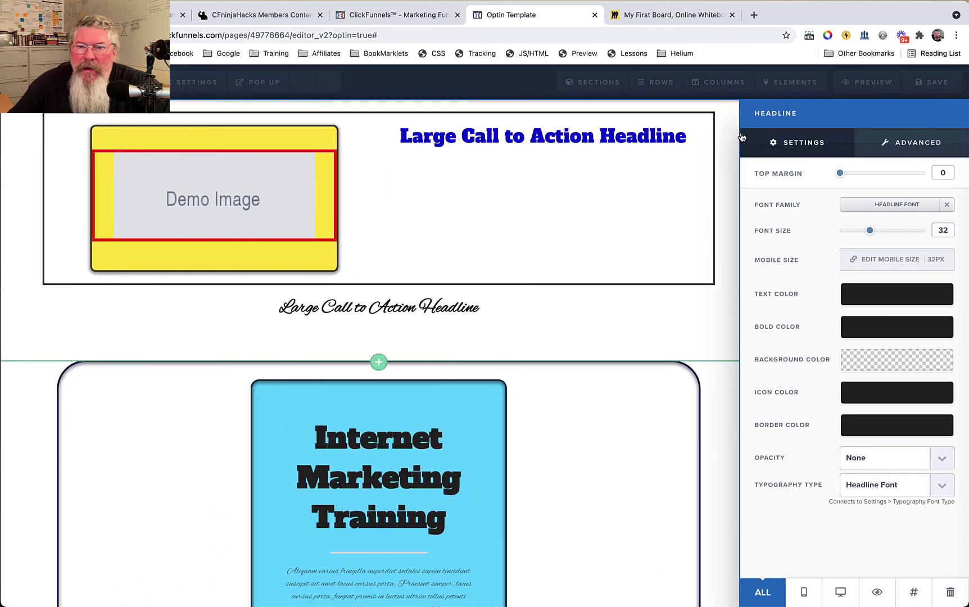
pyautogui.click(648, 154)
pyautogui.click(626, 138)
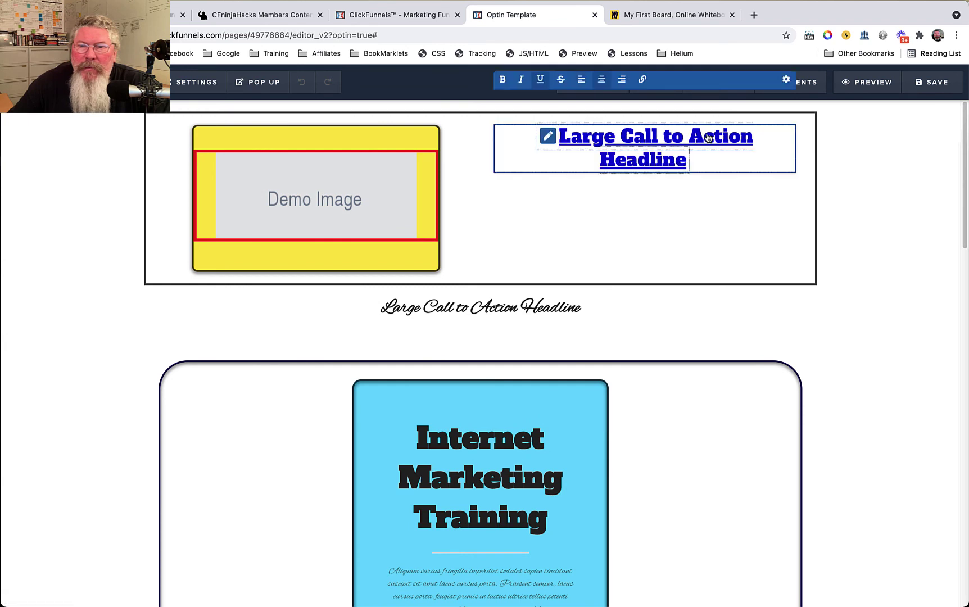
pyautogui.click(642, 79)
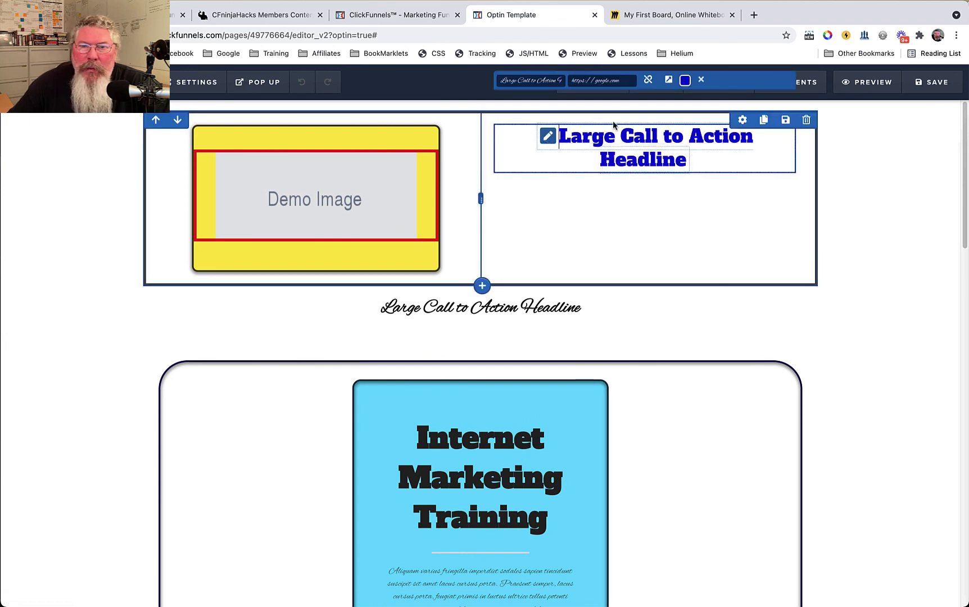
pyautogui.click(649, 81)
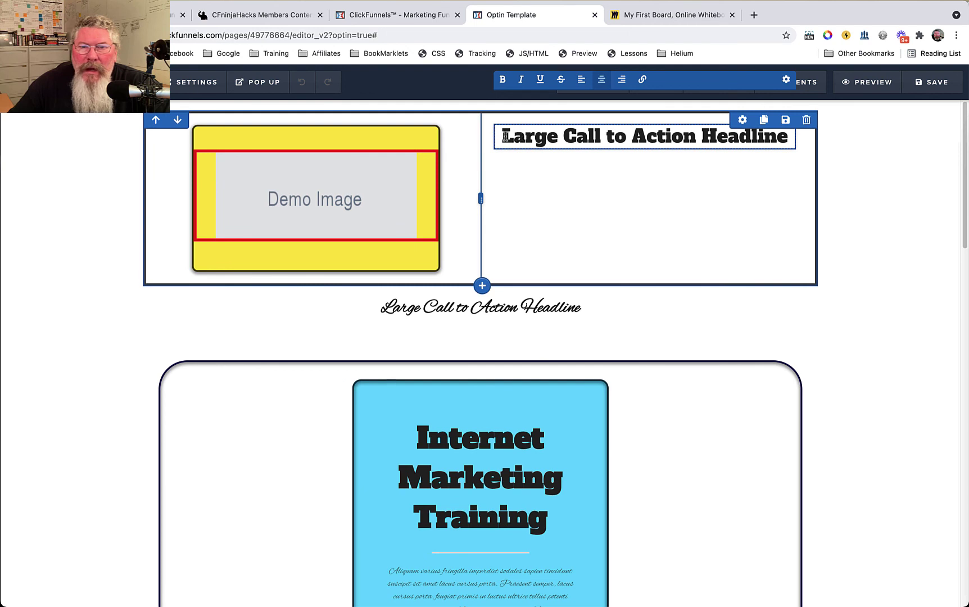
# - Make the words "Large Call" bold in the headline beside the demo image
pyautogui.moveTo(504, 136); pyautogui.dragTo(601, 137)
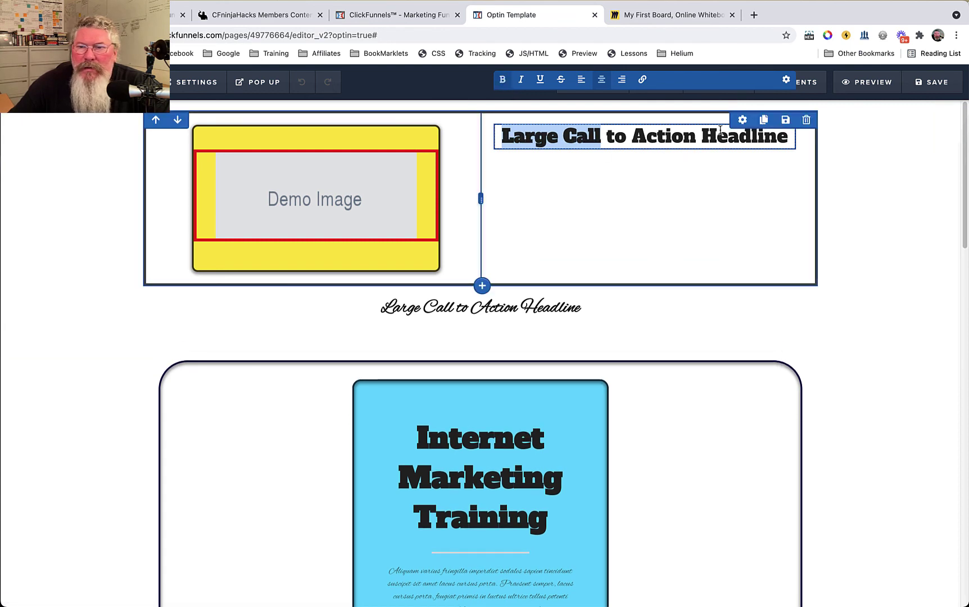
pyautogui.click(743, 120)
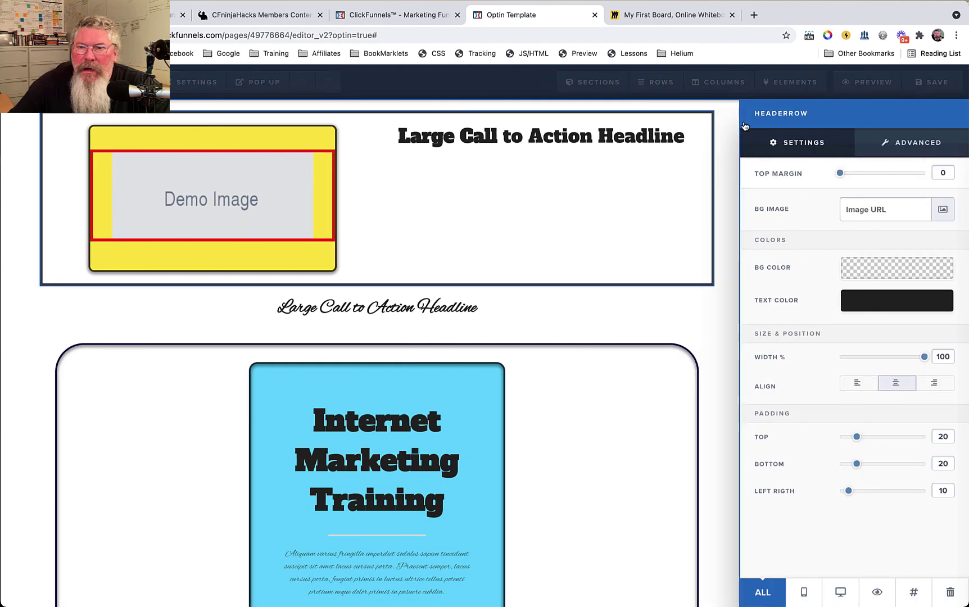
pyautogui.click(608, 157)
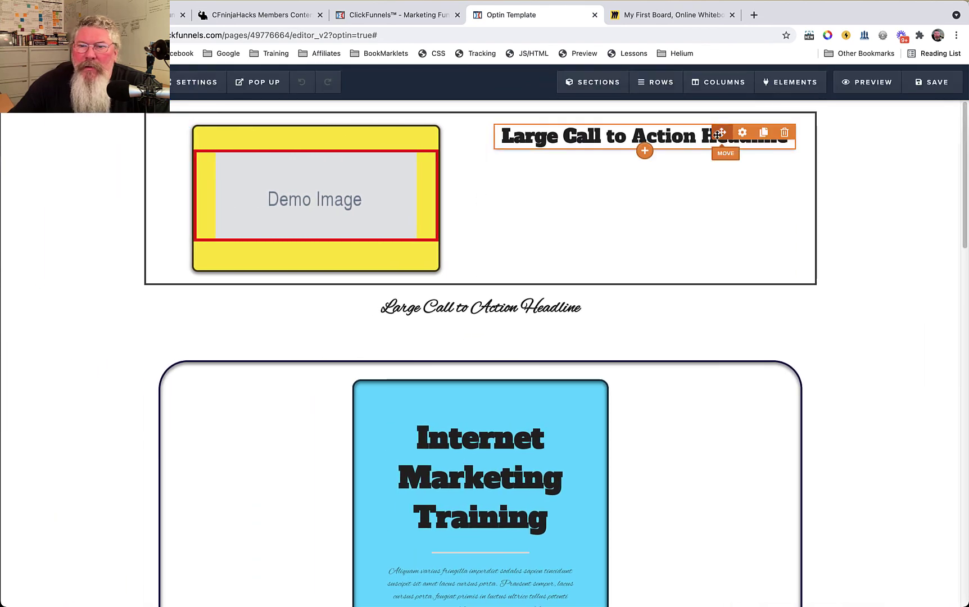
# - Set the font family of the headline beside the demo image to Lato and close its settings
pyautogui.click(742, 137)
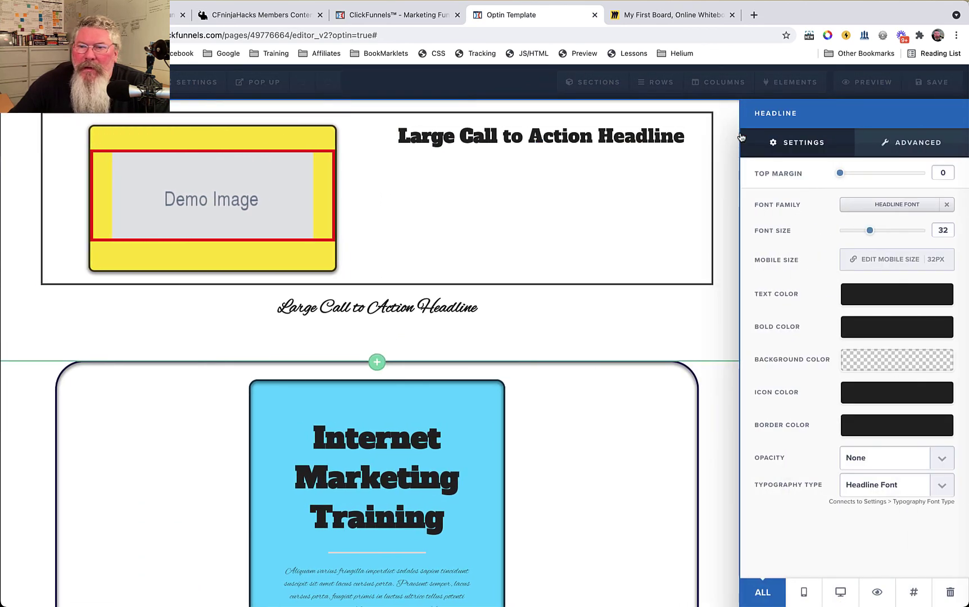
pyautogui.click(881, 205)
pyautogui.scroll(5, 877, 265)
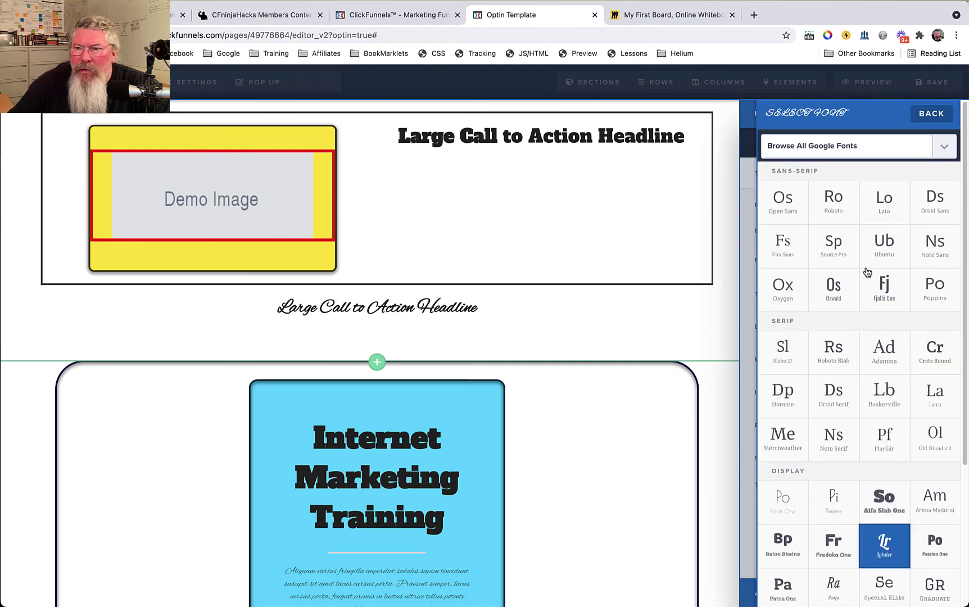
pyautogui.click(880, 202)
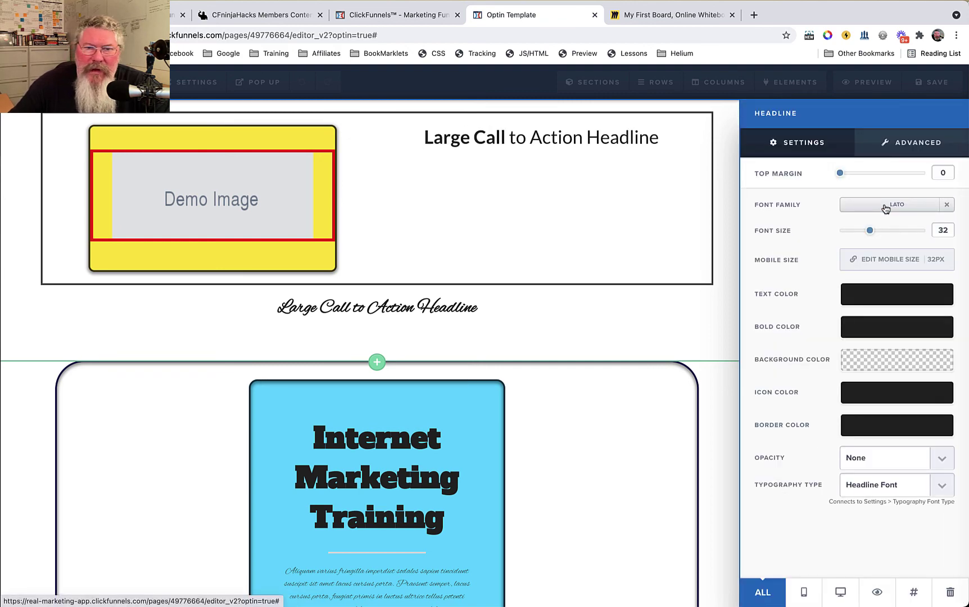
pyautogui.click(533, 181)
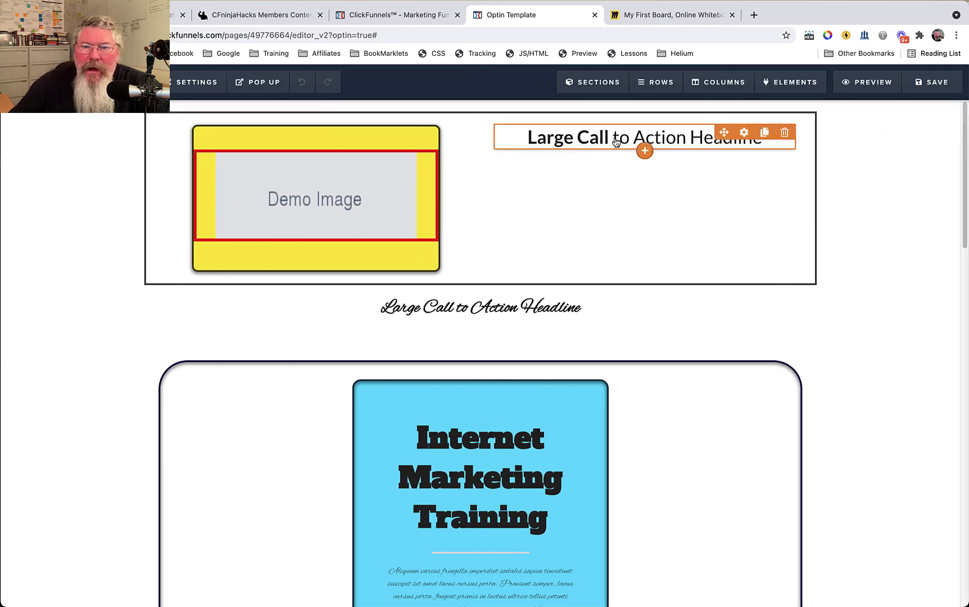
# - Set the text color of the headline beside the demo image to the yellow conversion color #ffe300
pyautogui.click(617, 140)
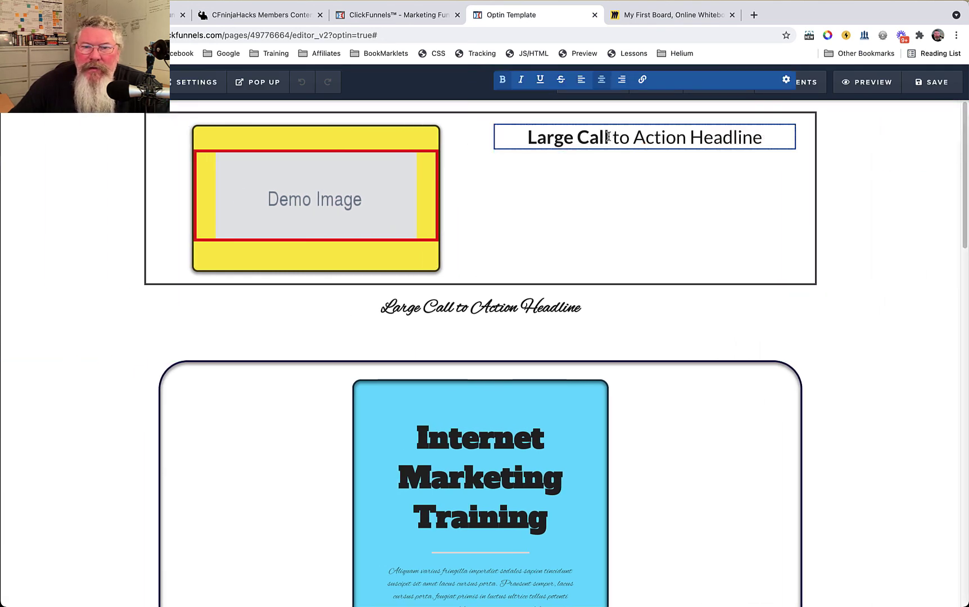
pyautogui.moveTo(608, 136); pyautogui.dragTo(530, 134)
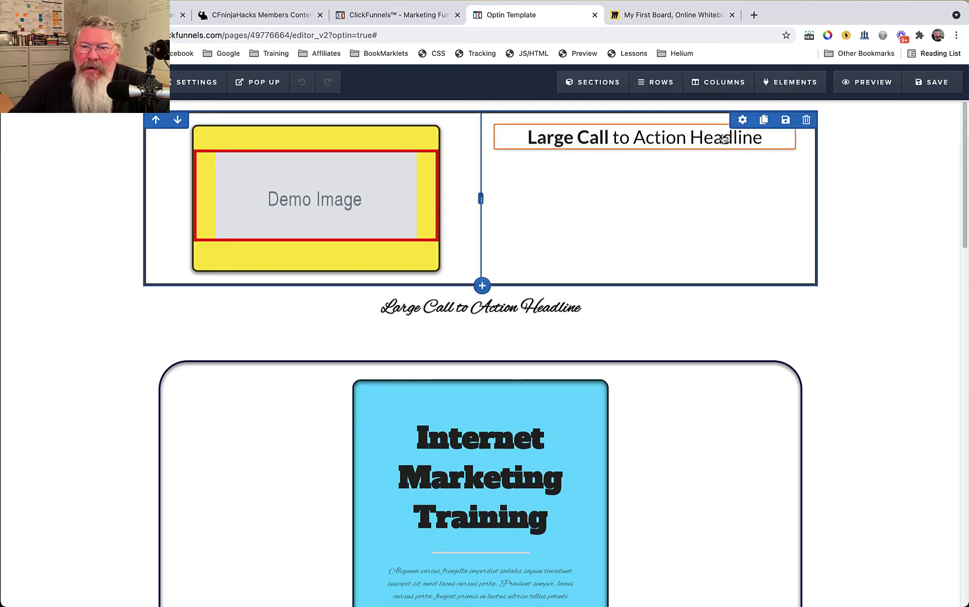
pyautogui.click(748, 133)
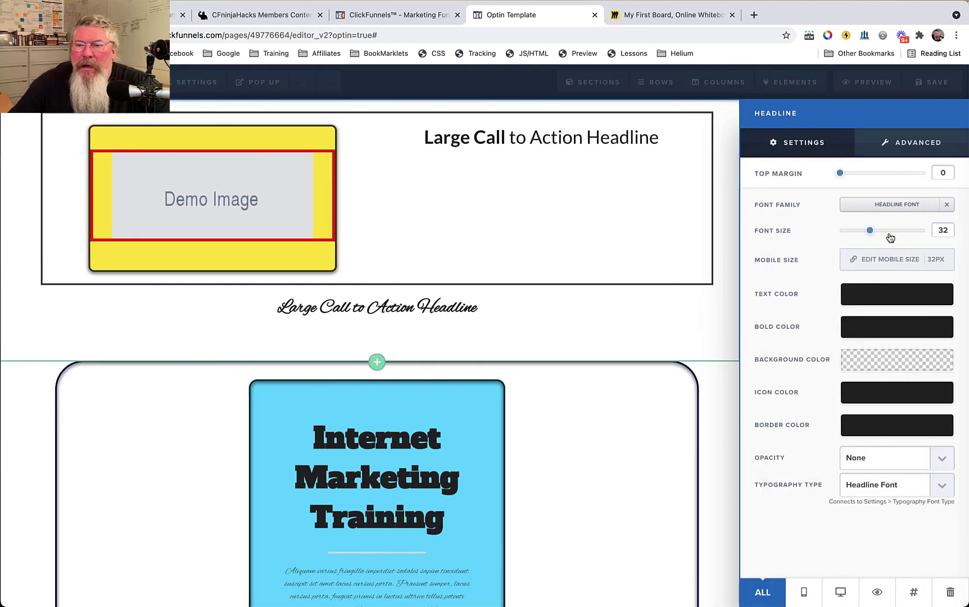
pyautogui.click(872, 298)
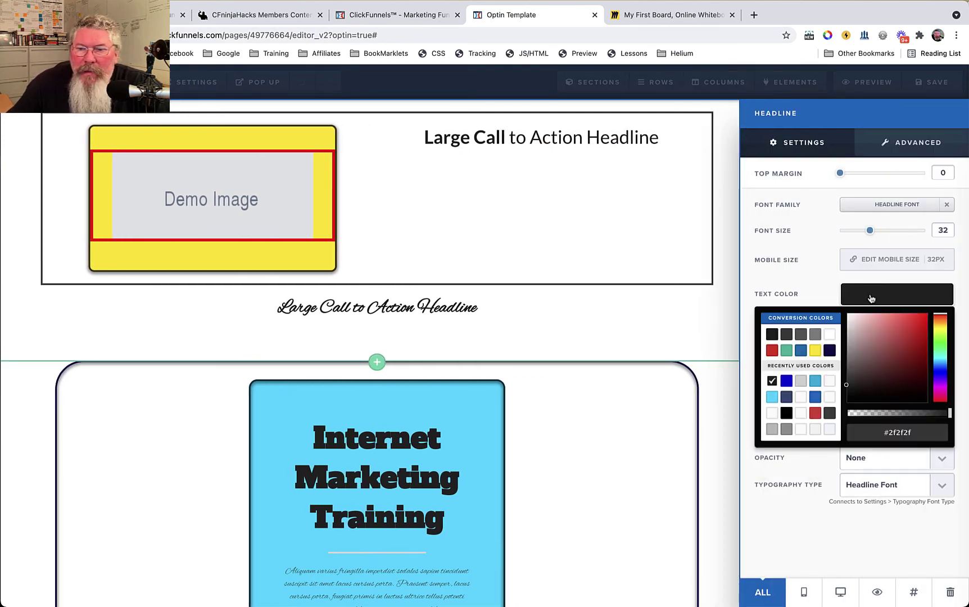
pyautogui.click(816, 351)
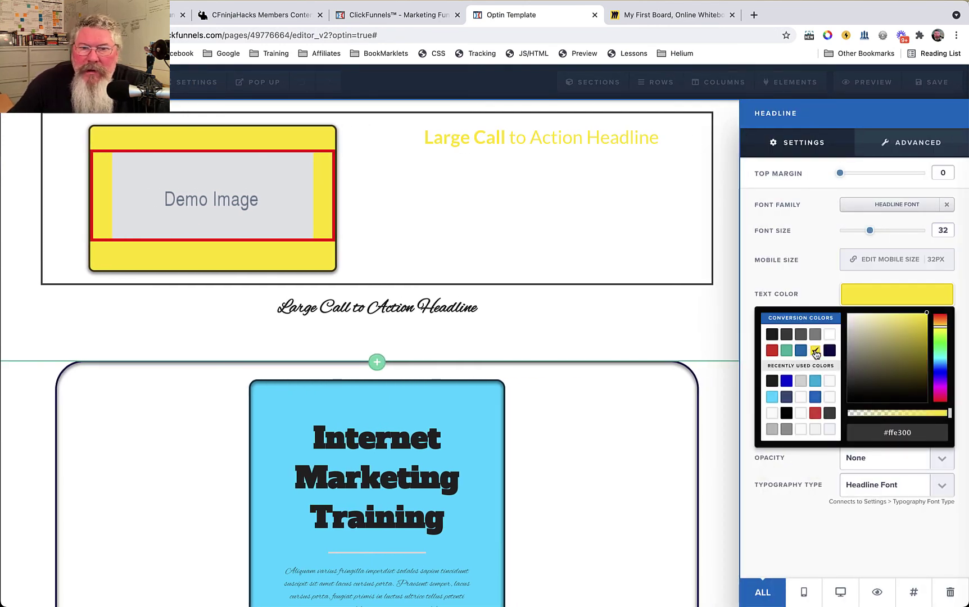
pyautogui.click(814, 279)
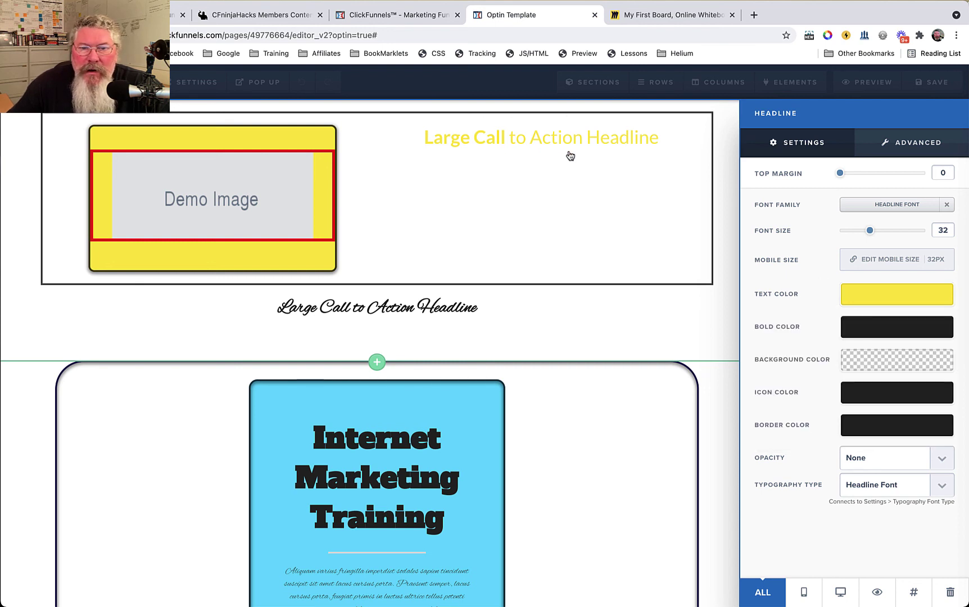
# - Set the headline's bold color to the red conversion color #e43b2c and close its settings
pyautogui.click(875, 325)
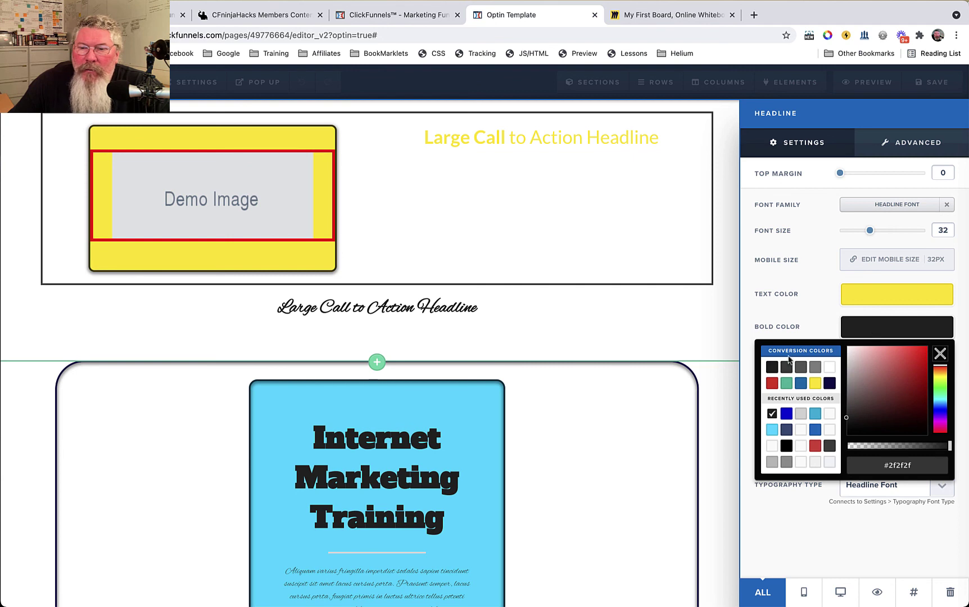
pyautogui.click(772, 384)
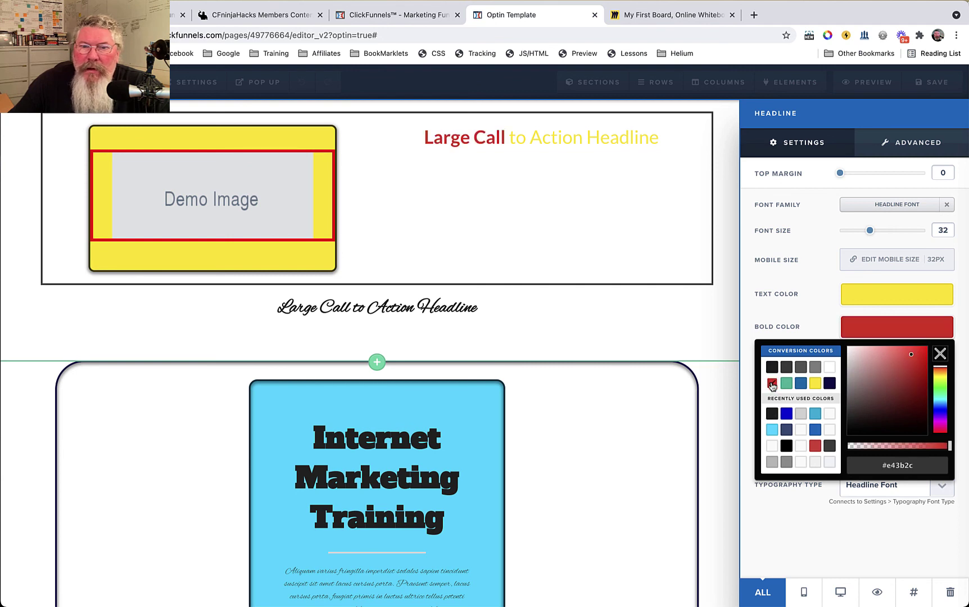
pyautogui.click(794, 308)
pyautogui.click(492, 169)
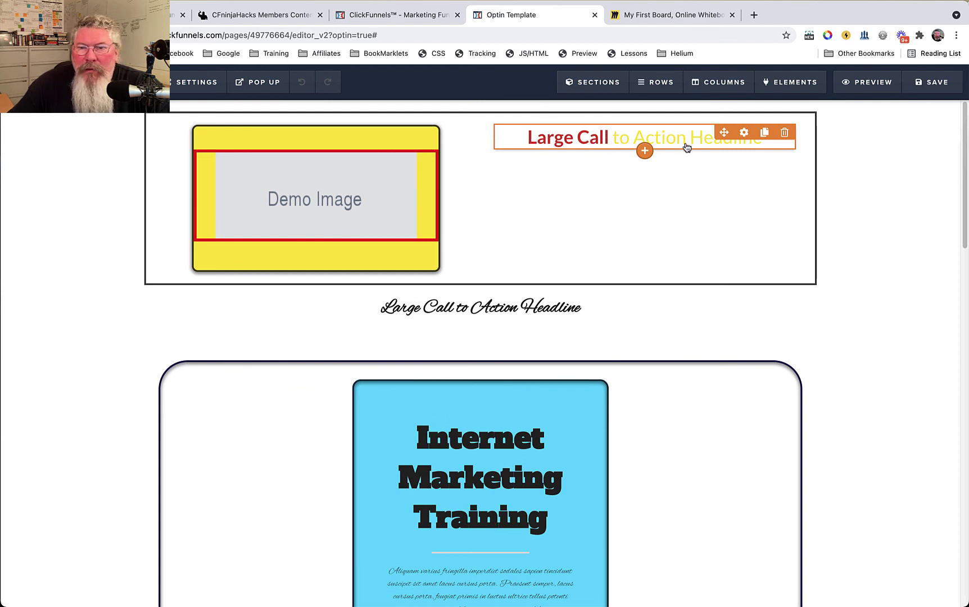
# - Try font sizes 34, 100 and 46 on the headline, settle on 20, and unlink its mobile size for separate editing
pyautogui.click(744, 133)
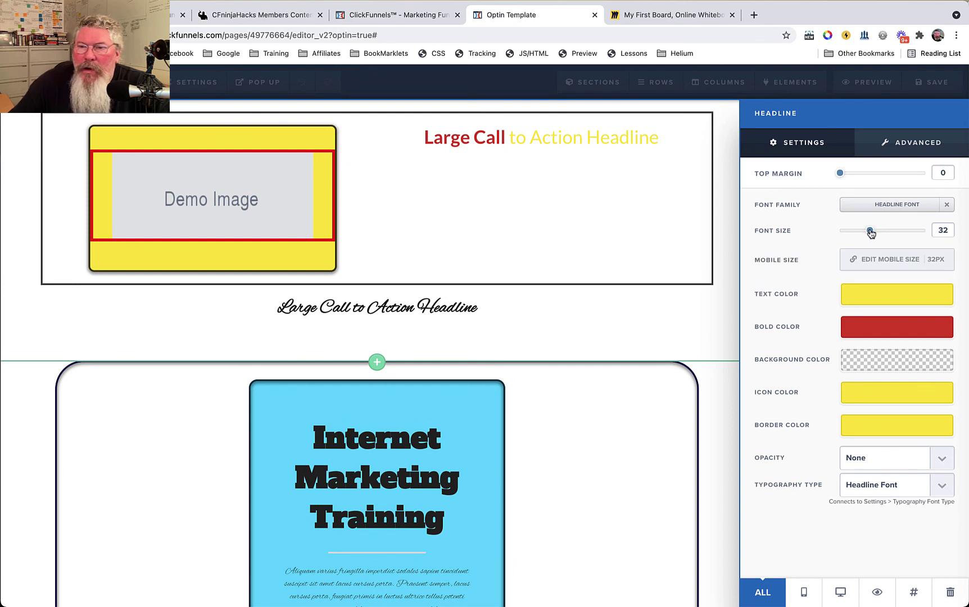
pyautogui.moveTo(870, 234)
pyautogui.mouseDown()
pyautogui.moveTo(854, 231)
pyautogui.moveTo(893, 227)
pyautogui.moveTo(873, 231)
pyautogui.mouseUp()
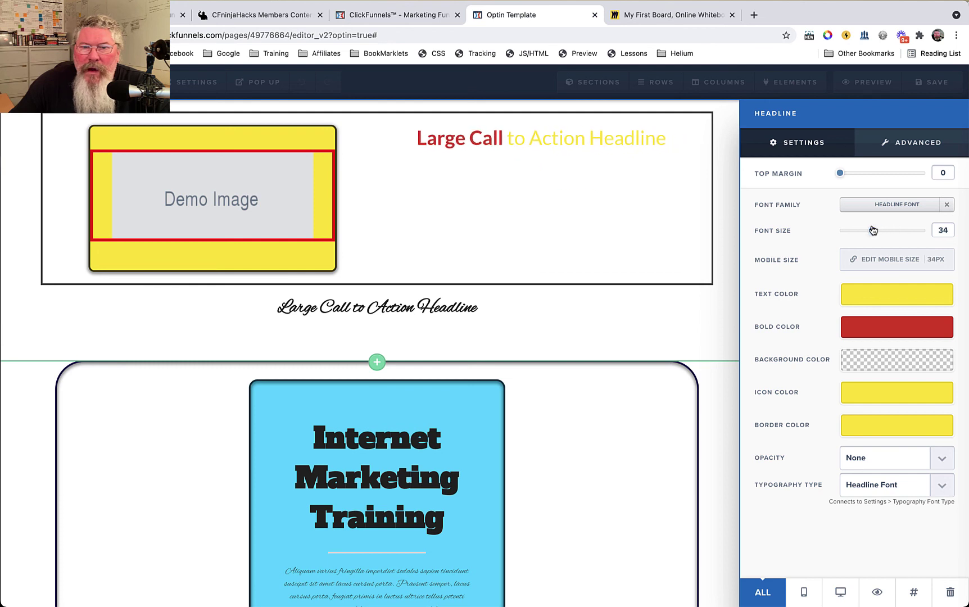
pyautogui.moveTo(936, 229); pyautogui.dragTo(950, 228)
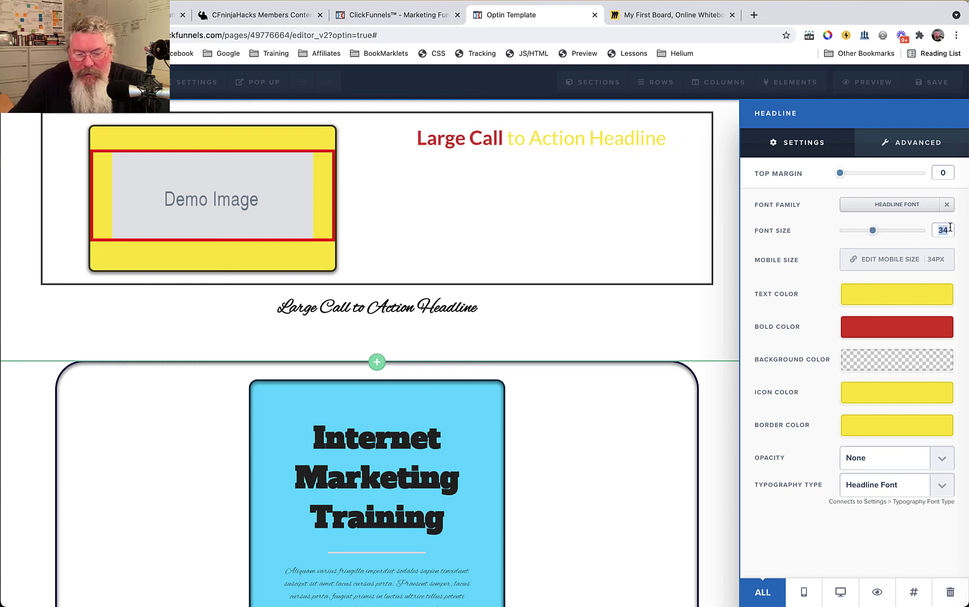
pyautogui.write('100')
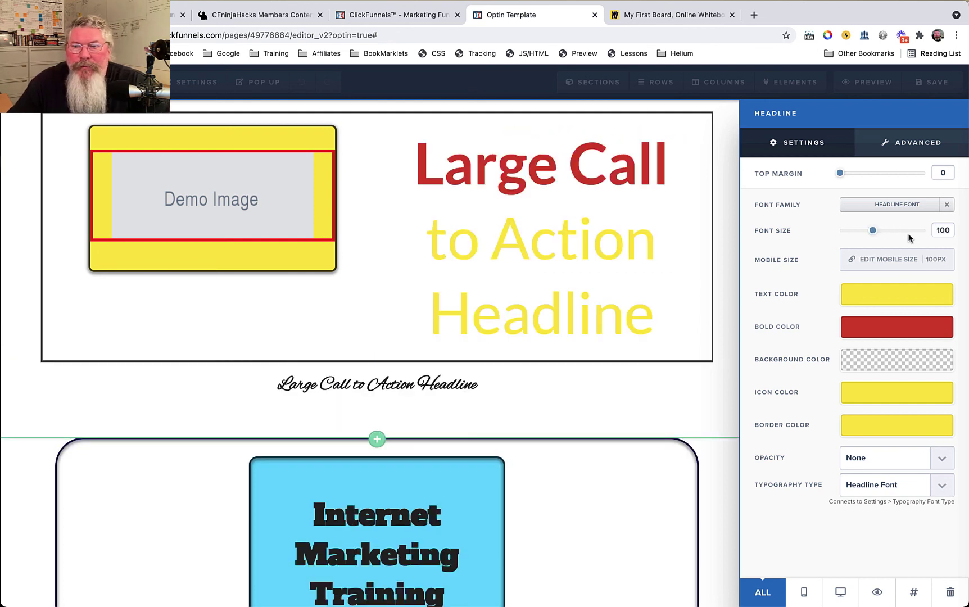
pyautogui.moveTo(873, 230)
pyautogui.mouseDown()
pyautogui.moveTo(916, 240)
pyautogui.moveTo(874, 232)
pyautogui.moveTo(888, 233)
pyautogui.mouseUp()
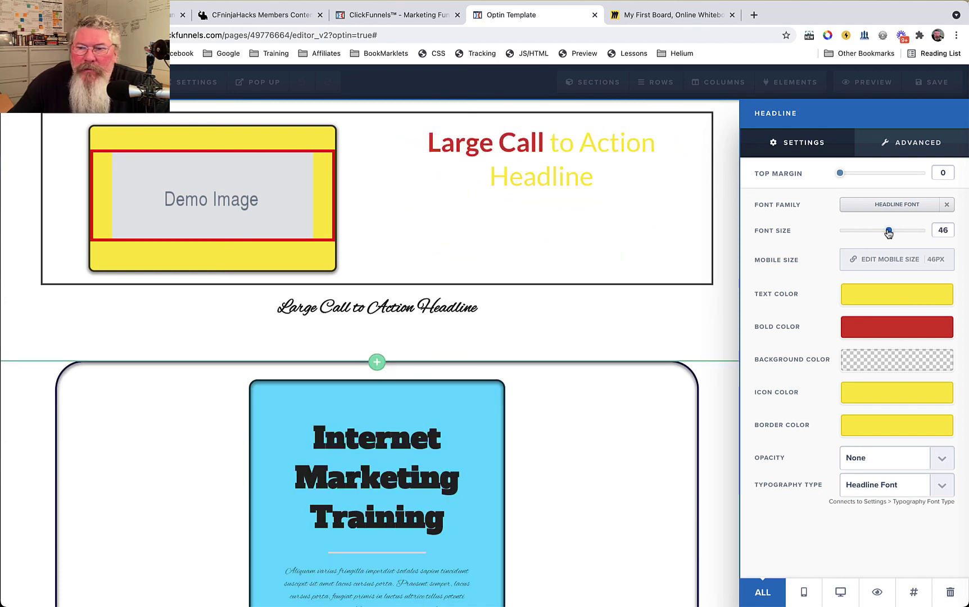
pyautogui.moveTo(888, 233); pyautogui.dragTo(856, 236)
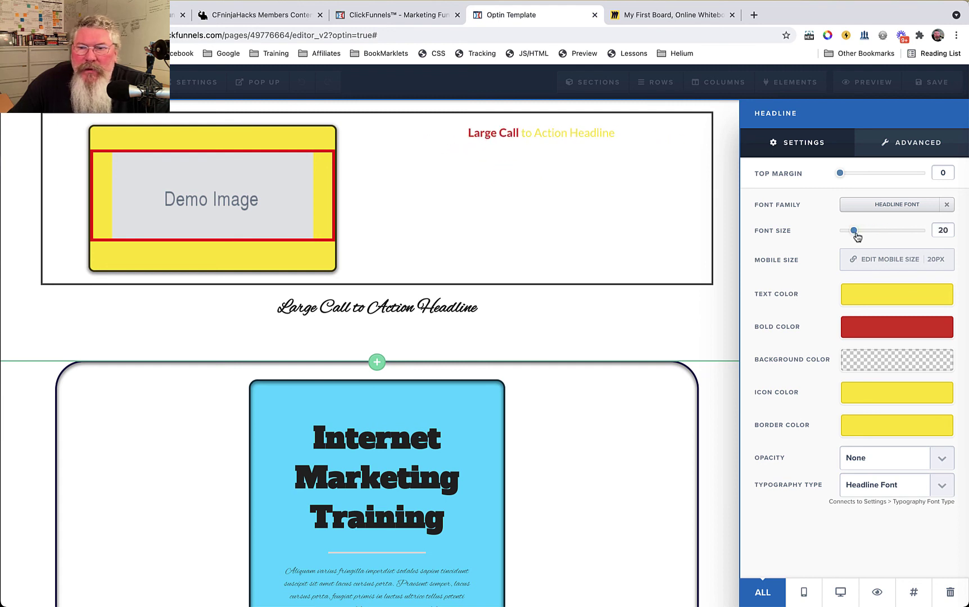
pyautogui.click(884, 261)
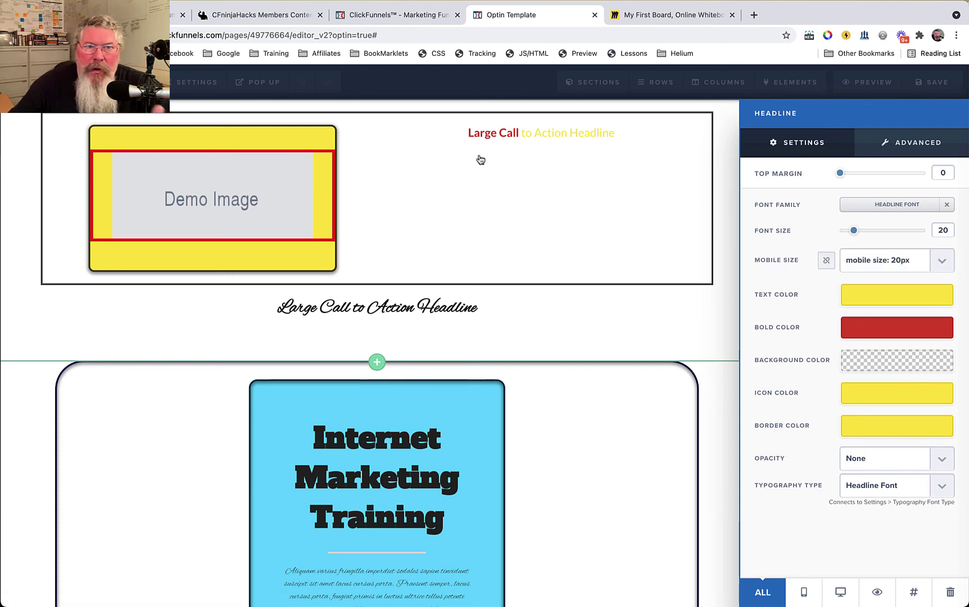
# - Switch to the CFninjaHacks members site and look through the Mobile Optimization lesson in the Page Editor training section
pyautogui.click(277, 15)
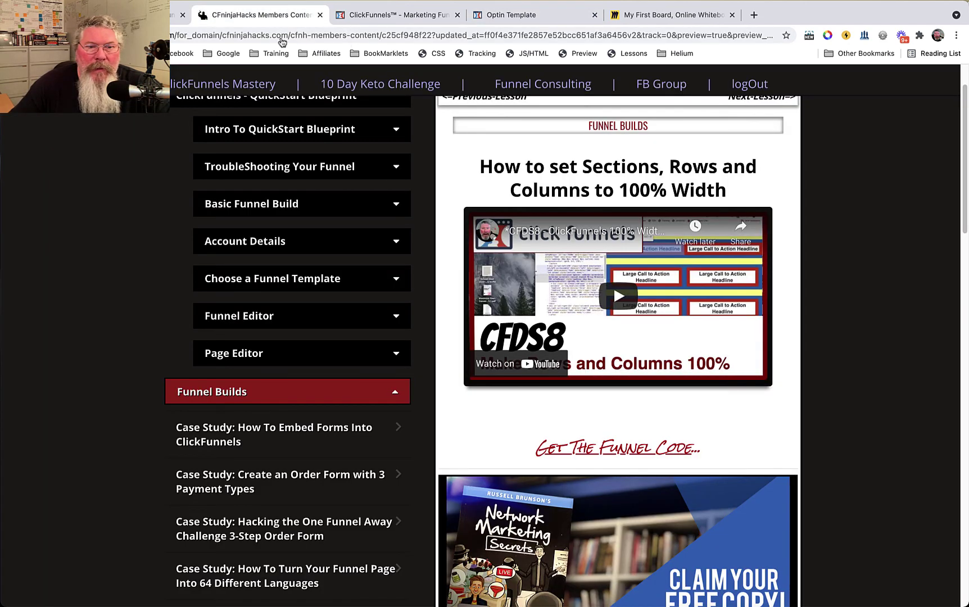
pyautogui.scroll(2, 298, 307)
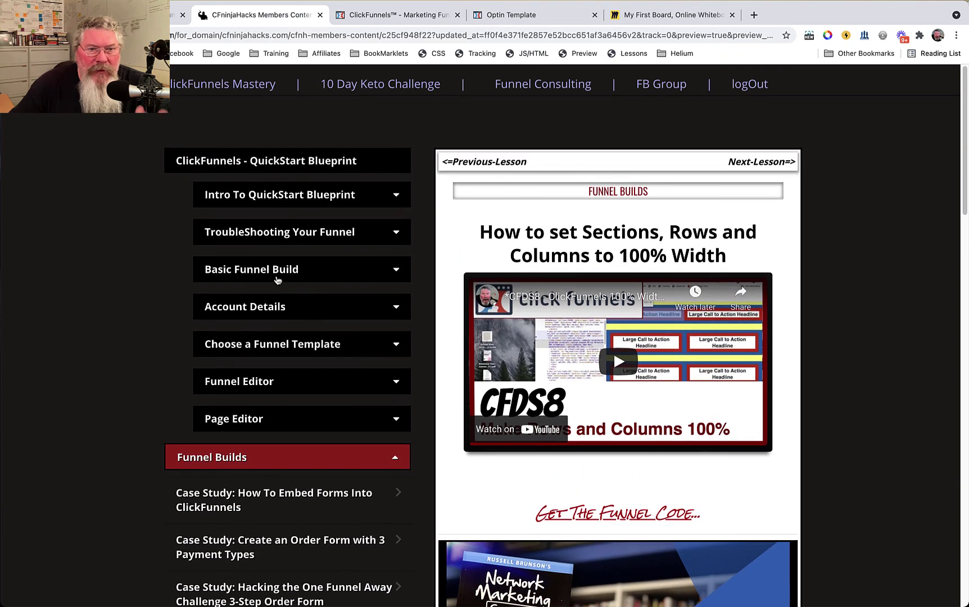
pyautogui.click(298, 306)
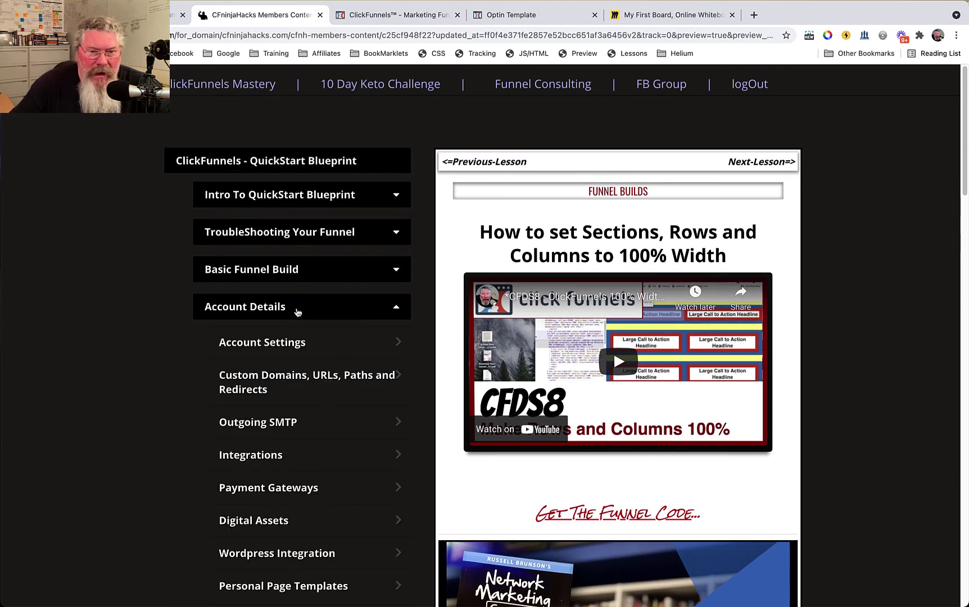
pyautogui.scroll(-5, 297, 312)
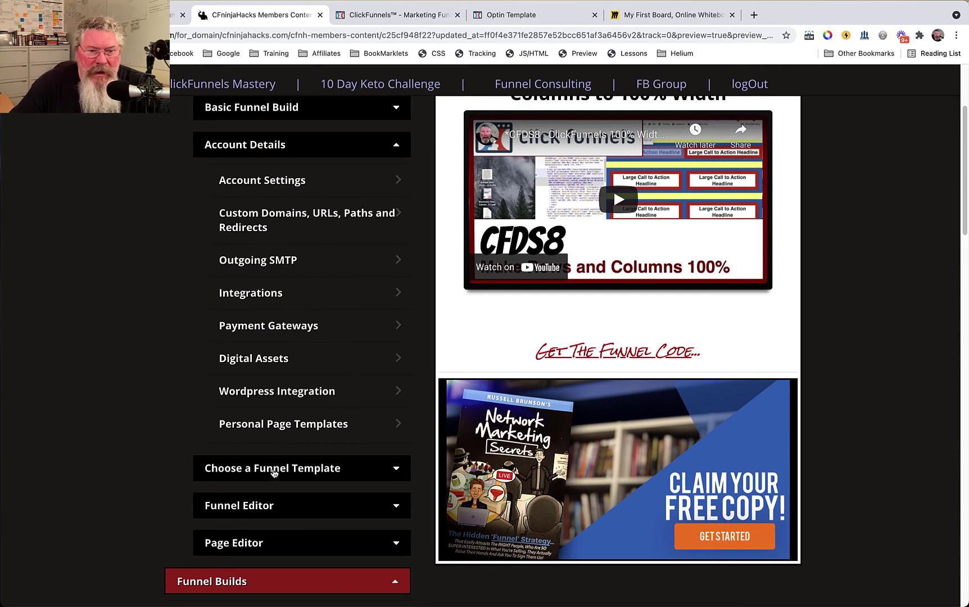
pyautogui.click(275, 498)
pyautogui.scroll(-10, 281, 489)
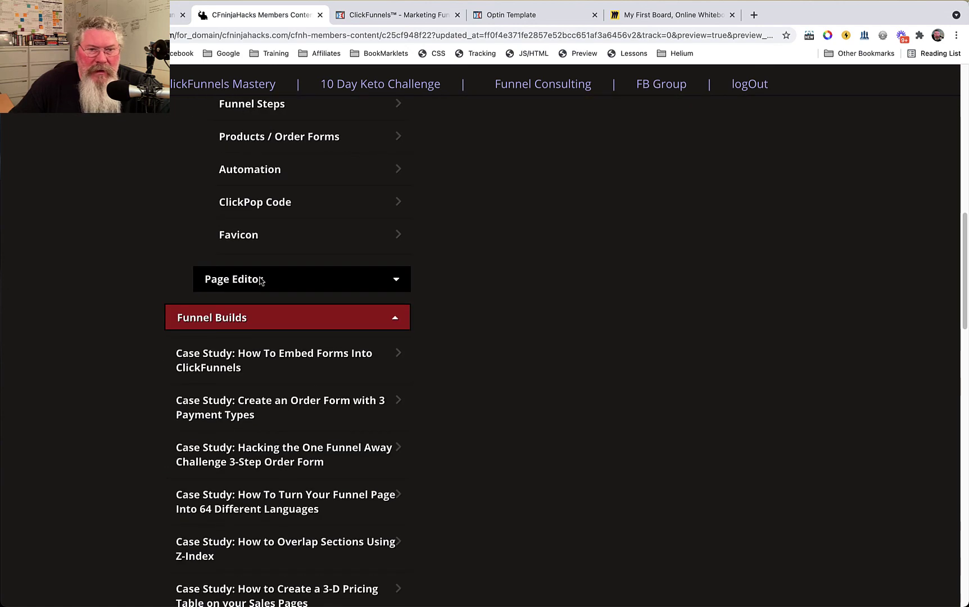
pyautogui.click(260, 282)
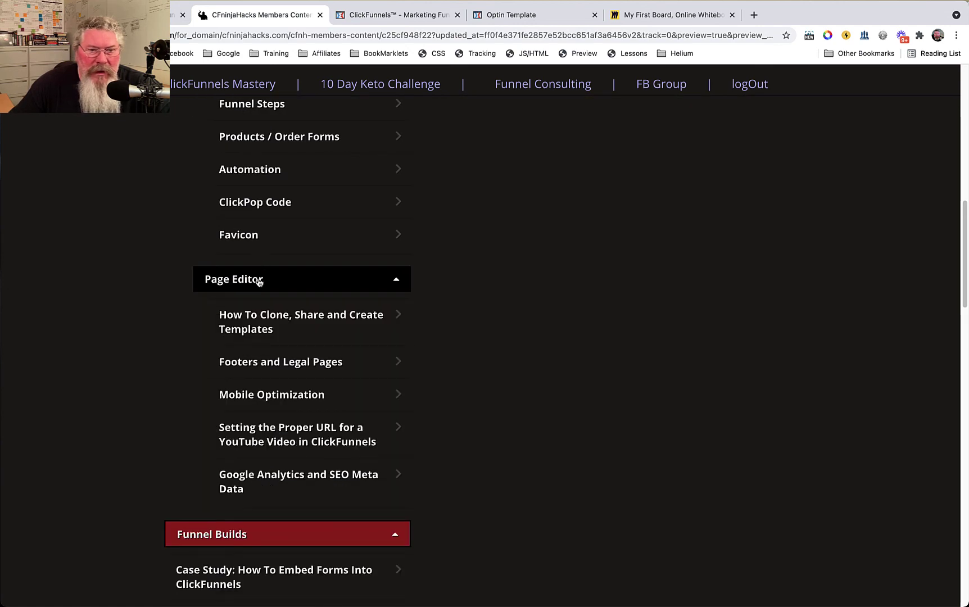
pyautogui.click(303, 399)
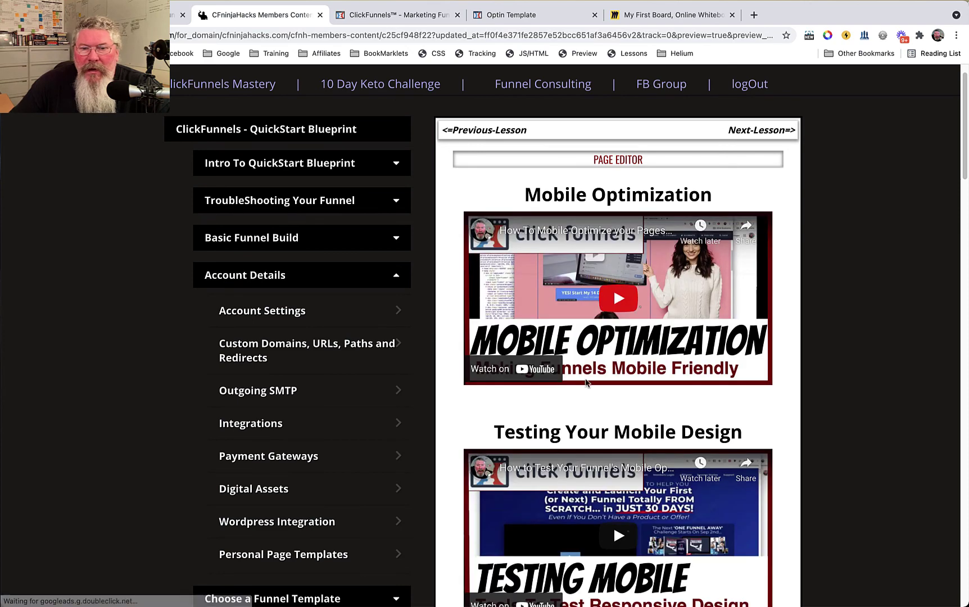
pyautogui.scroll(-3, 595, 304)
pyautogui.scroll(2, 594, 304)
pyautogui.scroll(2, 594, 304)
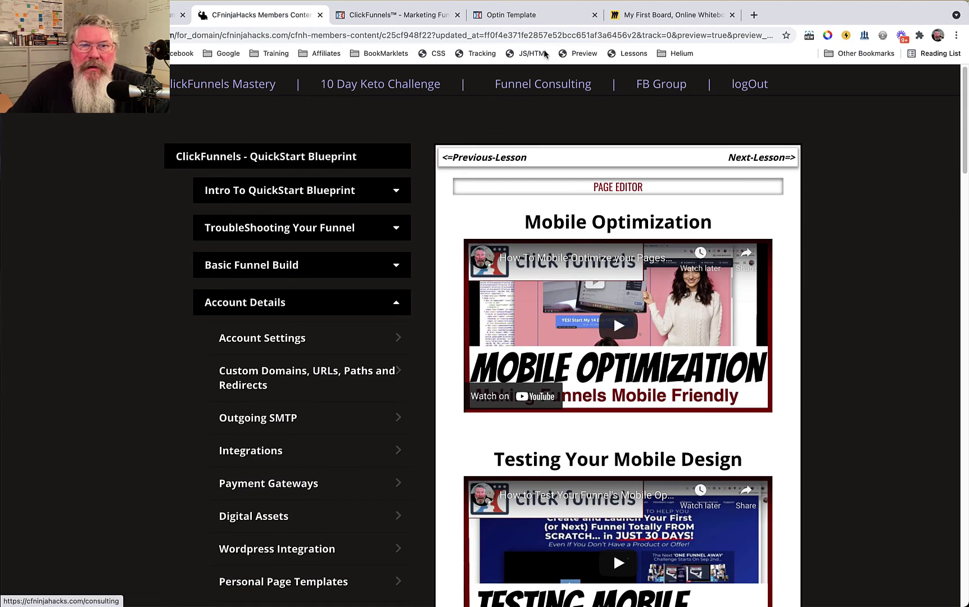
# - Back in the Optin Template editor, set the headline's mobile size to 72px, check it in the mobile view, and return to desktop
pyautogui.click(514, 17)
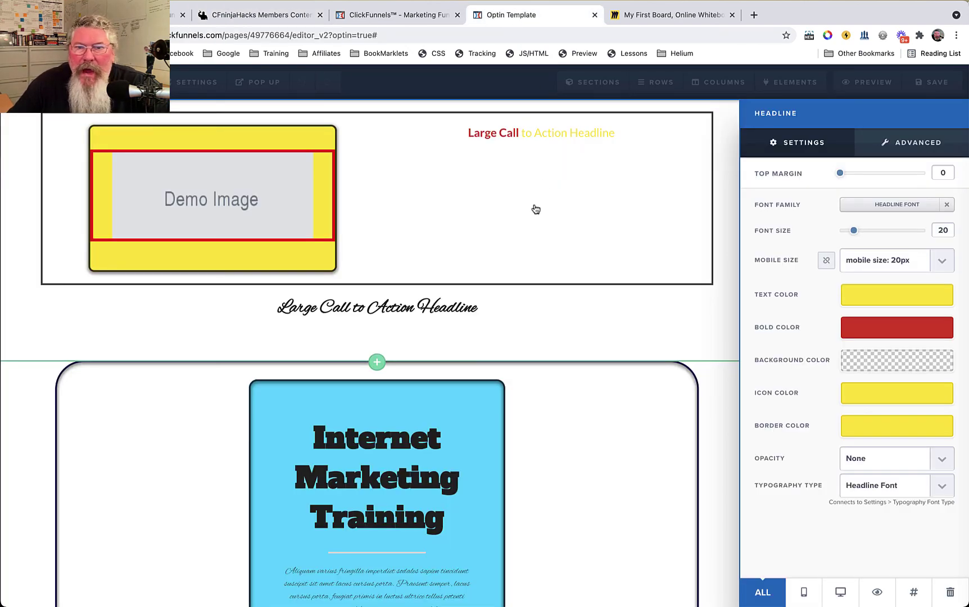
pyautogui.click(881, 262)
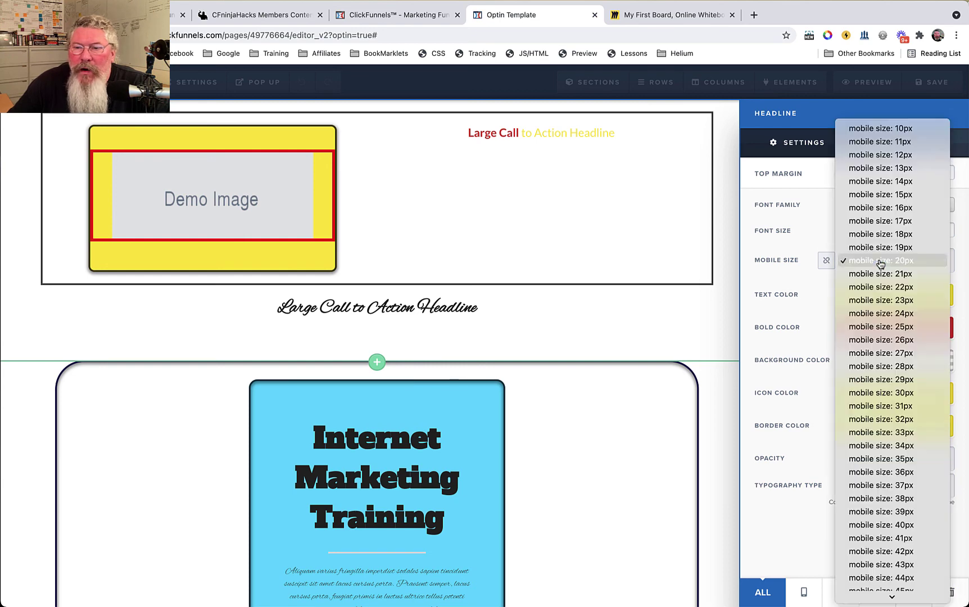
pyautogui.scroll(-5, 880, 264)
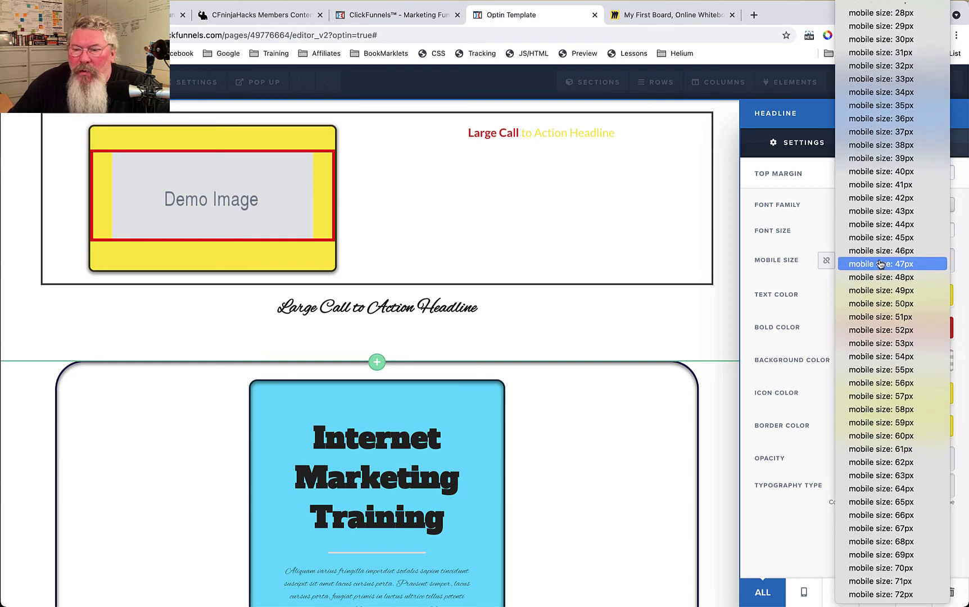
pyautogui.click(871, 595)
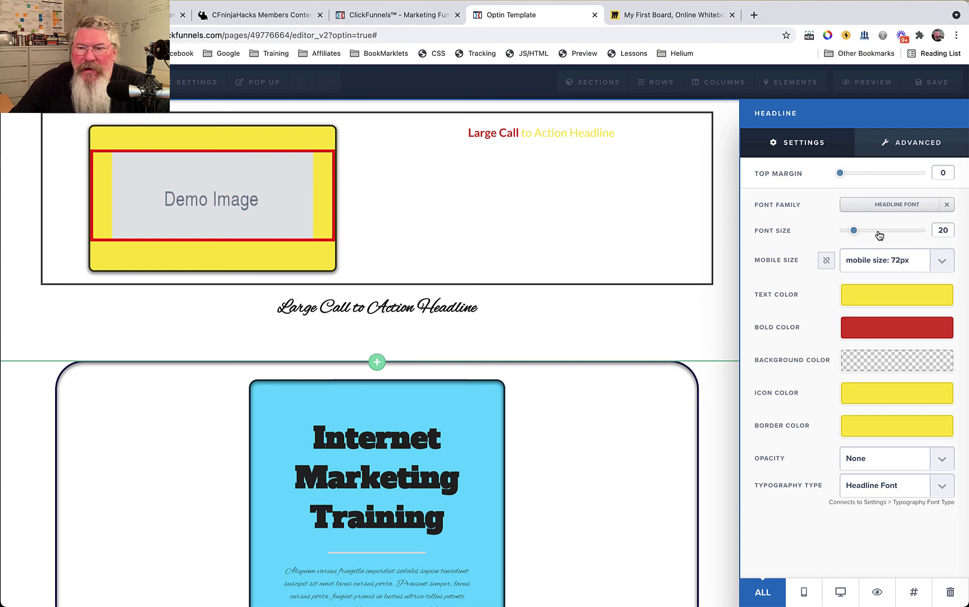
pyautogui.click(804, 592)
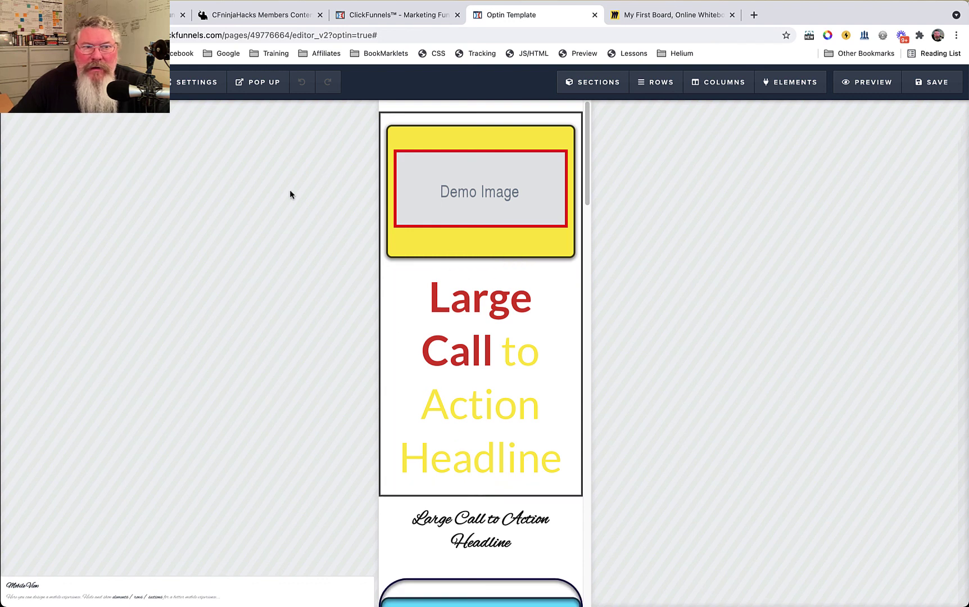
pyautogui.click(85, 83)
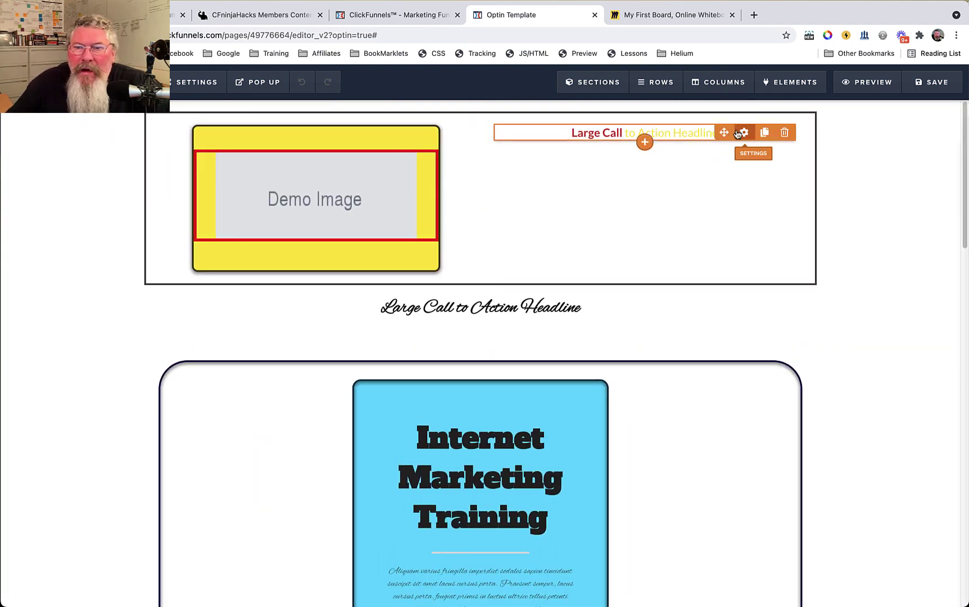
# - Set the font size of the headline beside the demo image to 34, switch its typography type to Content Font, and close its settings
pyautogui.click(742, 135)
pyautogui.moveTo(855, 231); pyautogui.dragTo(875, 233)
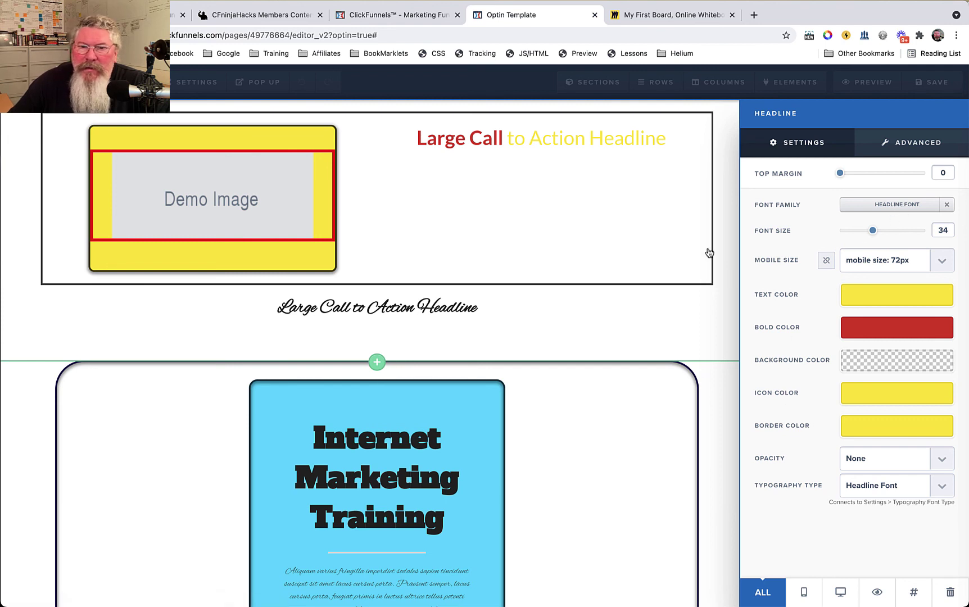
pyautogui.click(877, 487)
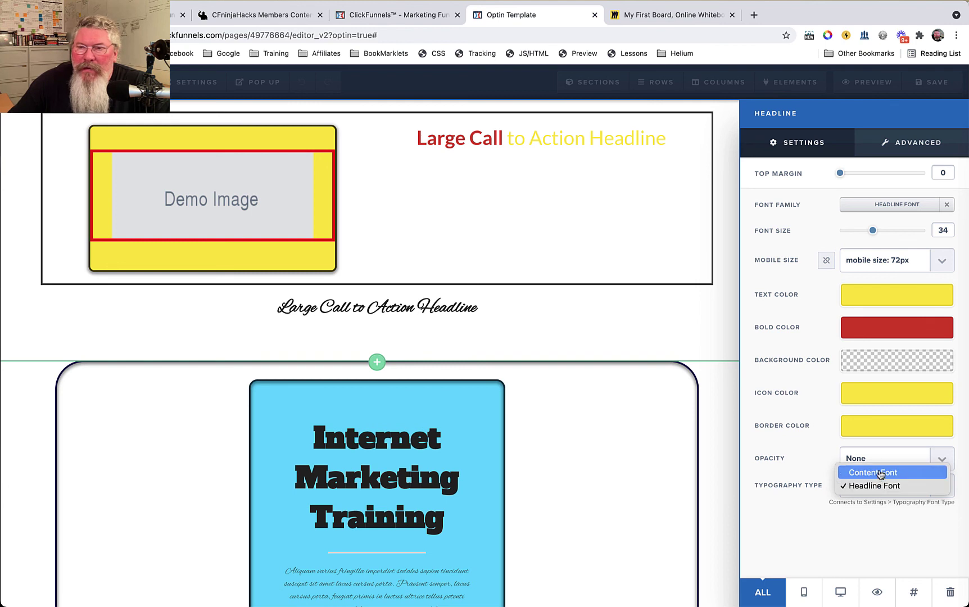
pyautogui.click(880, 474)
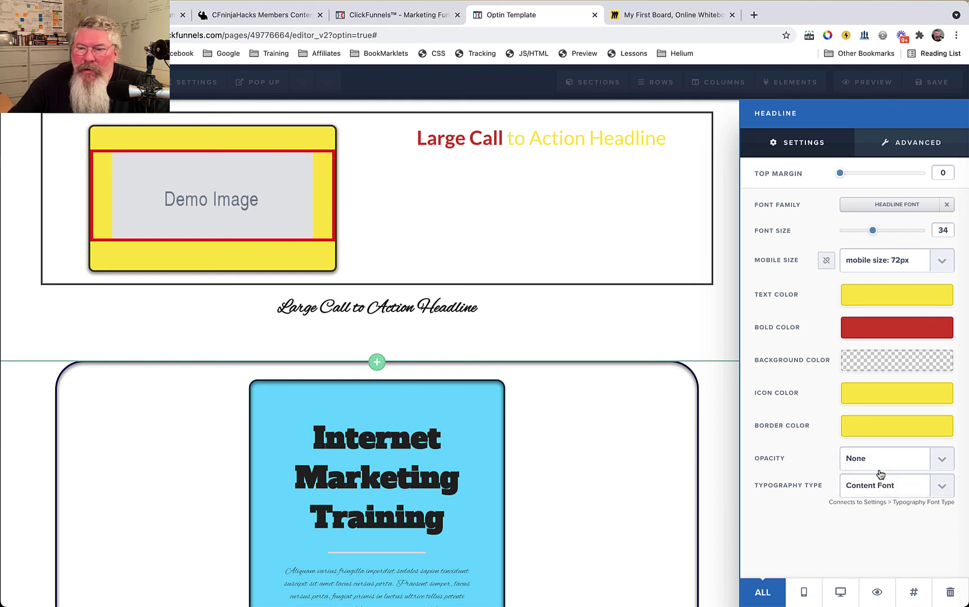
pyautogui.click(657, 242)
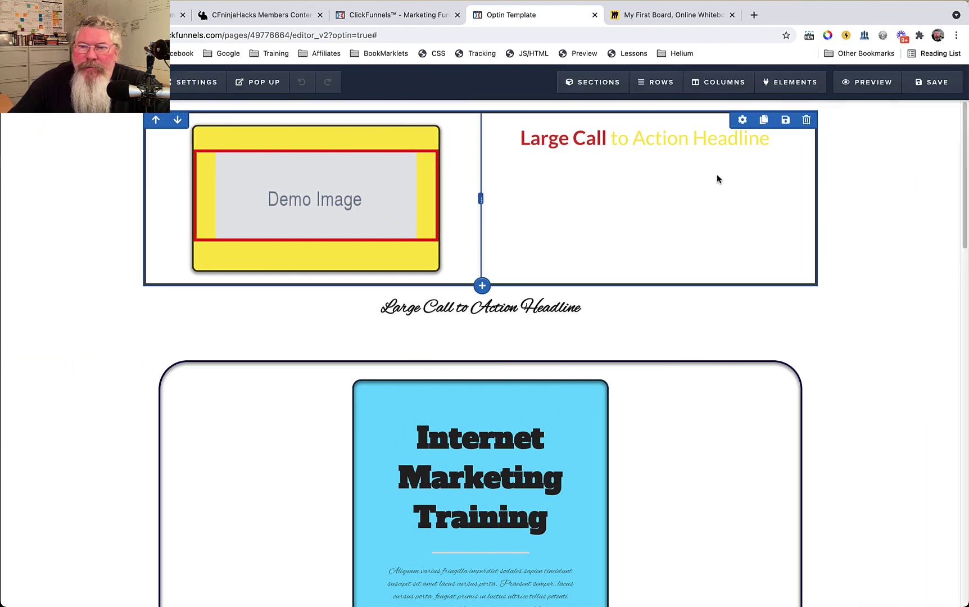
# - Give the headline beside the demo image the recently used blue #03b4db as its background color
pyautogui.click(722, 138)
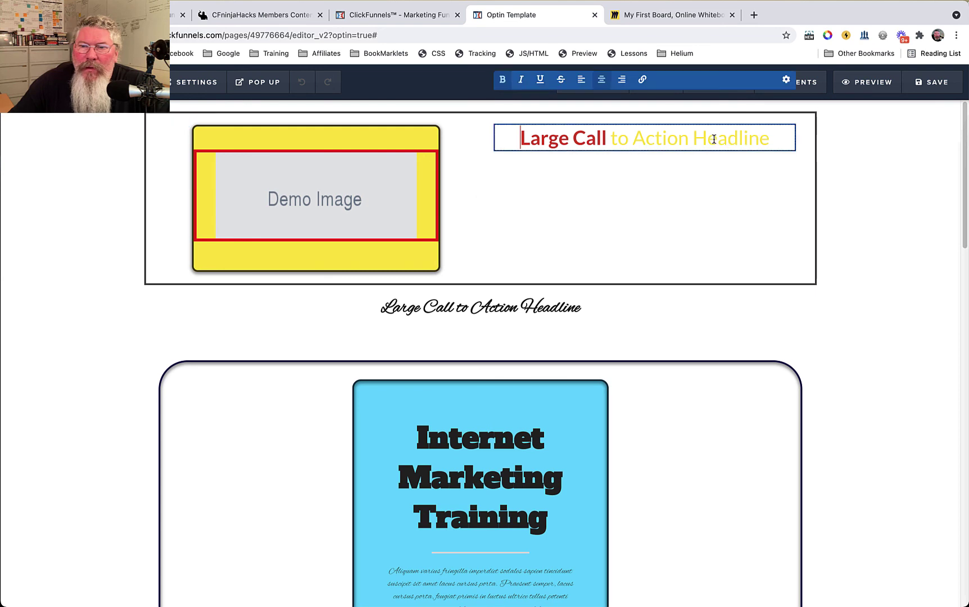
pyautogui.click(782, 83)
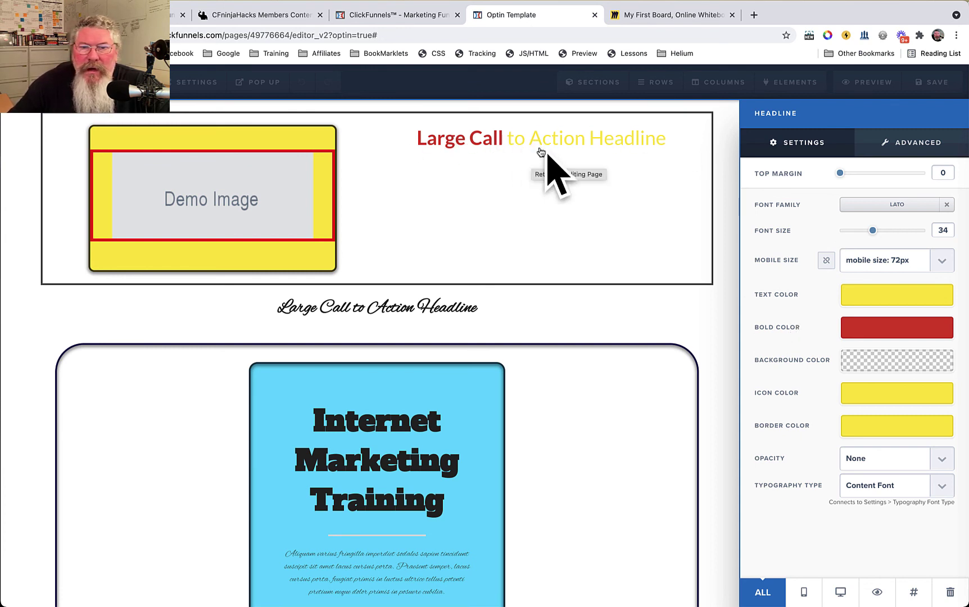
pyautogui.click(874, 367)
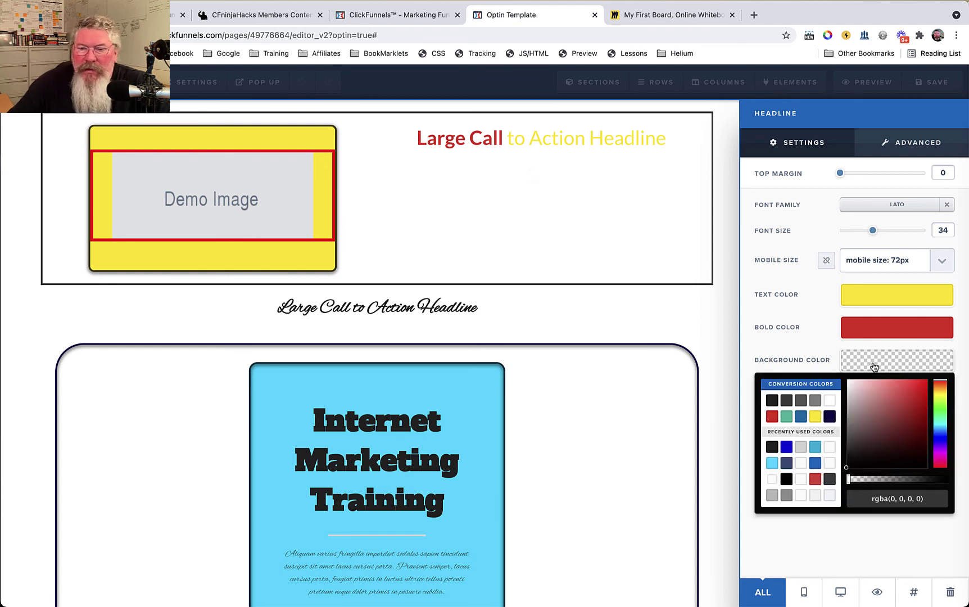
pyautogui.click(815, 448)
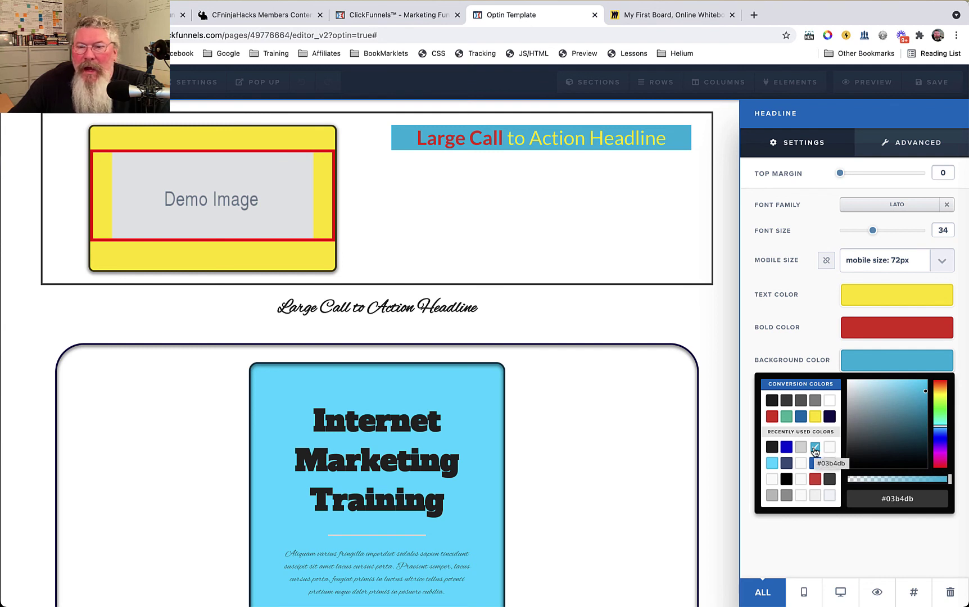
pyautogui.click(812, 343)
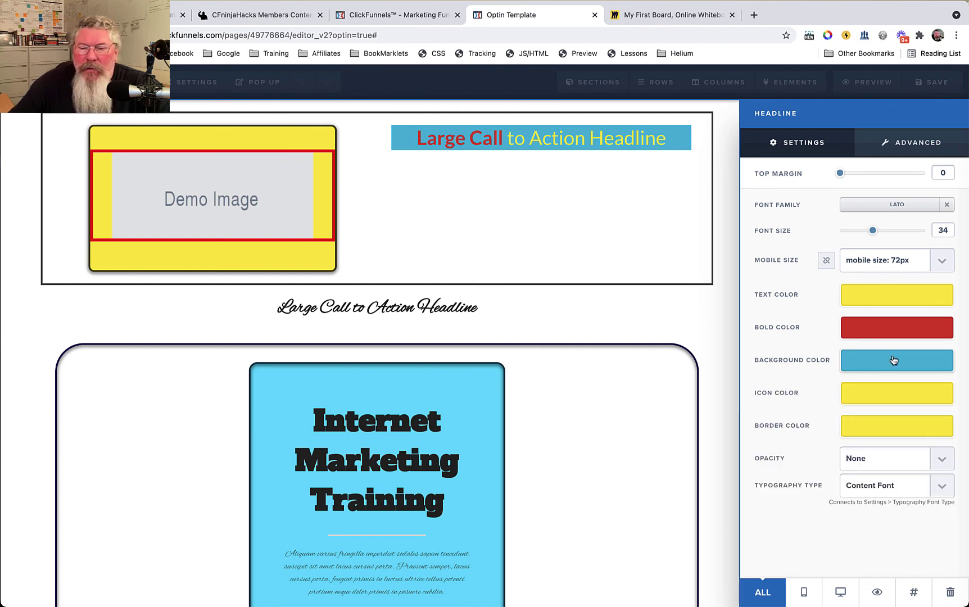
# - Set the headline's icon color to the black conversion color and its border color to the recently used red #de4d41
pyautogui.click(883, 395)
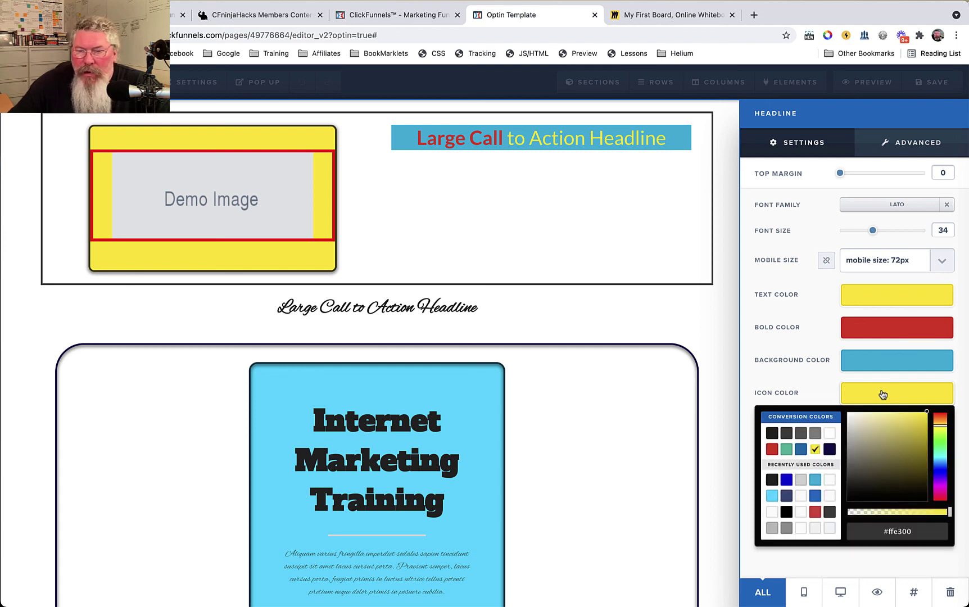
pyautogui.click(772, 434)
pyautogui.click(793, 376)
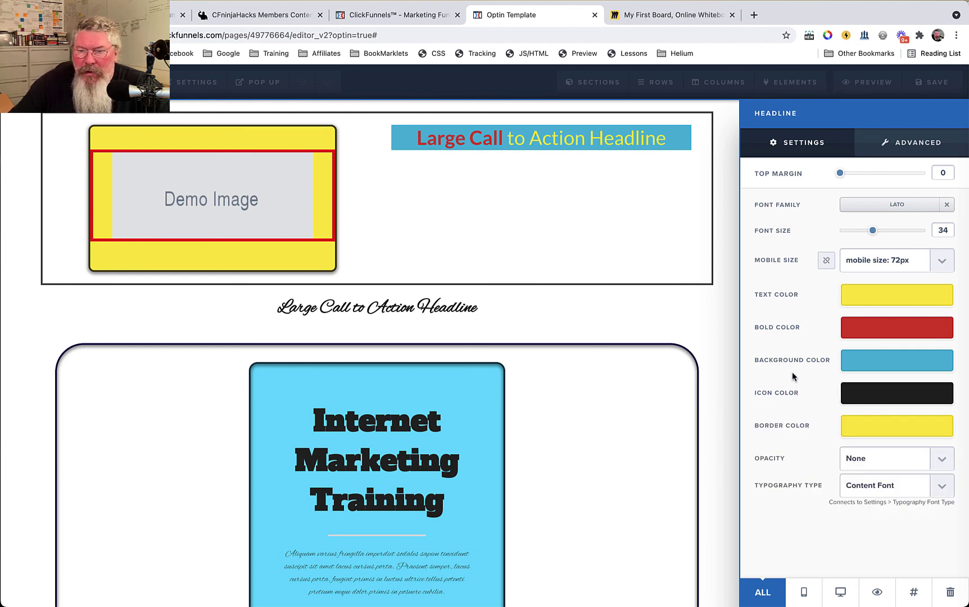
pyautogui.click(859, 425)
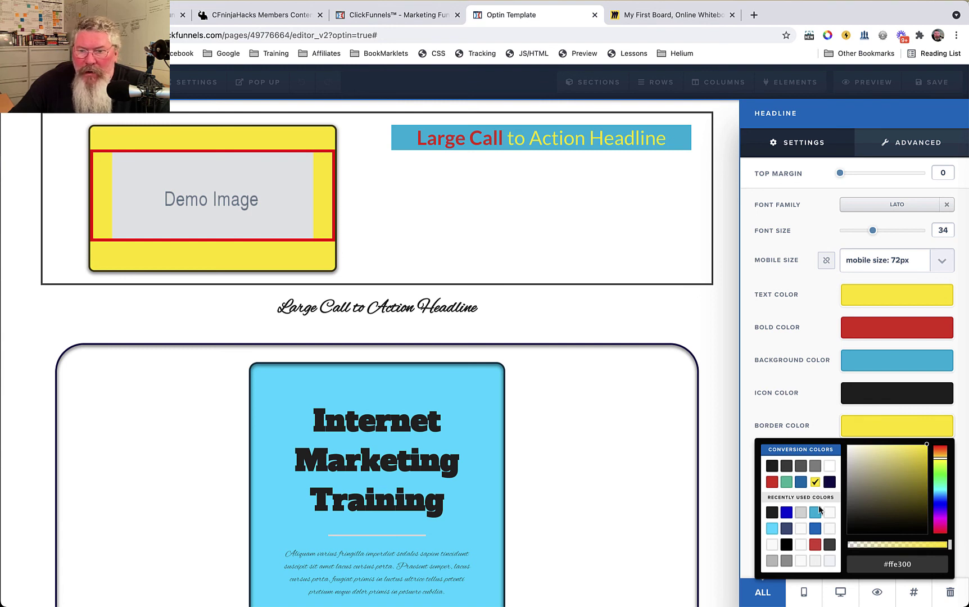
pyautogui.click(816, 546)
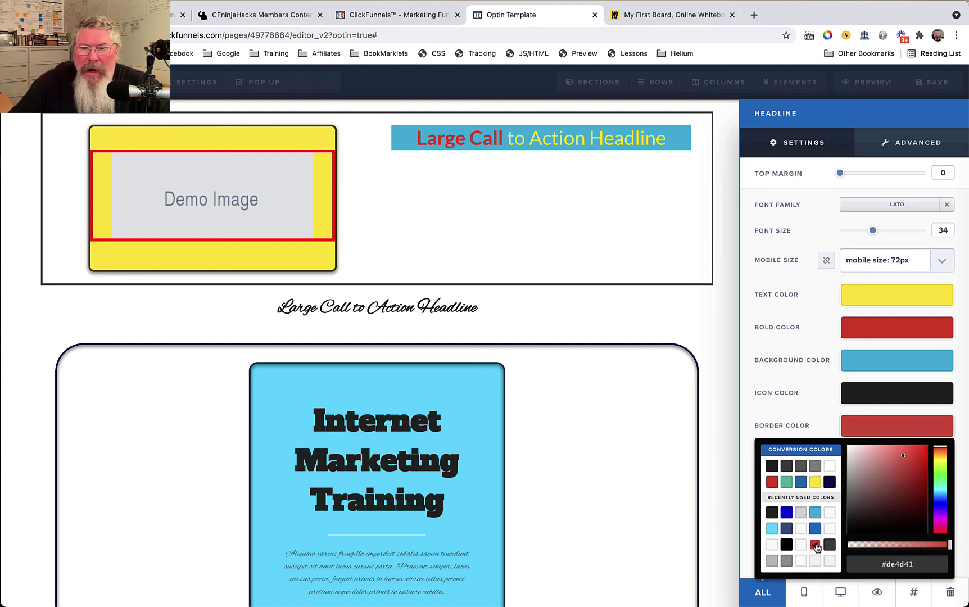
pyautogui.click(820, 403)
# - Try the Light Fade, Half Fade and Heavy Fade opacities on the headline, and return the opacity to None
pyautogui.click(860, 459)
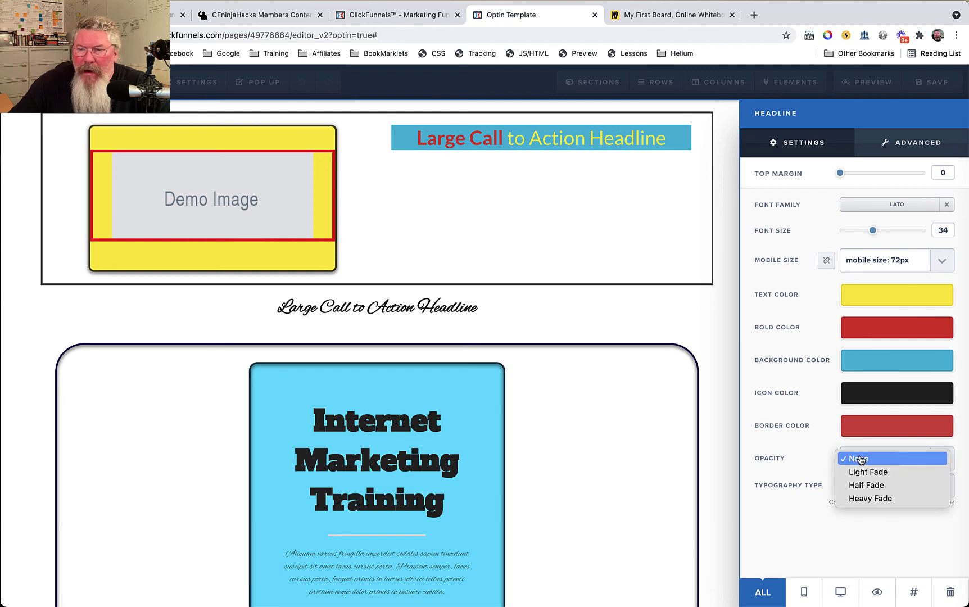
pyautogui.click(868, 474)
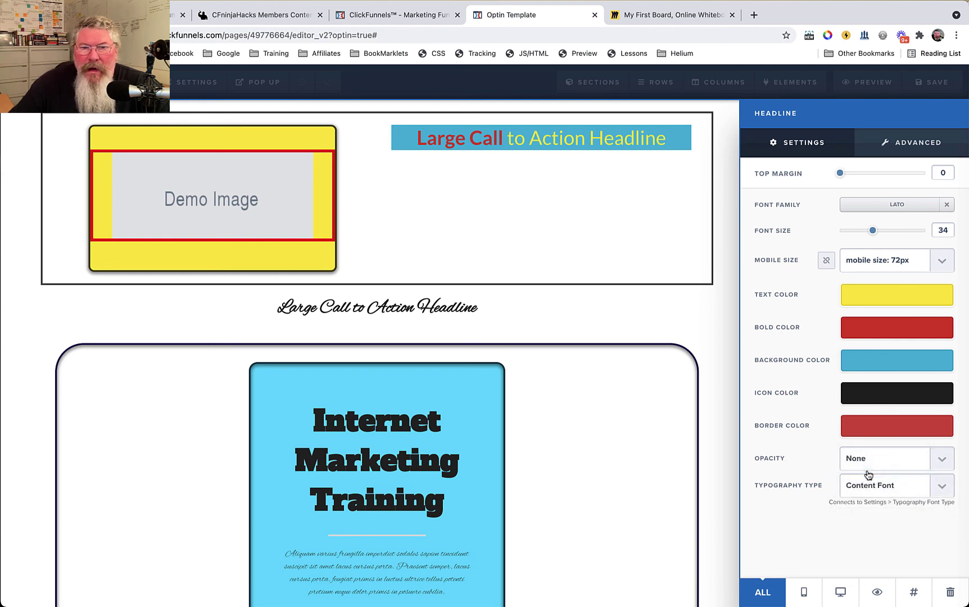
pyautogui.click(874, 459)
pyautogui.click(874, 473)
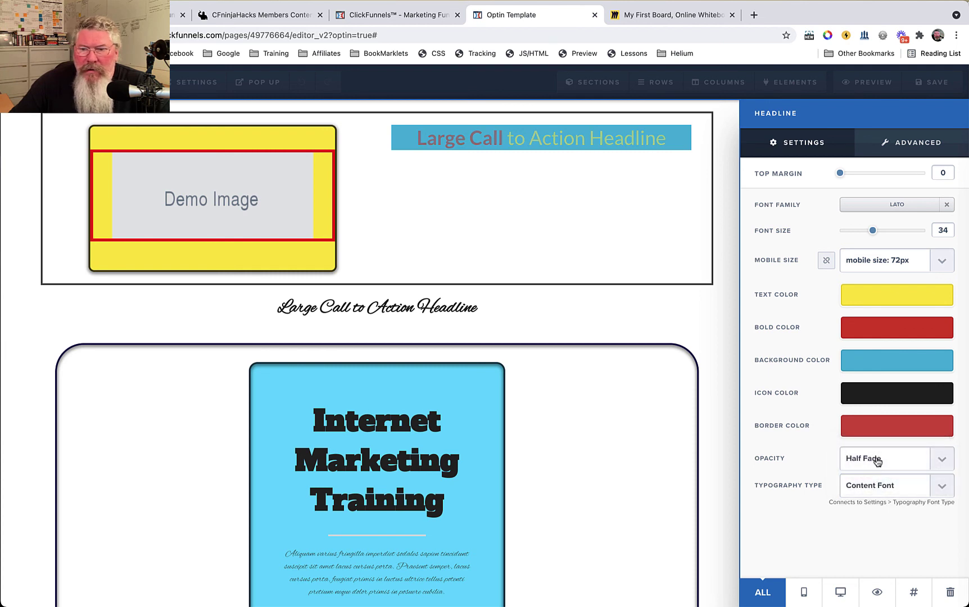
pyautogui.click(876, 458)
pyautogui.click(878, 474)
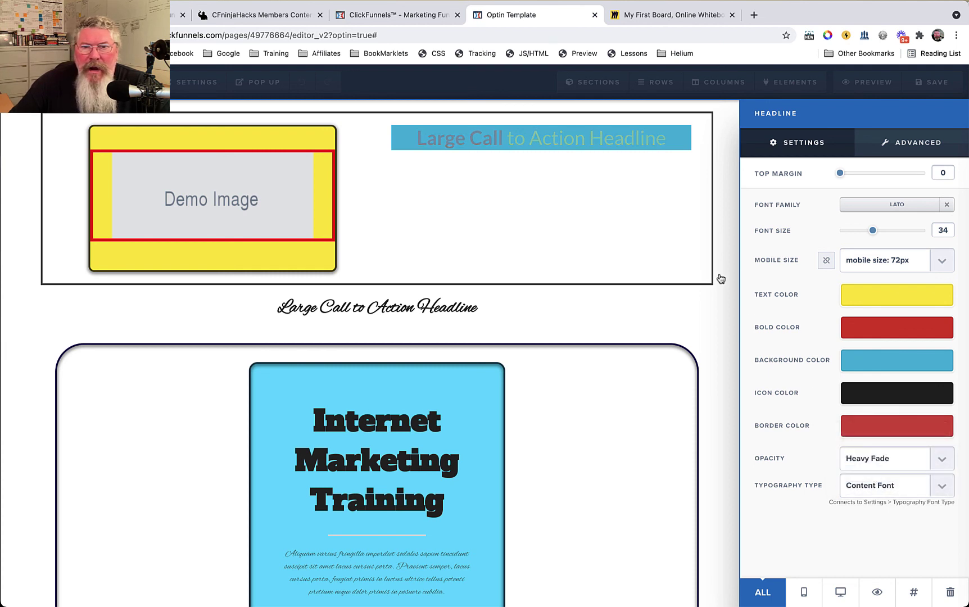
pyautogui.click(887, 459)
pyautogui.click(880, 420)
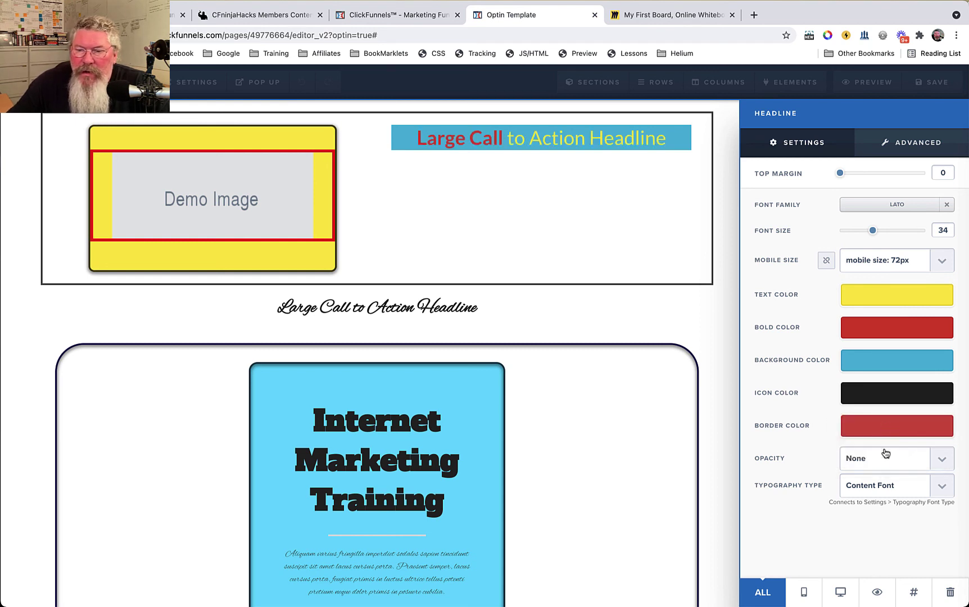
# - Set the headline's line height to 1.5em in its advanced styles
pyautogui.click(916, 144)
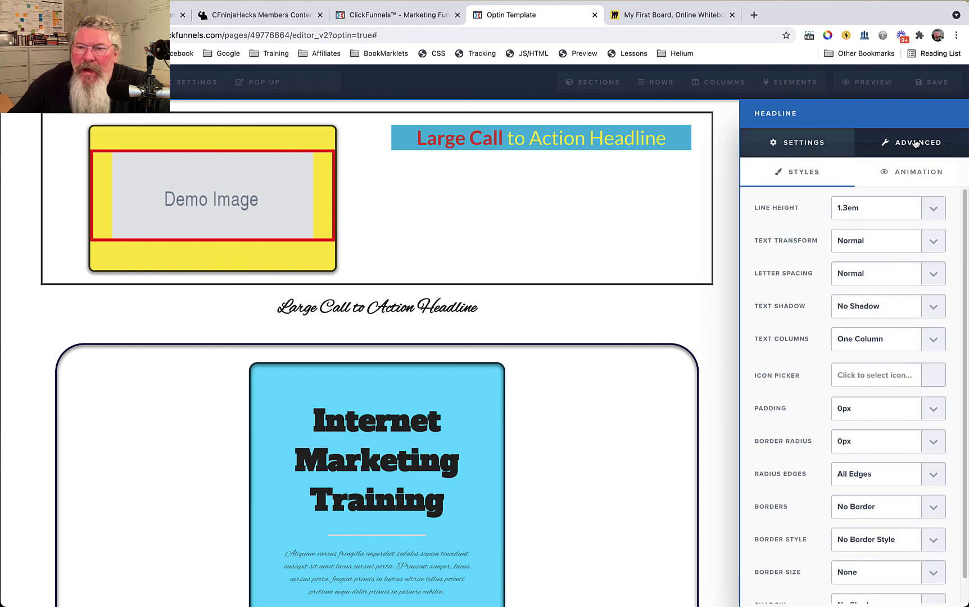
pyautogui.click(874, 210)
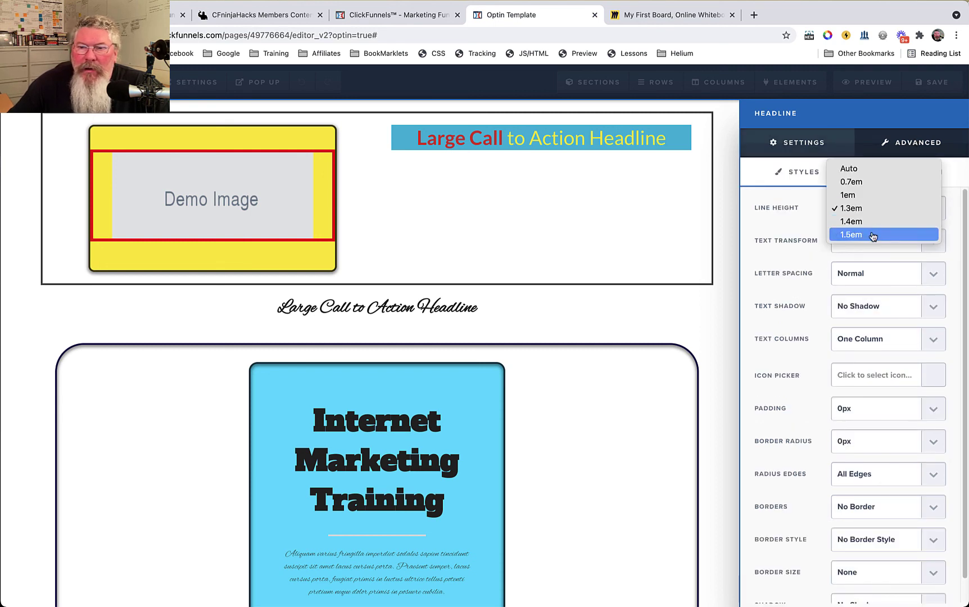
pyautogui.click(873, 235)
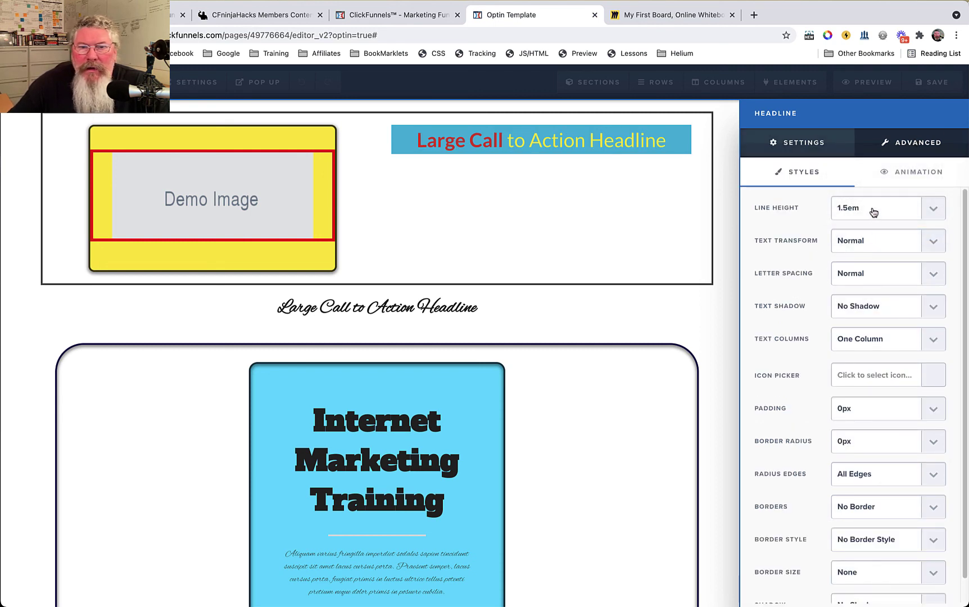
# - Try a 0.7em line height on the headline, and return it to 1.5em
pyautogui.click(873, 209)
pyautogui.click(859, 156)
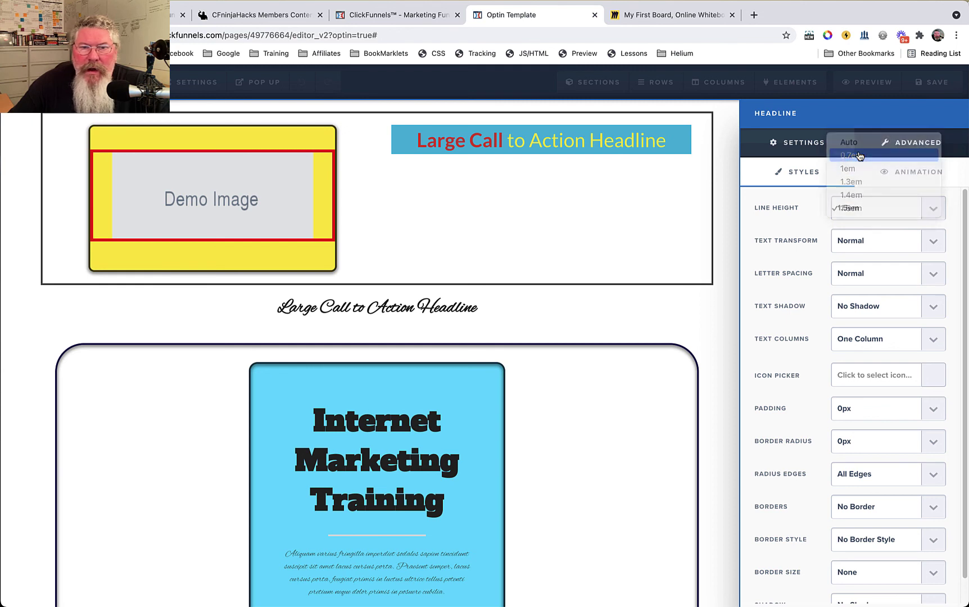
pyautogui.click(870, 207)
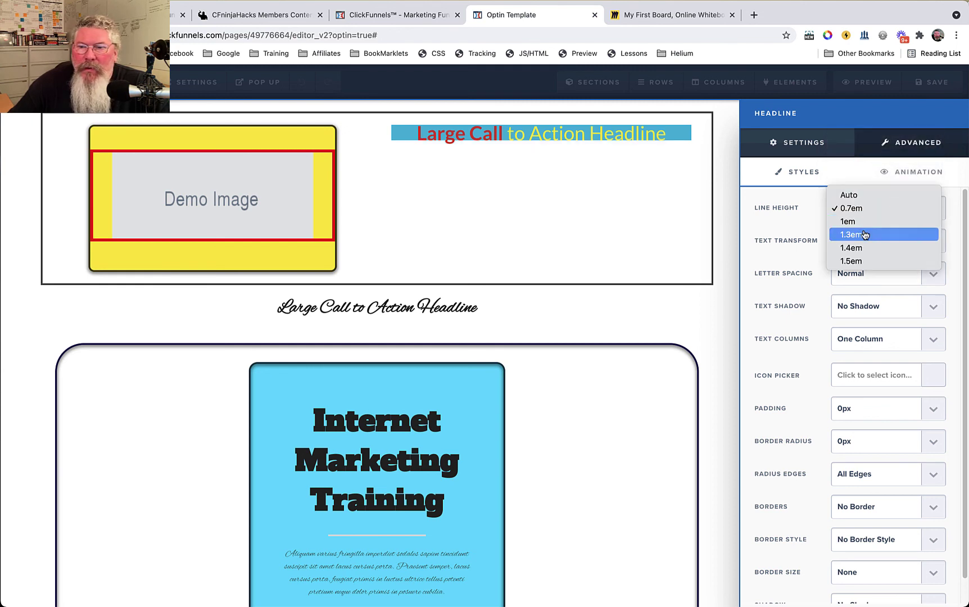
pyautogui.press('Escape')
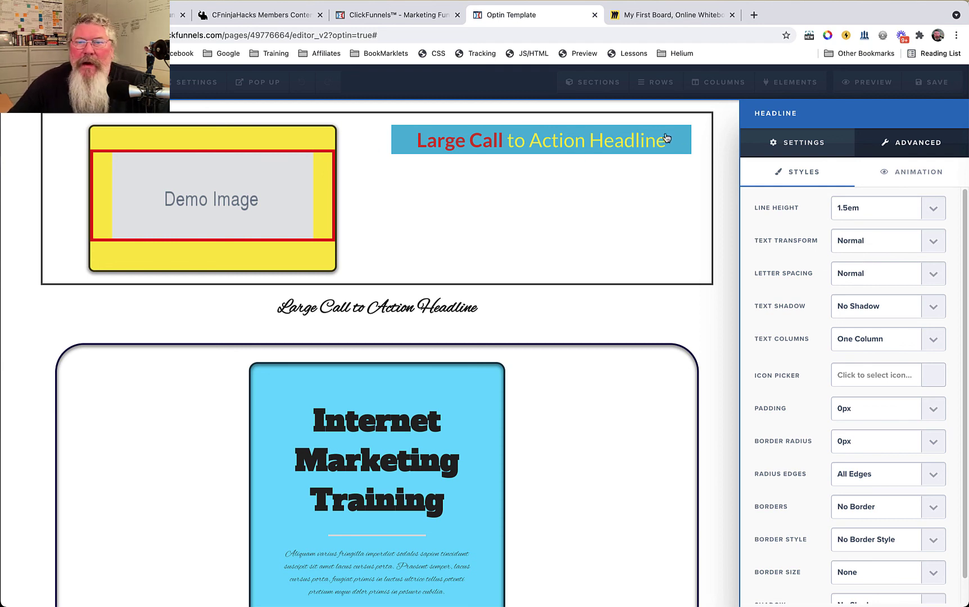
# - Try the Uppercase and Lowercase text transforms on the headline, and settle on Capitalize
pyautogui.click(855, 241)
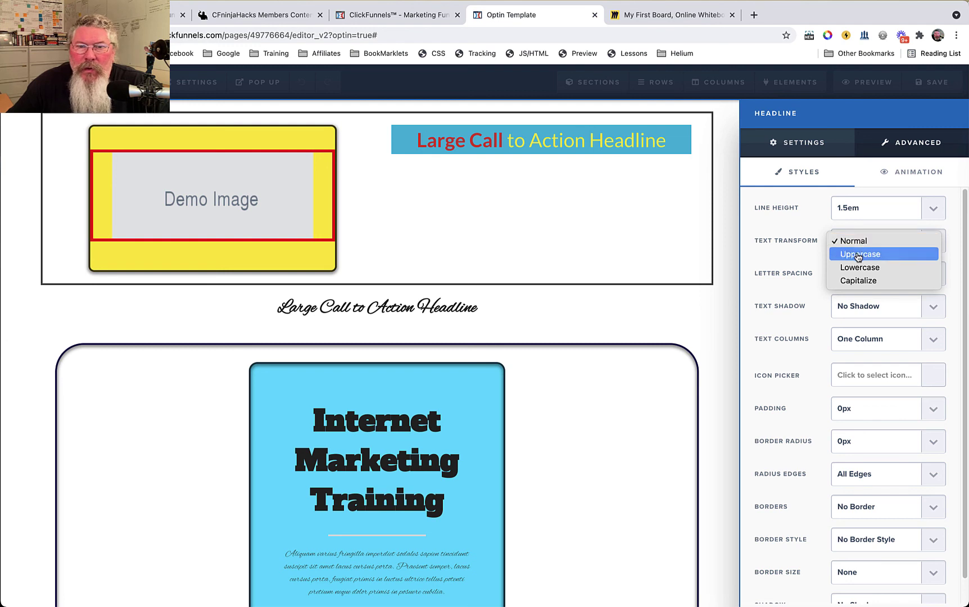
pyautogui.click(858, 256)
pyautogui.click(860, 242)
pyautogui.click(860, 255)
pyautogui.click(860, 253)
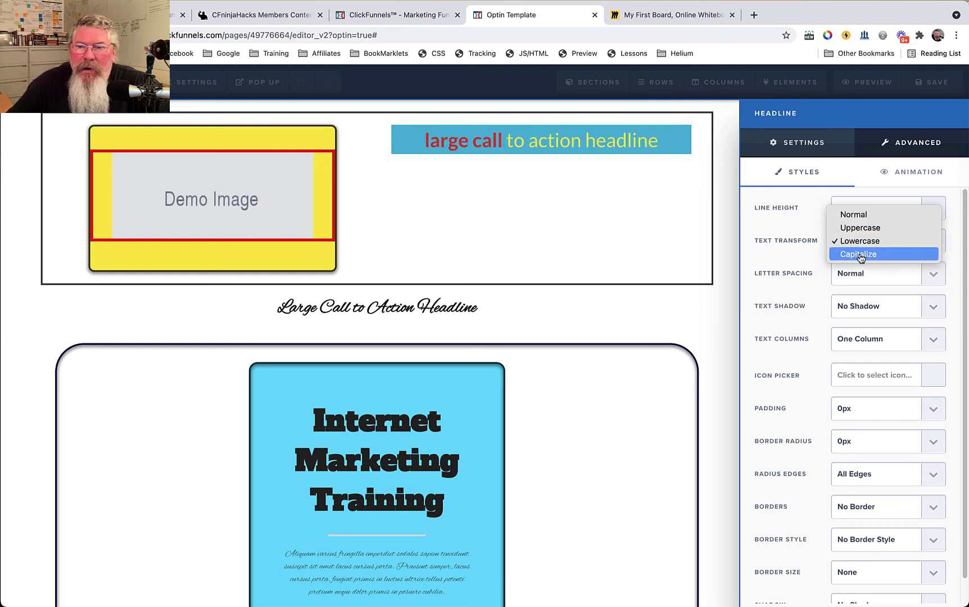
pyautogui.click(860, 255)
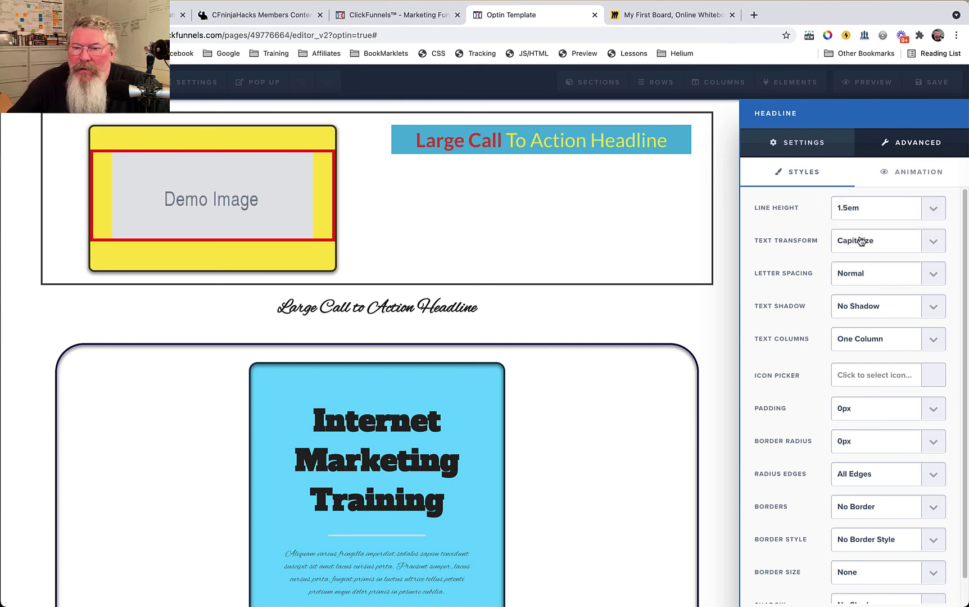
# - Try -1px and 3px letter spacing on the headline, and return the spacing to Normal
pyautogui.click(859, 274)
pyautogui.click(863, 327)
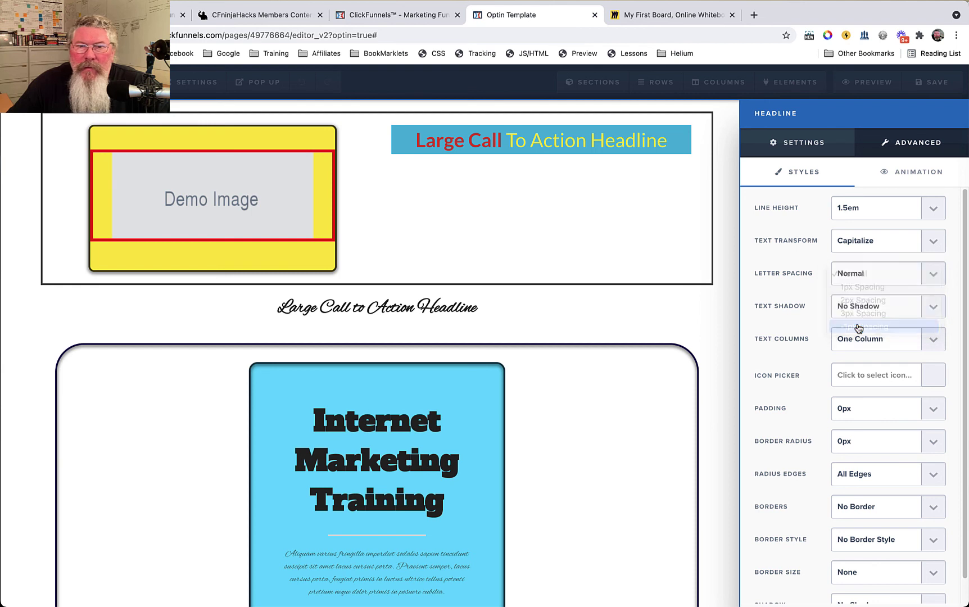
pyautogui.click(869, 278)
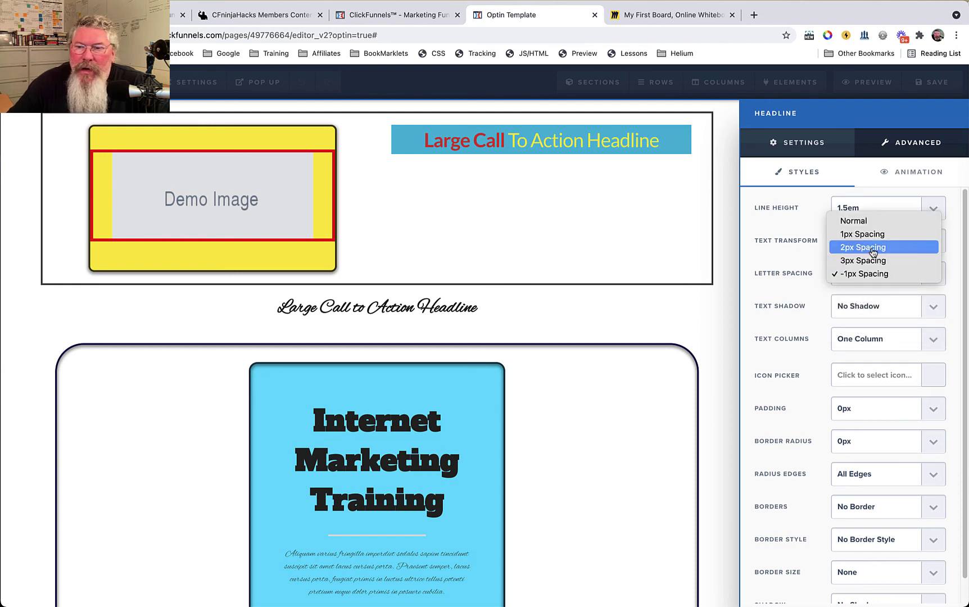
pyautogui.click(871, 262)
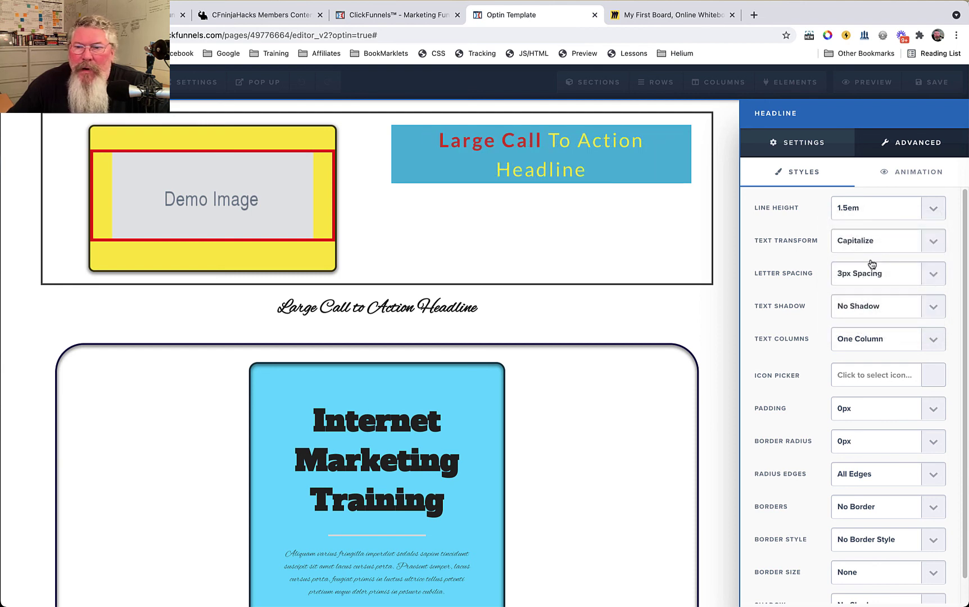
pyautogui.click(873, 275)
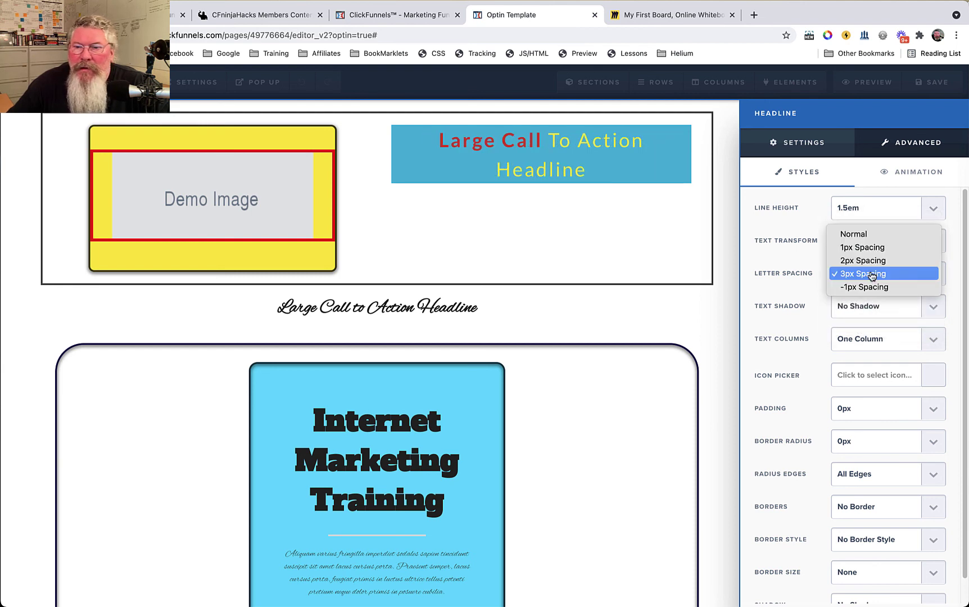
pyautogui.click(864, 236)
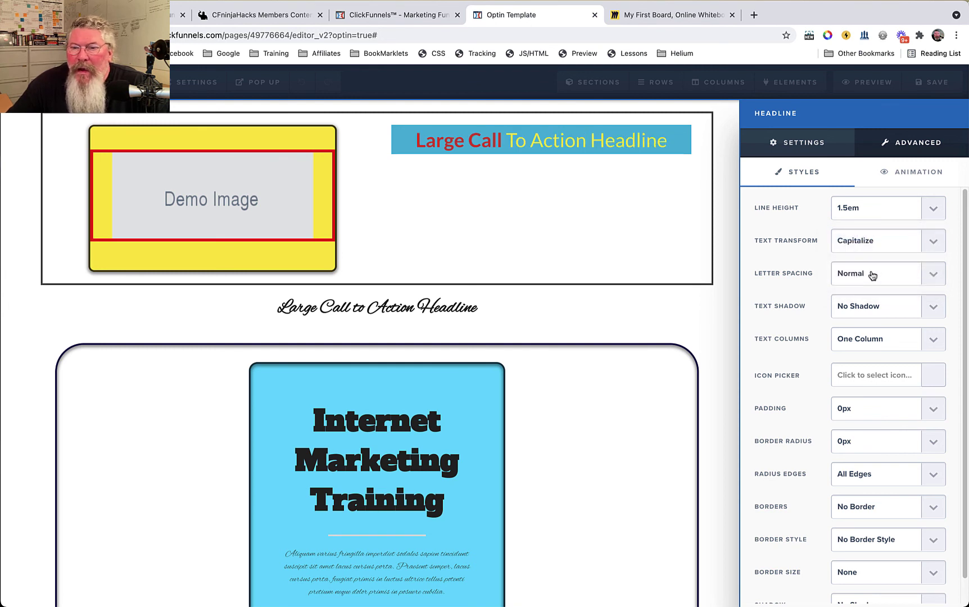
# - Try the lighter text shadows on the headline, and settle on Strong Shadow
pyautogui.click(871, 311)
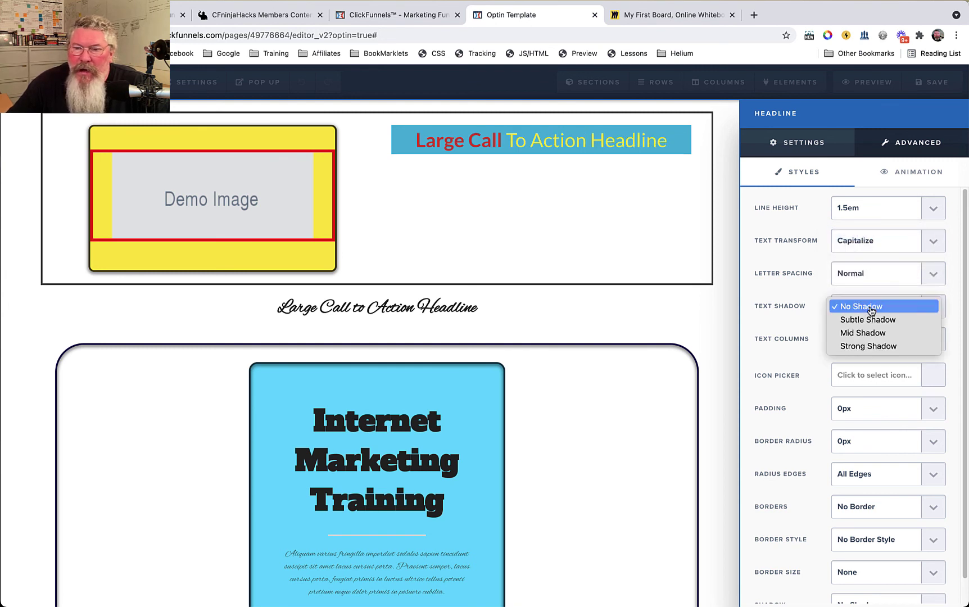
pyautogui.click(870, 319)
pyautogui.click(870, 309)
pyautogui.click(869, 319)
pyautogui.click(871, 311)
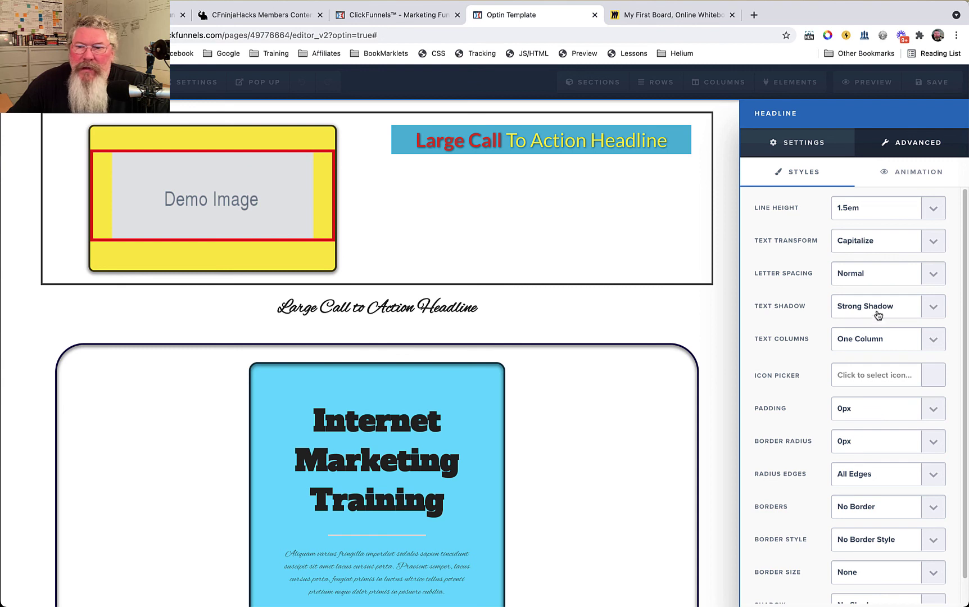
# - Try two, three and four text columns on the headline, and return it to One Column
pyautogui.click(859, 338)
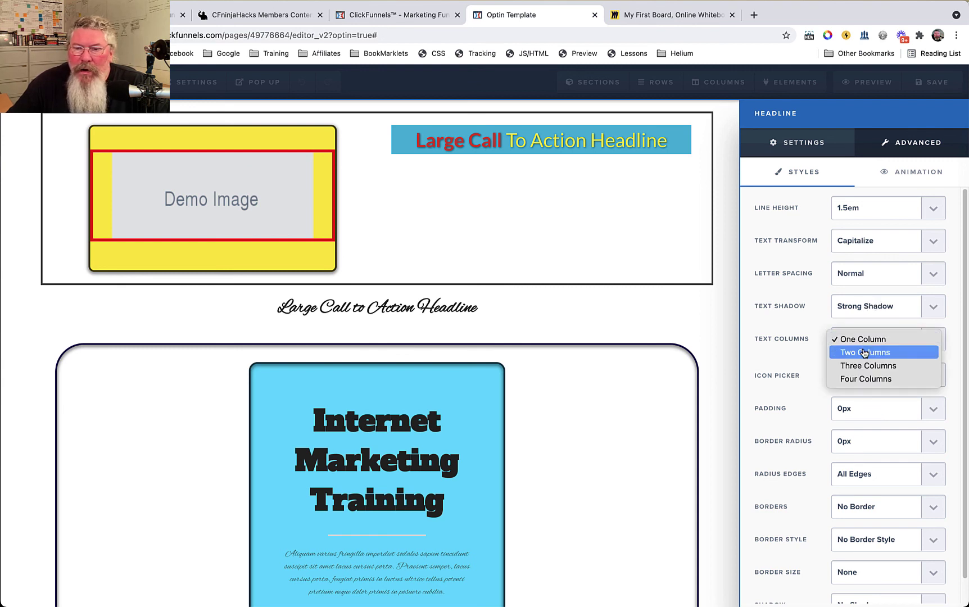
pyautogui.click(864, 352)
pyautogui.click(864, 353)
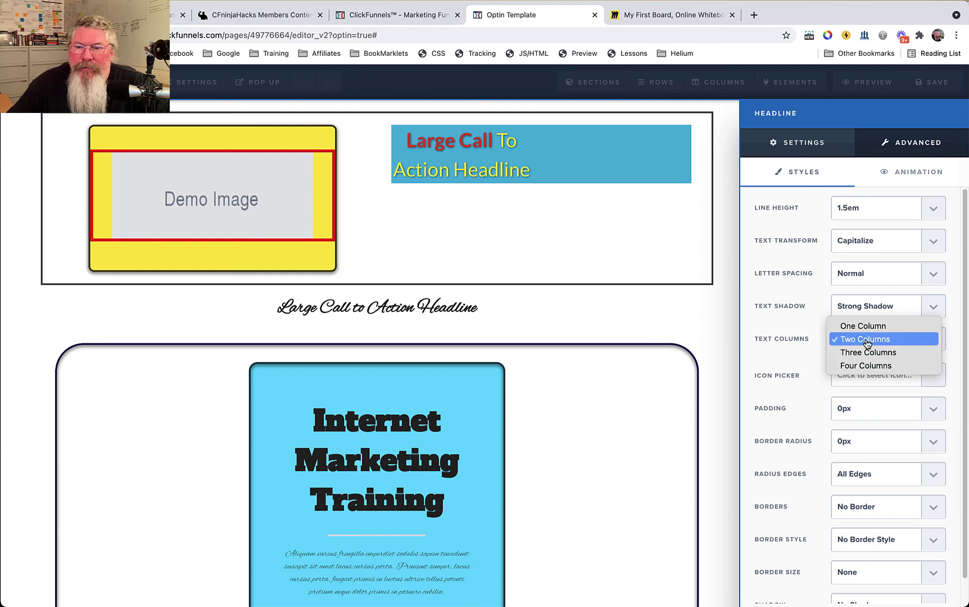
pyautogui.click(867, 352)
pyautogui.click(866, 350)
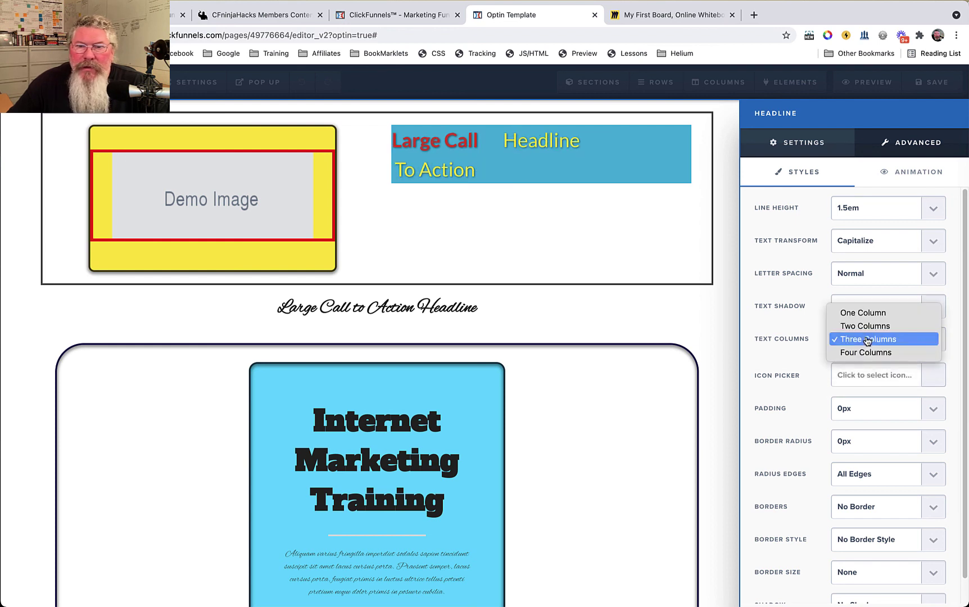
pyautogui.click(869, 356)
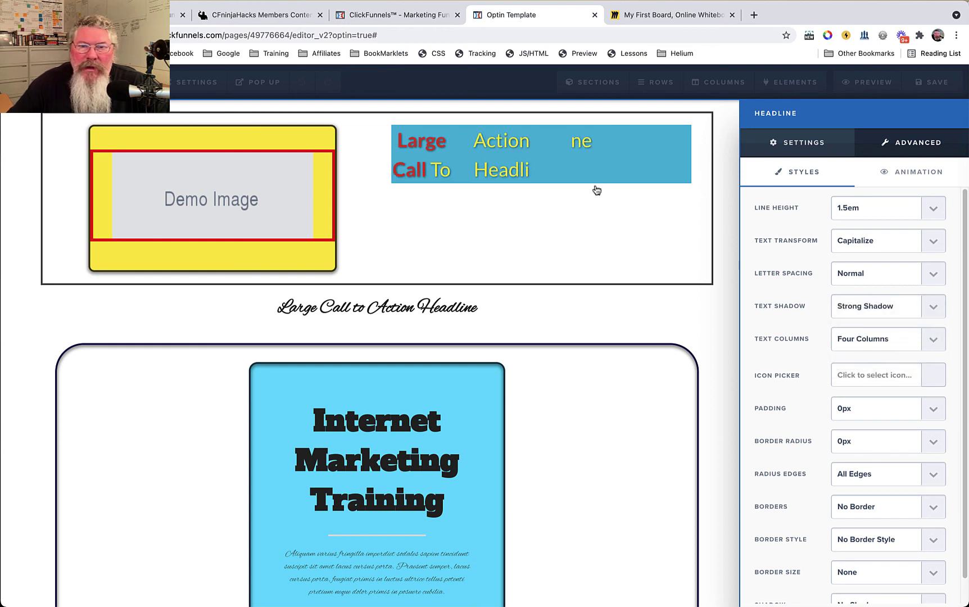
pyautogui.click(861, 339)
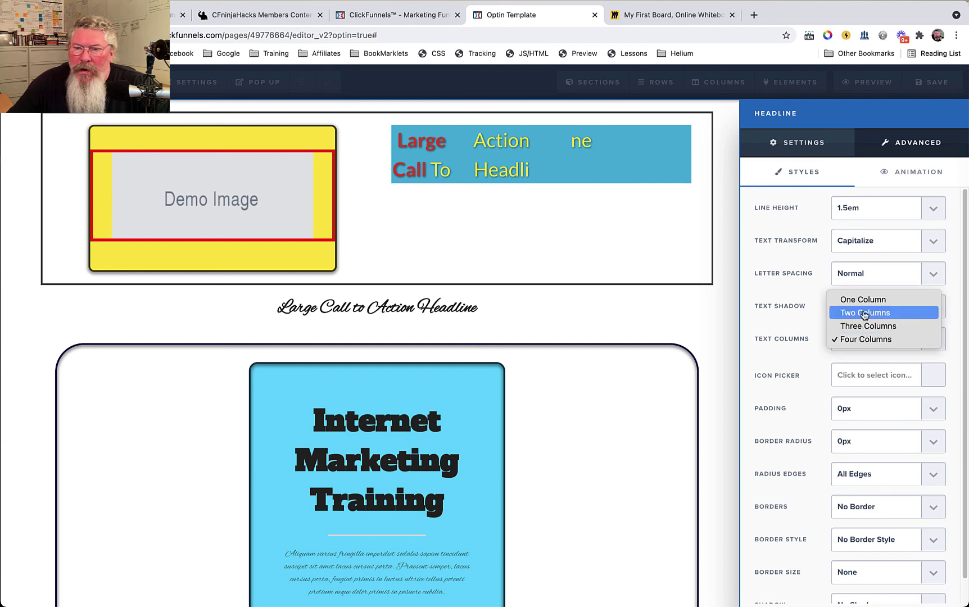
pyautogui.click(861, 299)
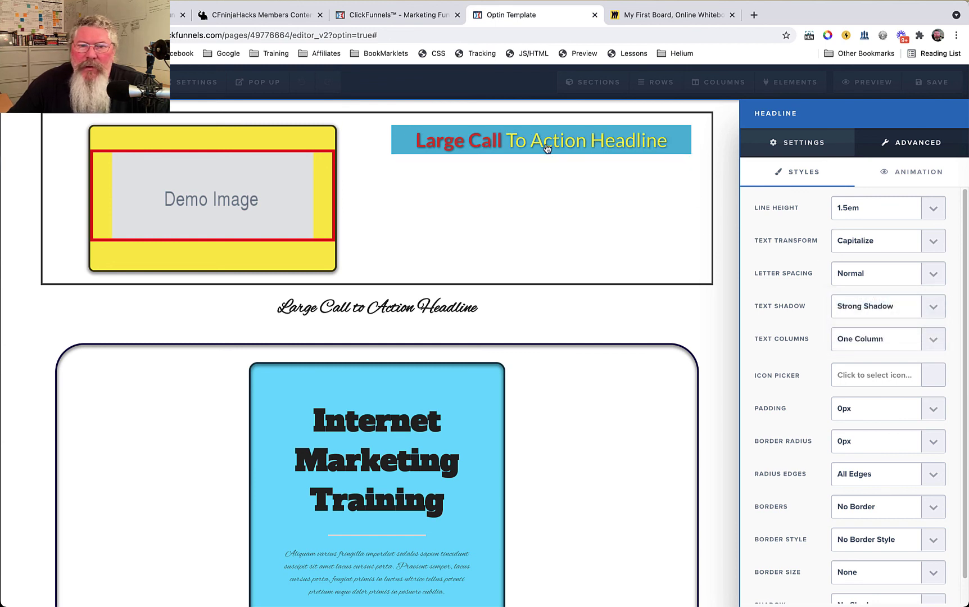
# - Add three more copies of the headline's line of text below it, and widen the headline's column at the demo image's expense
pyautogui.click(669, 145)
pyautogui.click(773, 142)
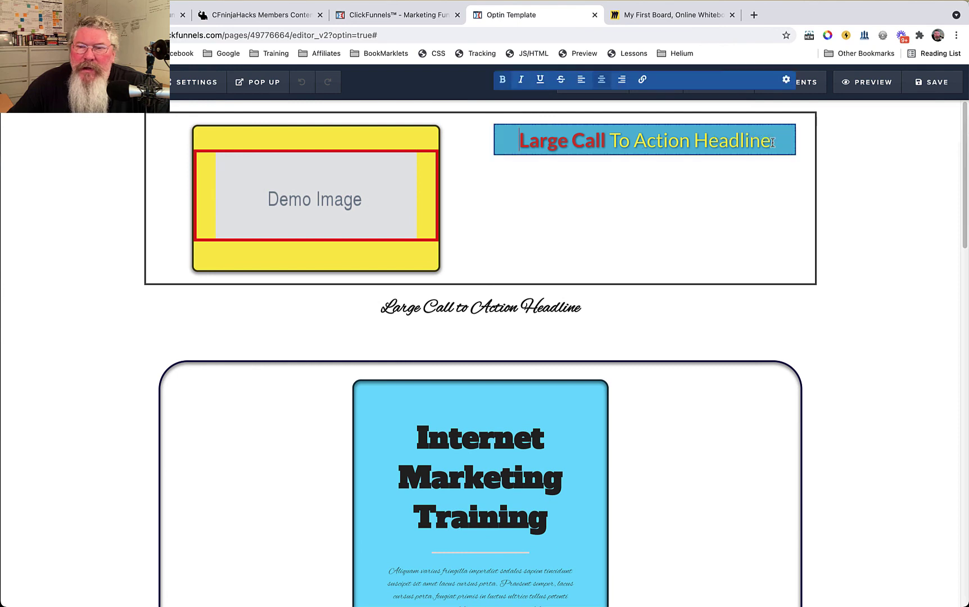
pyautogui.tripleClick(747, 140)
pyautogui.hotkey('ctrl', 'c')
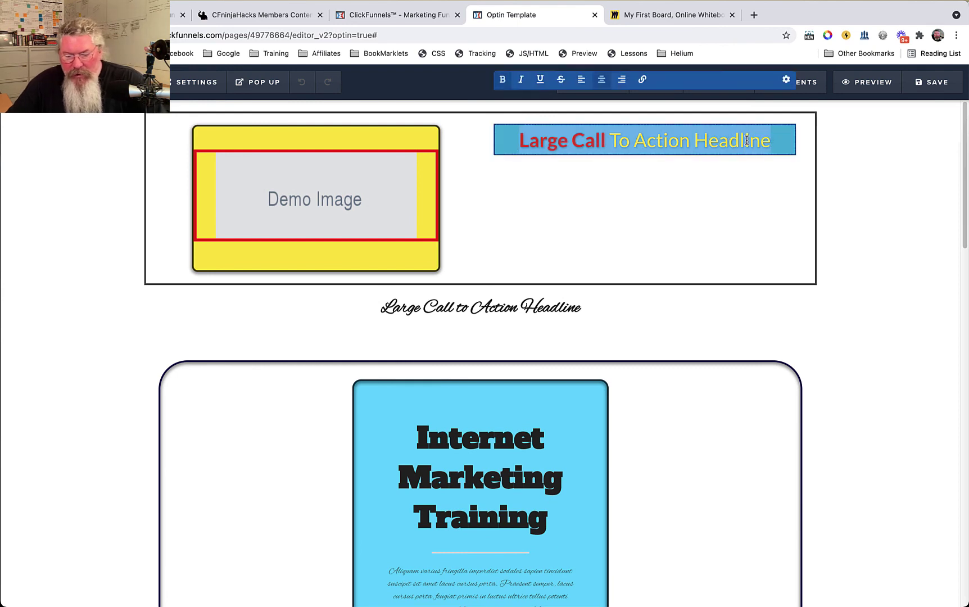
pyautogui.click(771, 140)
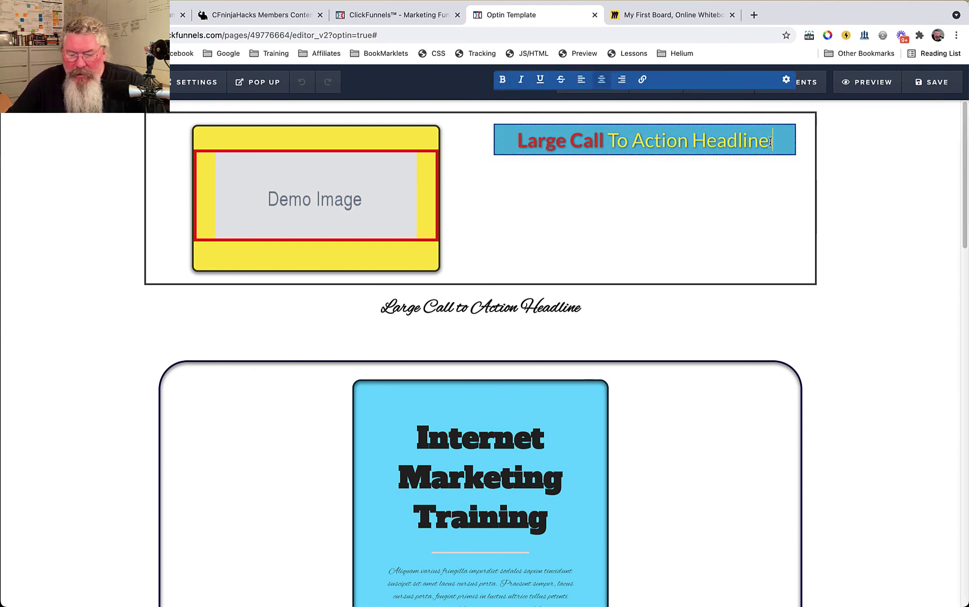
pyautogui.press('Return')
pyautogui.hotkey('ctrl', 'v')
pyautogui.press('Return')
pyautogui.hotkey('ctrl', 'v')
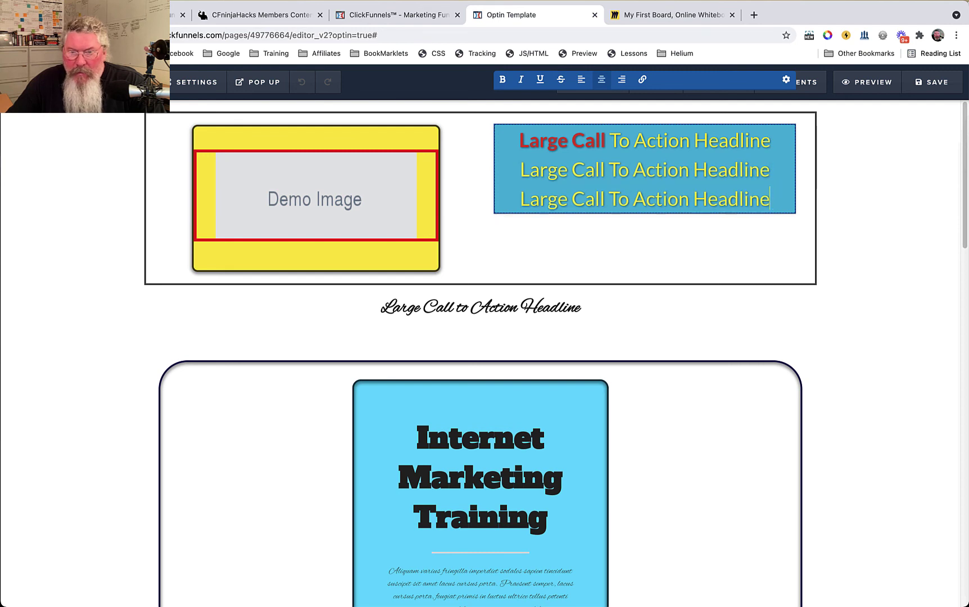
pyautogui.press('Return')
pyautogui.hotkey('ctrl', 'v')
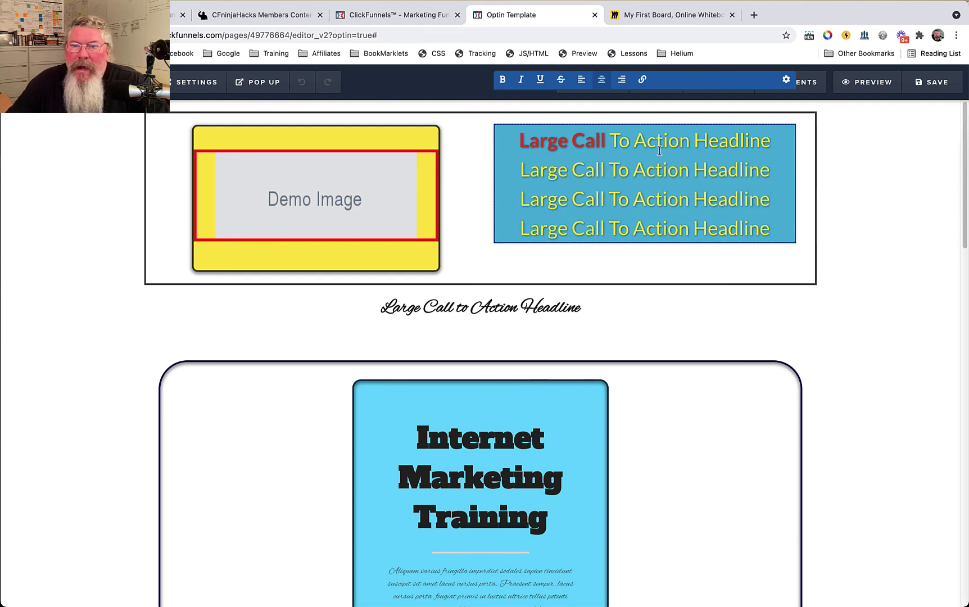
pyautogui.click(482, 215)
pyautogui.moveTo(481, 199); pyautogui.dragTo(413, 198)
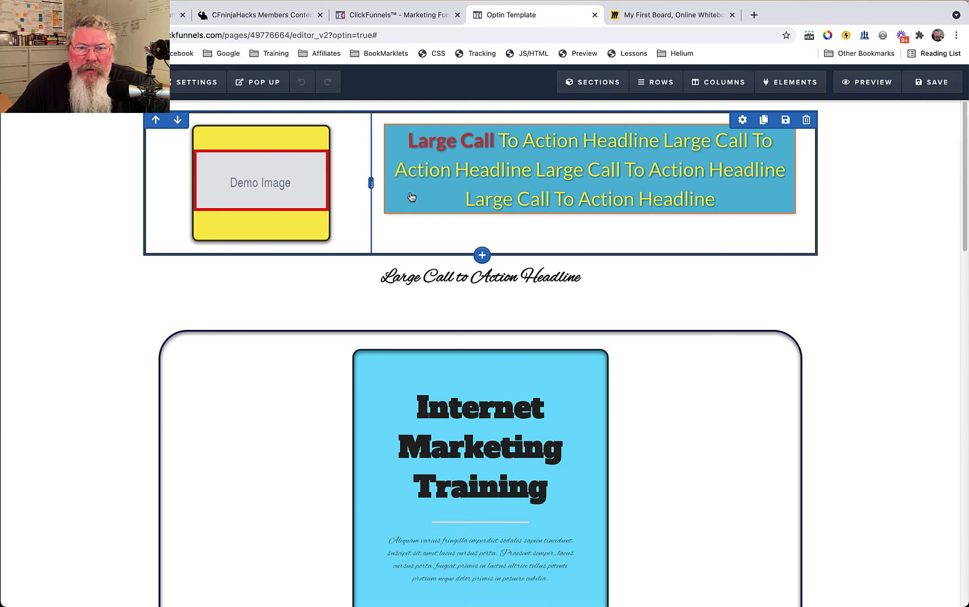
# - Lay out the lengthened headline text in Two Columns through its advanced styles
pyautogui.moveTo(752, 172)
pyautogui.click(745, 132)
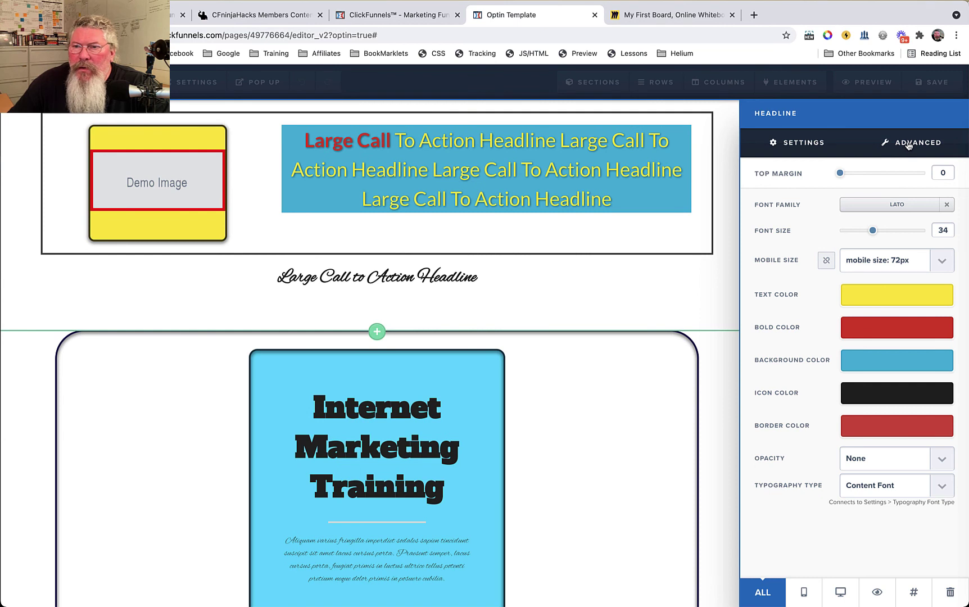
pyautogui.click(909, 145)
pyautogui.click(869, 340)
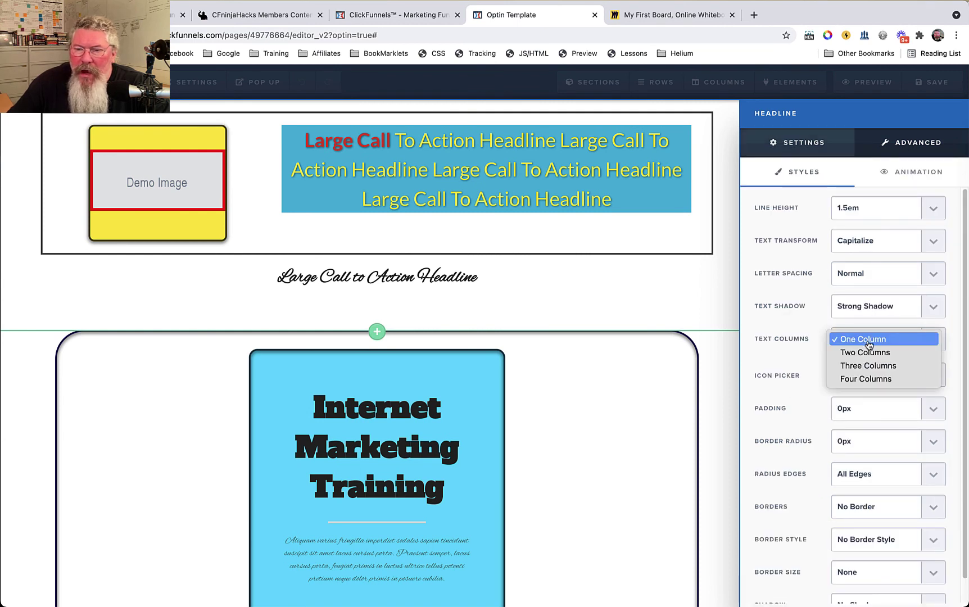
pyautogui.click(869, 352)
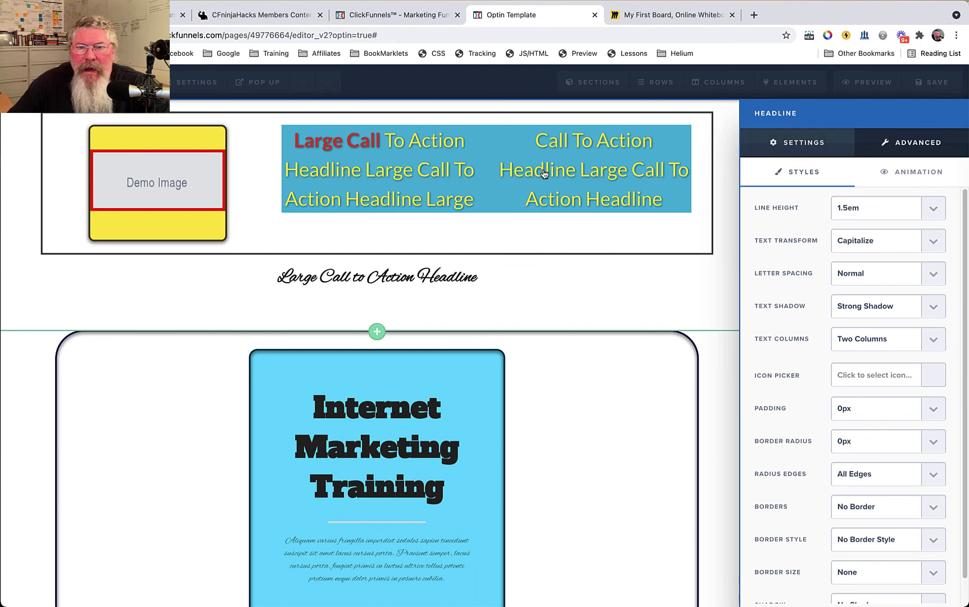
# - Align the headline text beside the demo image to the left
pyautogui.click(546, 172)
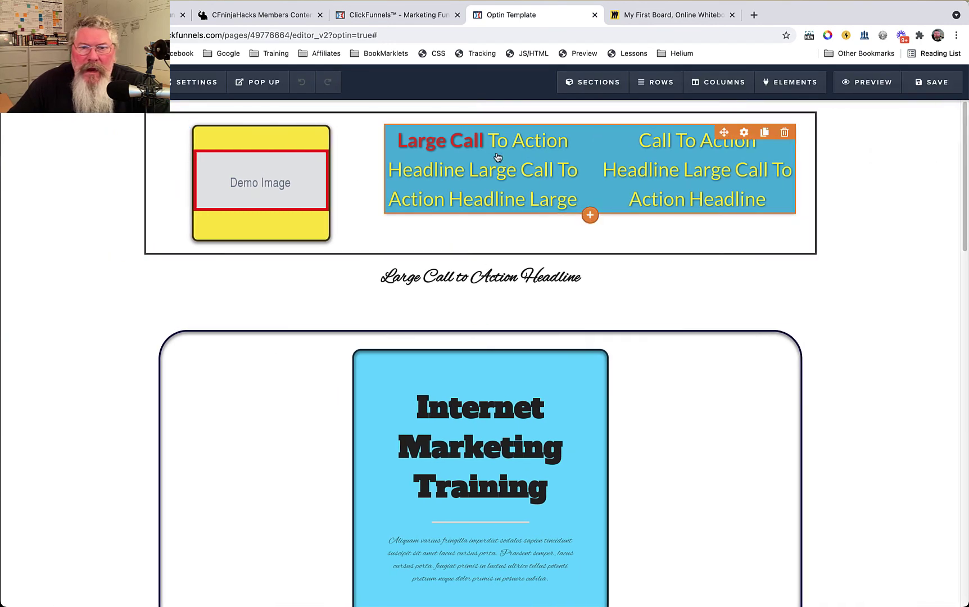
pyautogui.click(498, 156)
pyautogui.click(472, 80)
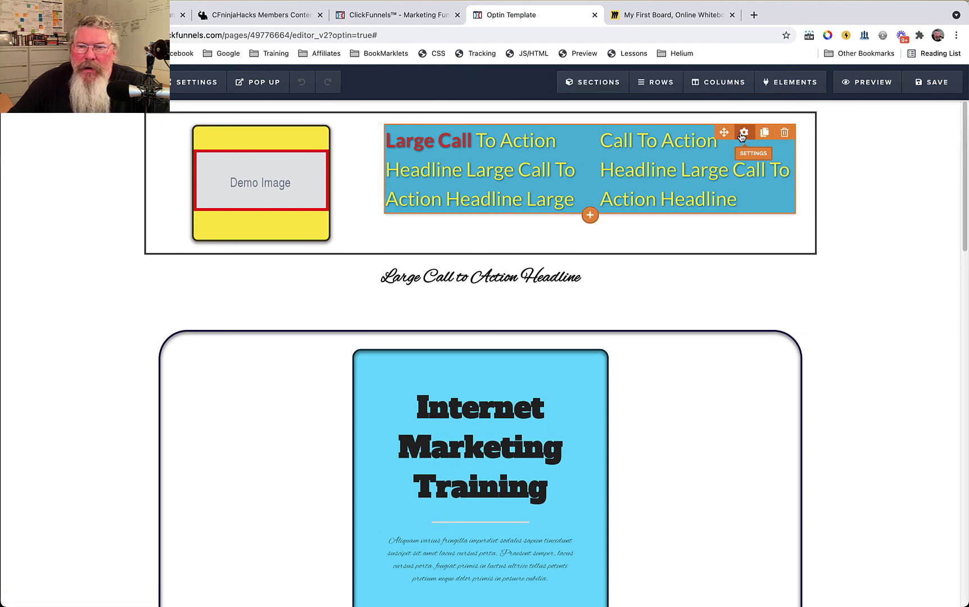
# - Try Three Columns on the left-aligned headline, and set its text columns back to One Column
pyautogui.click(741, 138)
pyautogui.click(913, 146)
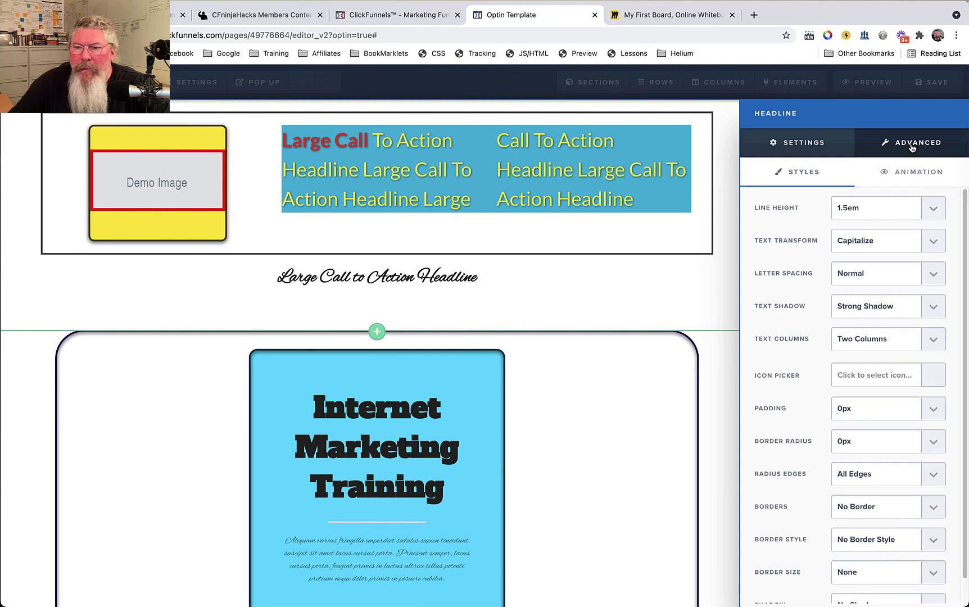
pyautogui.click(870, 336)
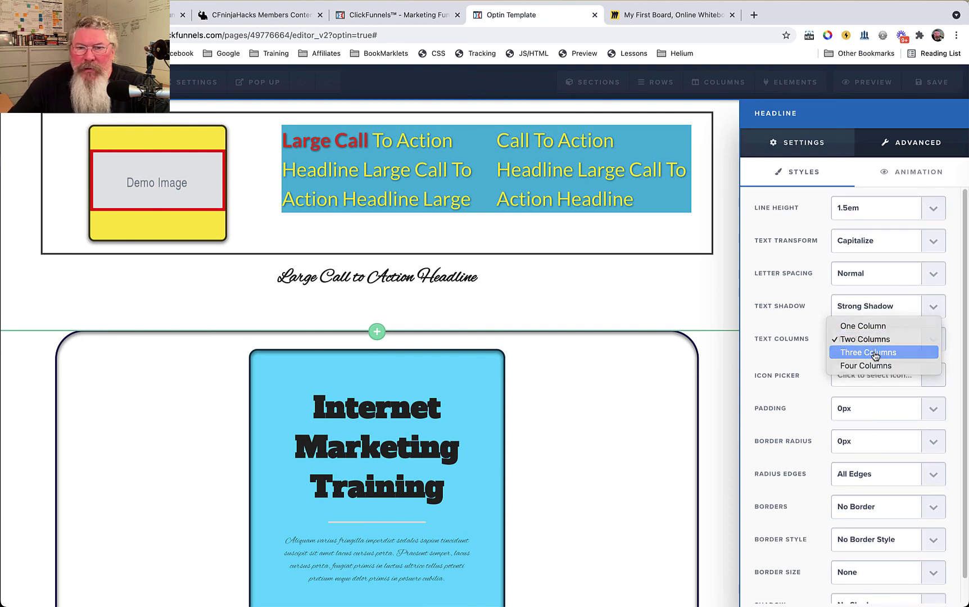
pyautogui.click(875, 354)
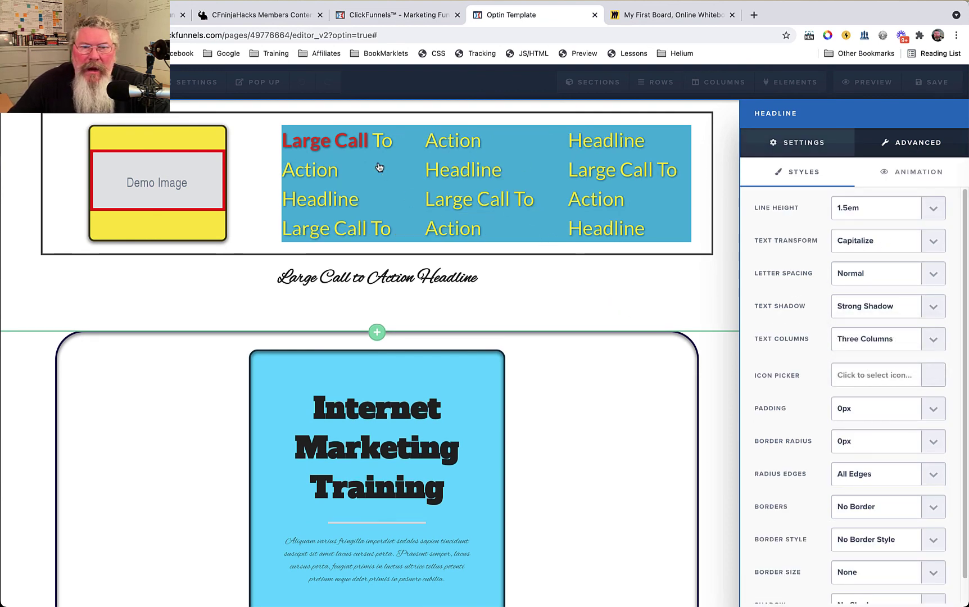
pyautogui.click(859, 347)
pyautogui.click(866, 316)
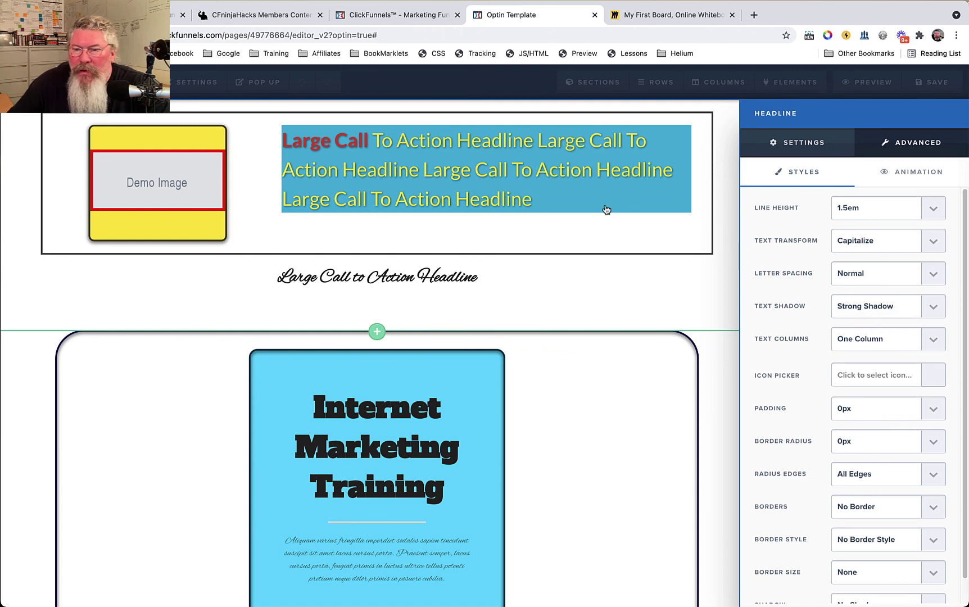
# - Filter the headline's icon picker for "arr" and place the double-up angle icon before the headline text
pyautogui.click(866, 374)
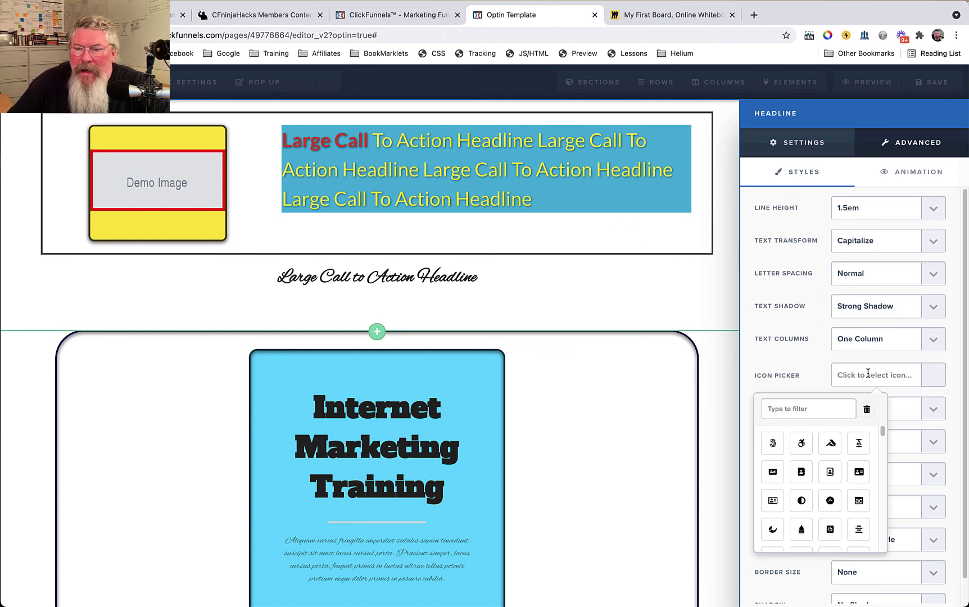
pyautogui.scroll(-5, 830, 477)
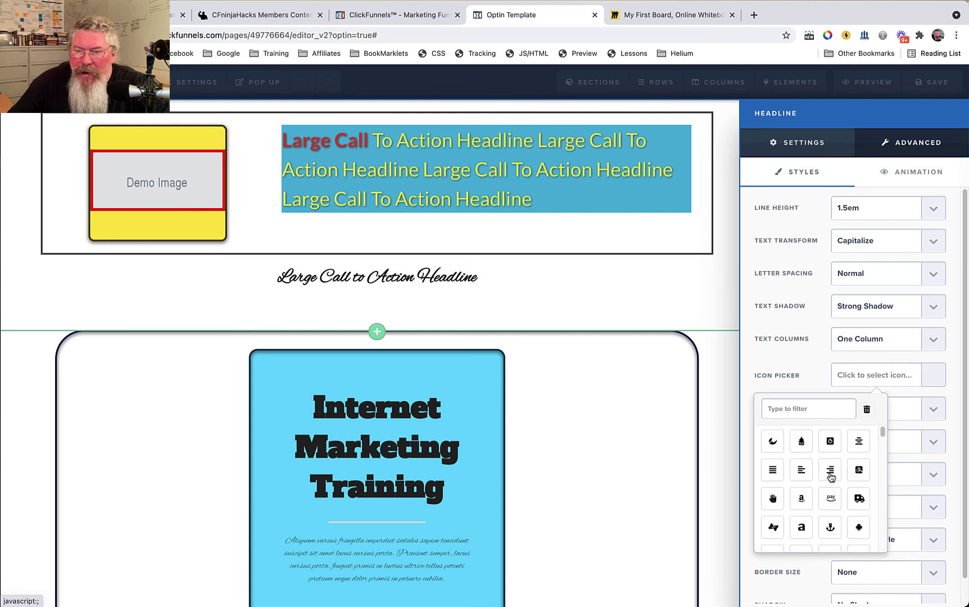
pyautogui.scroll(5, 831, 477)
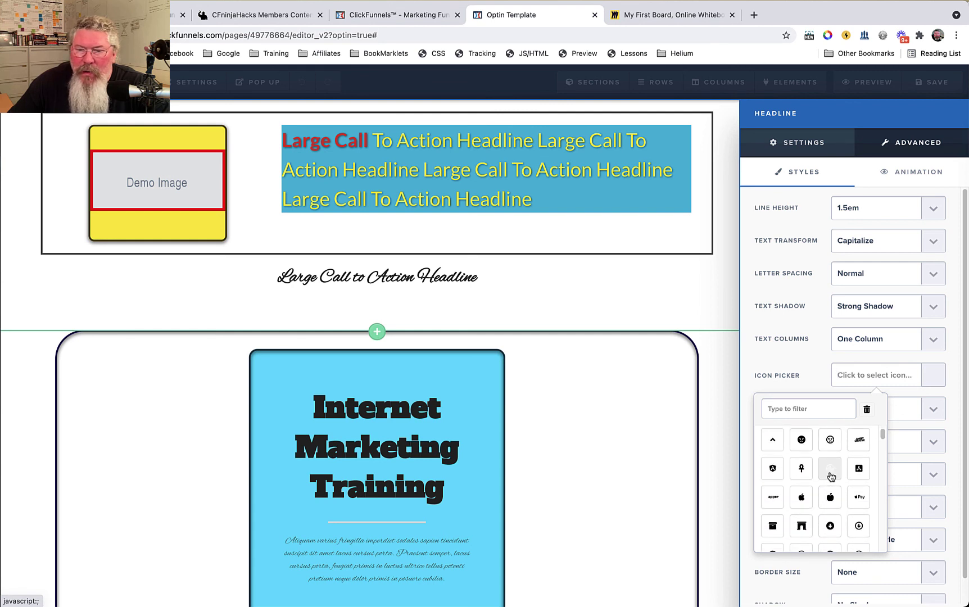
pyautogui.click(815, 409)
pyautogui.write('arr')
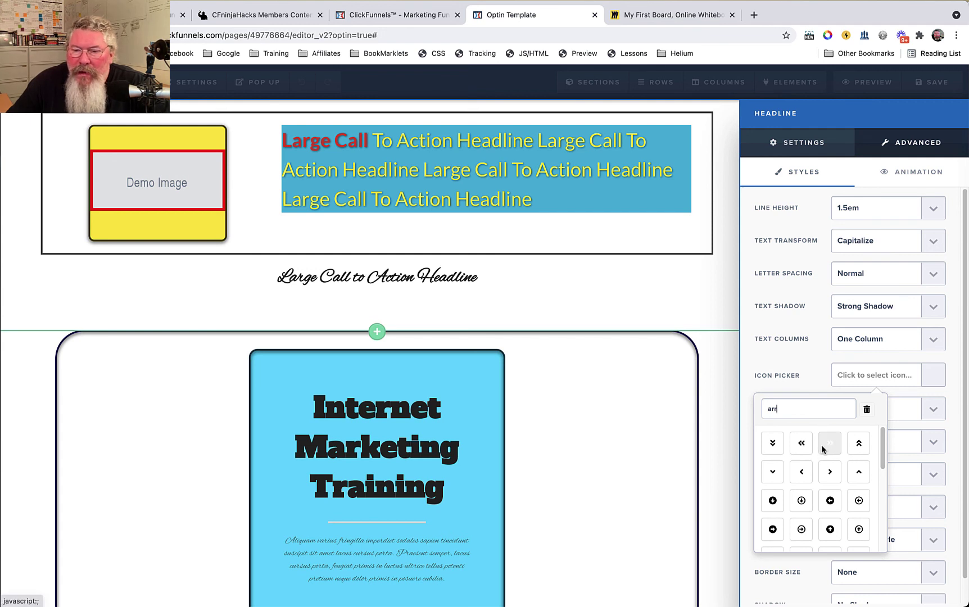
pyautogui.click(860, 447)
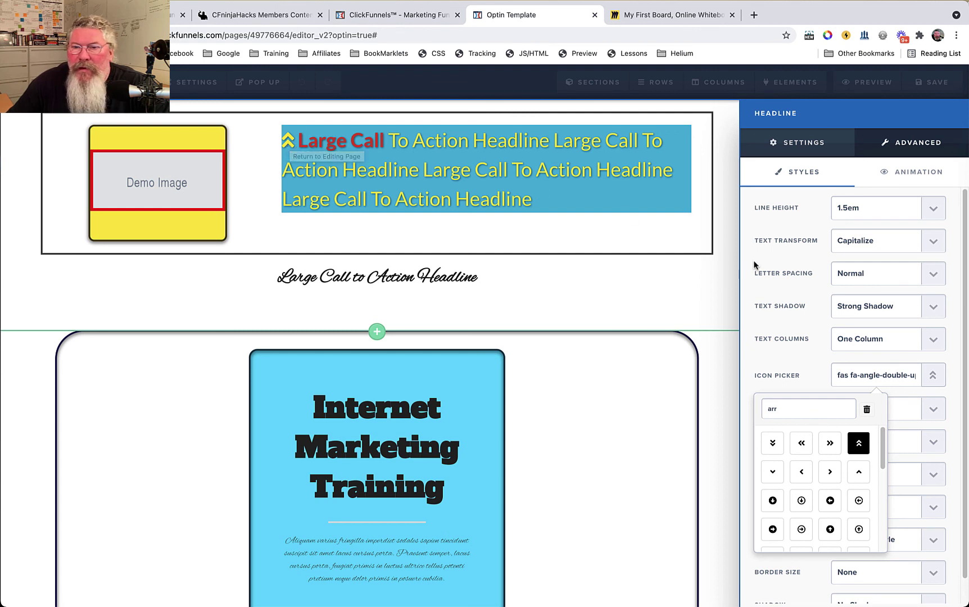
# - Try blue as the headline's icon color, and set it back to the near-black #2d2d2d
pyautogui.click(789, 145)
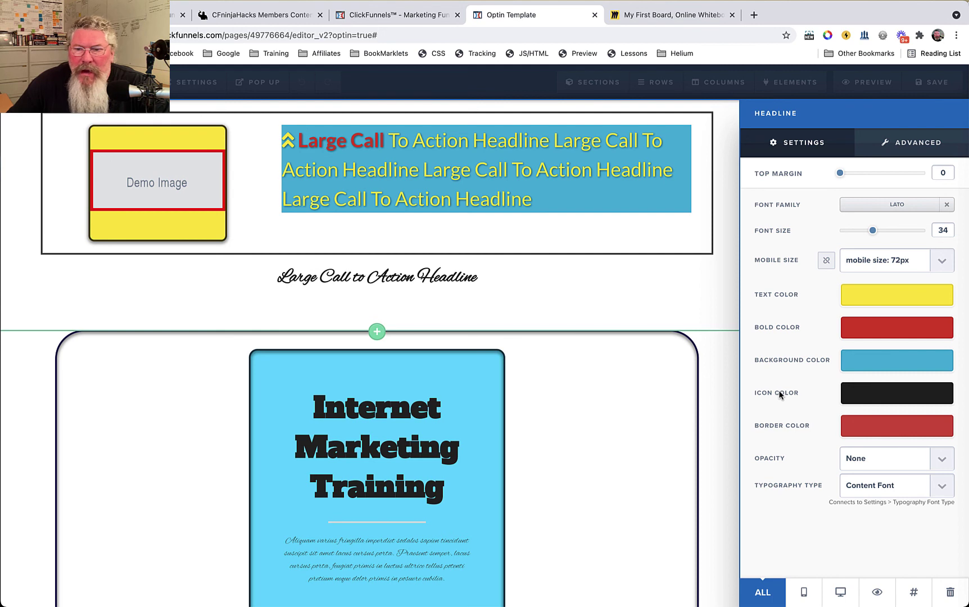
pyautogui.click(860, 398)
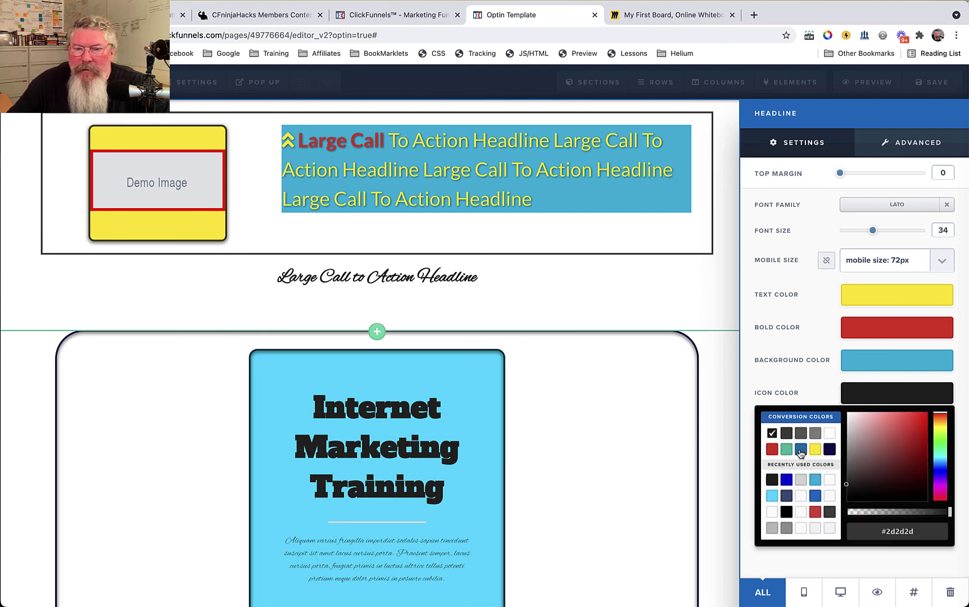
pyautogui.click(800, 449)
pyautogui.click(869, 398)
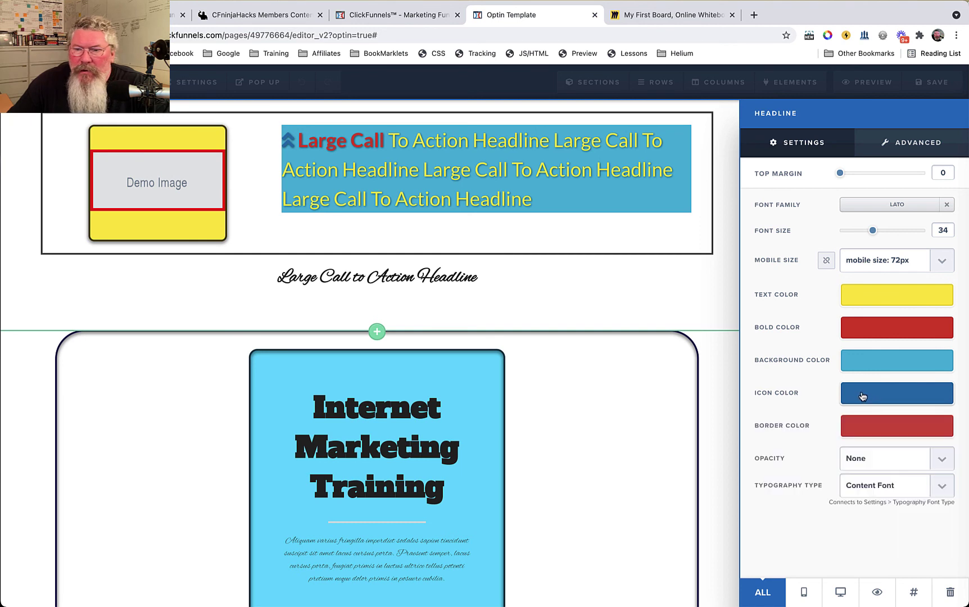
pyautogui.click(855, 398)
pyautogui.click(772, 432)
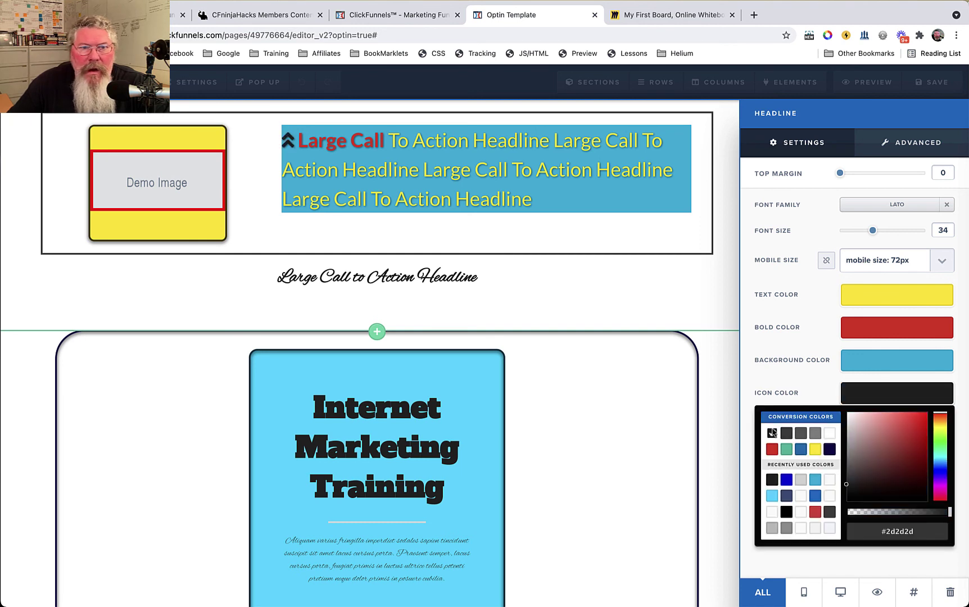
pyautogui.click(783, 360)
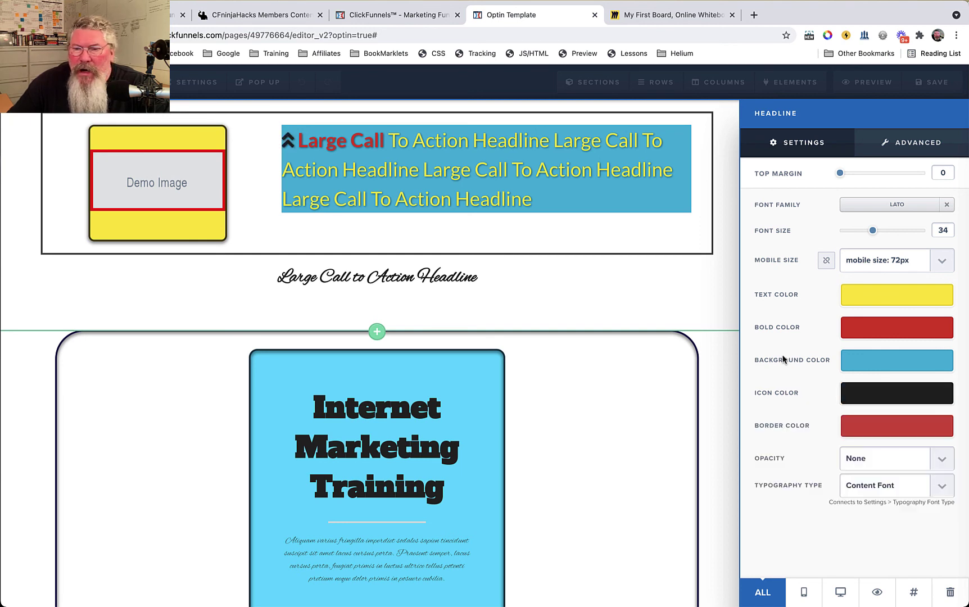
# - Set the headline's padding to 20px in its advanced styles
pyautogui.click(916, 144)
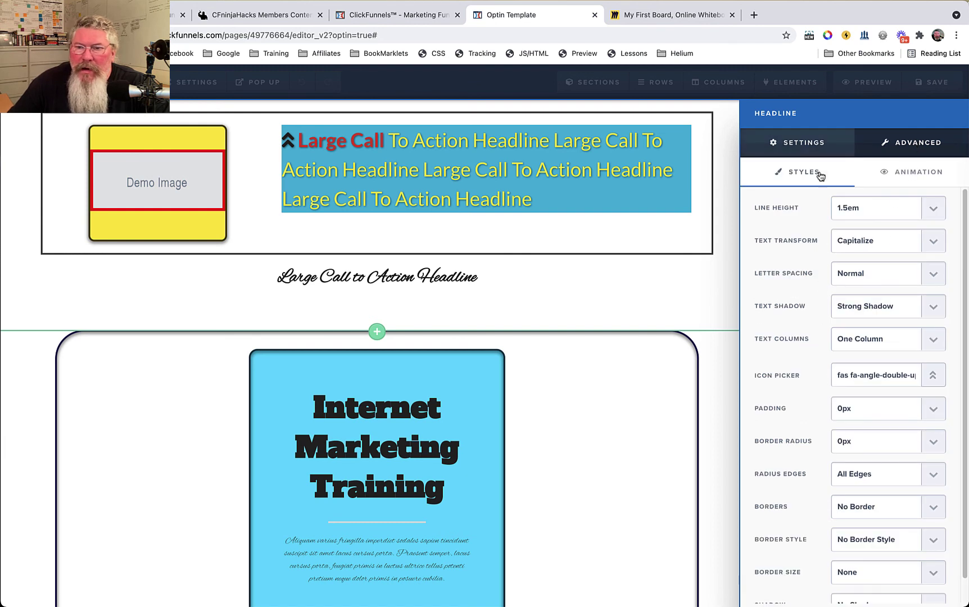
pyautogui.click(804, 143)
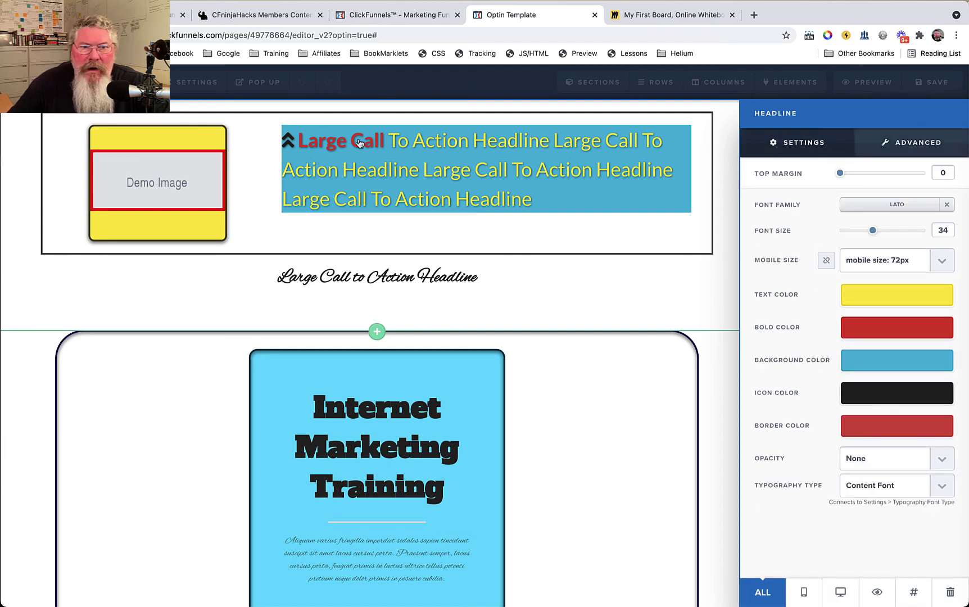
pyautogui.click(913, 143)
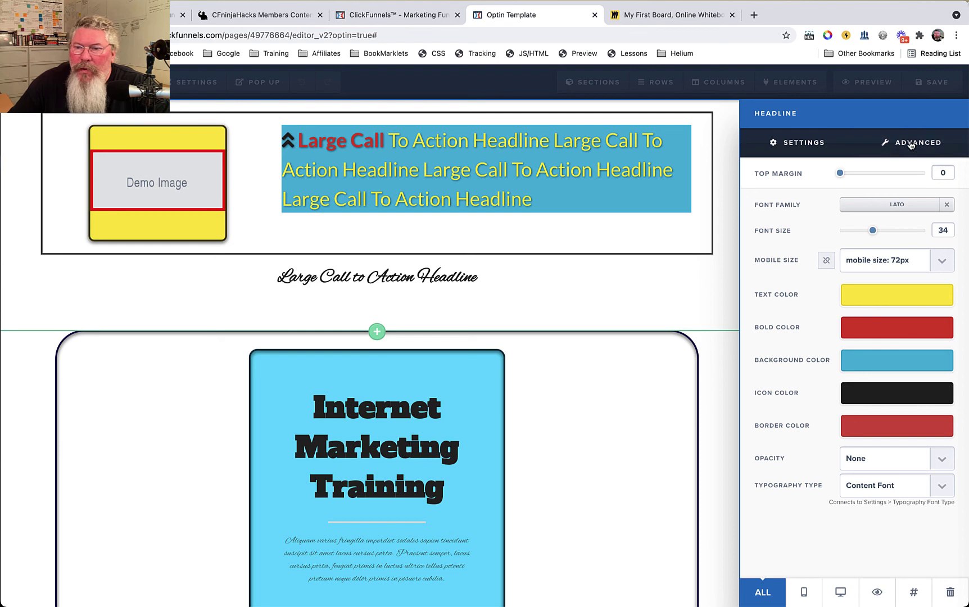
pyautogui.scroll(-1, 794, 368)
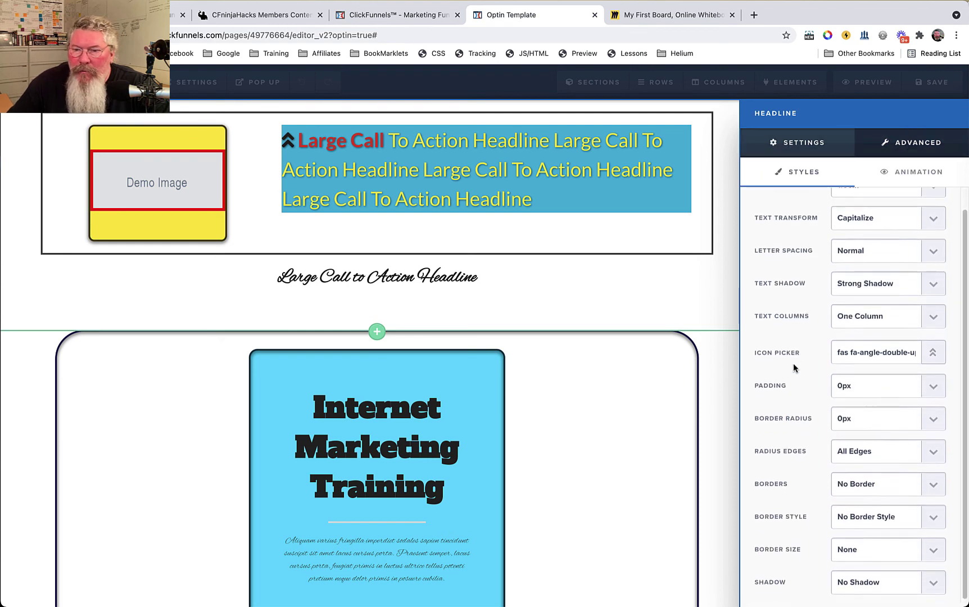
pyautogui.click(856, 384)
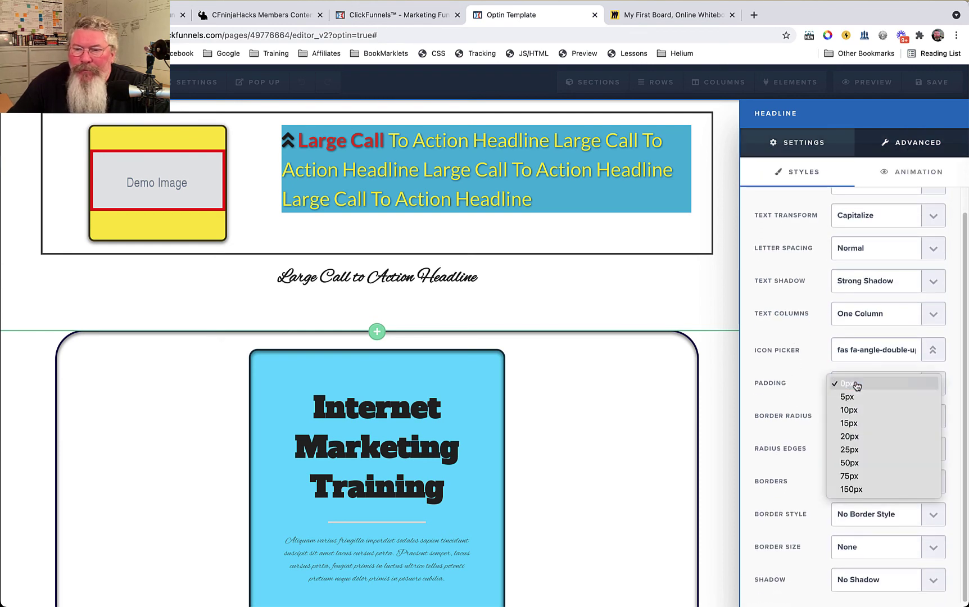
pyautogui.click(856, 437)
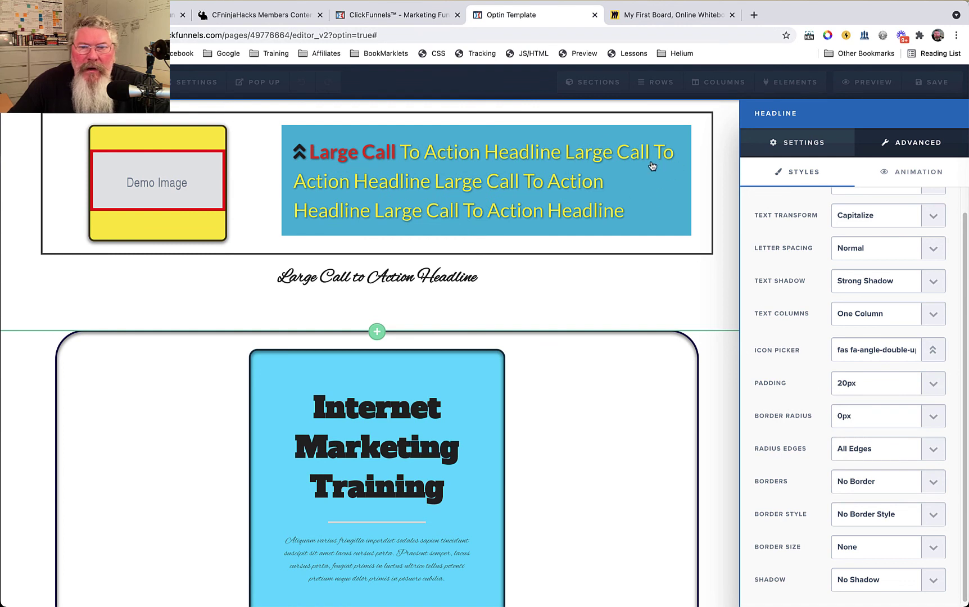
# - Set the headline's border radius to 15px, trying Bottom Only Edges before returning the radius edges to All Edges
pyautogui.click(860, 417)
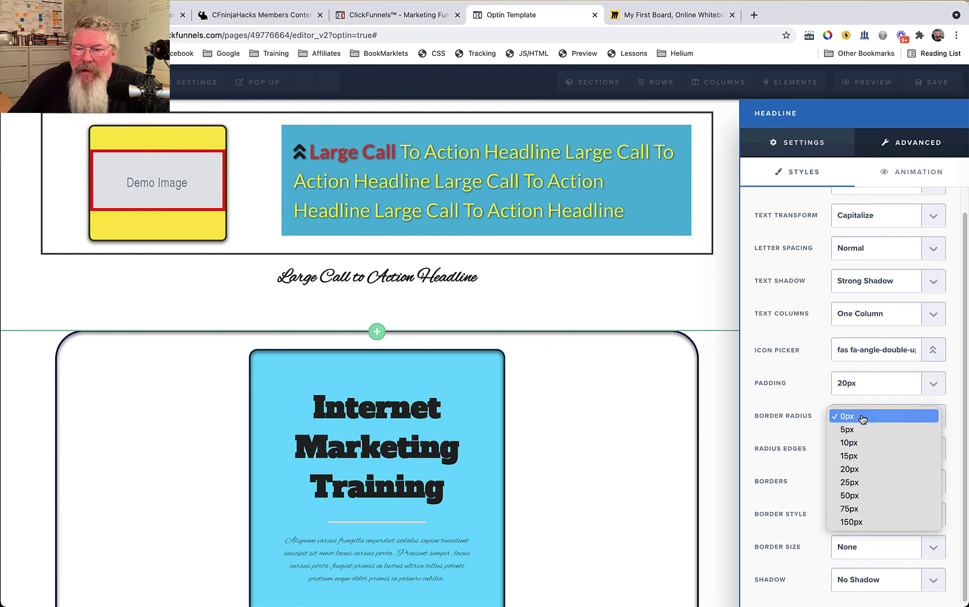
pyautogui.click(861, 460)
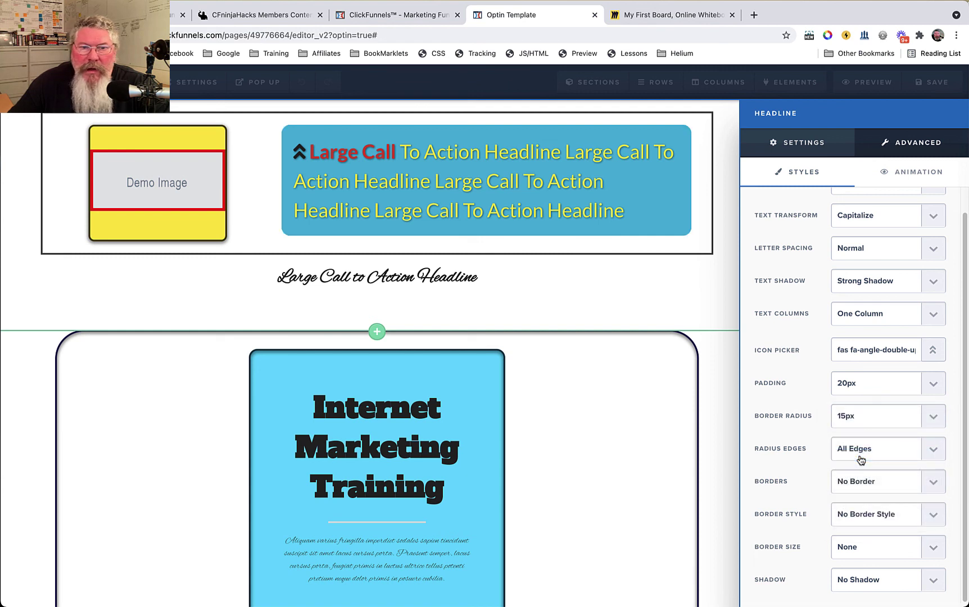
pyautogui.click(863, 449)
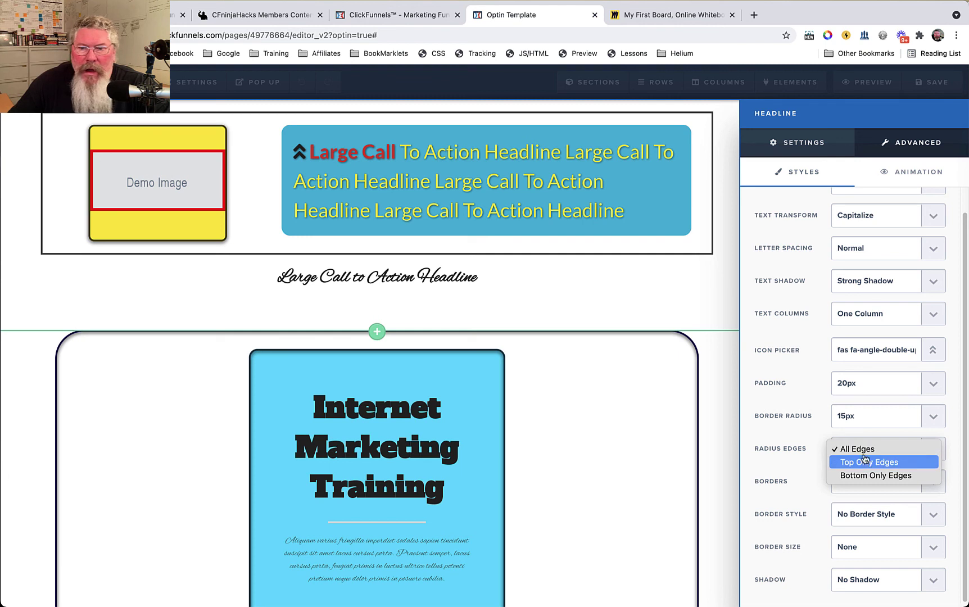
pyautogui.click(873, 476)
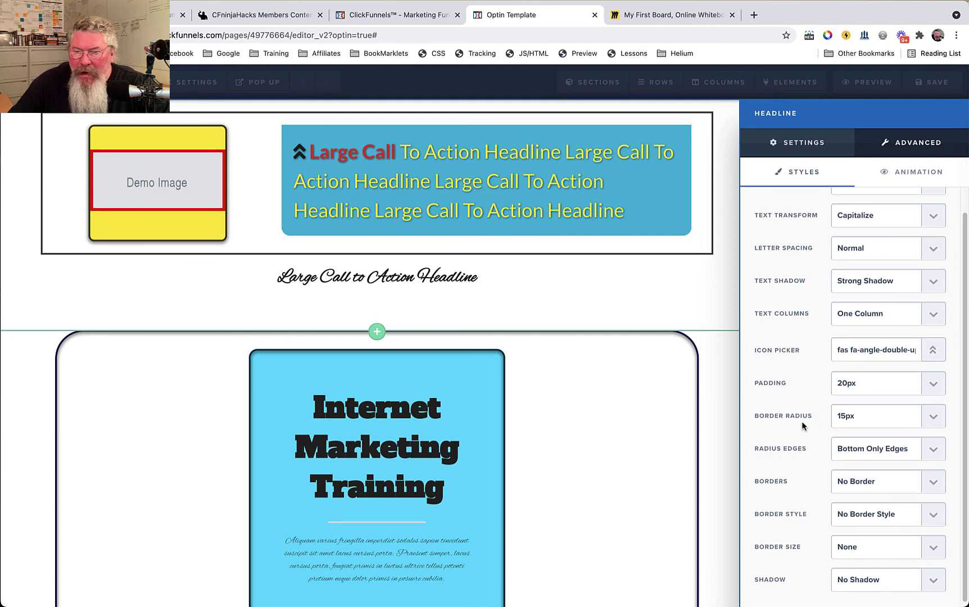
pyautogui.click(861, 448)
pyautogui.click(828, 427)
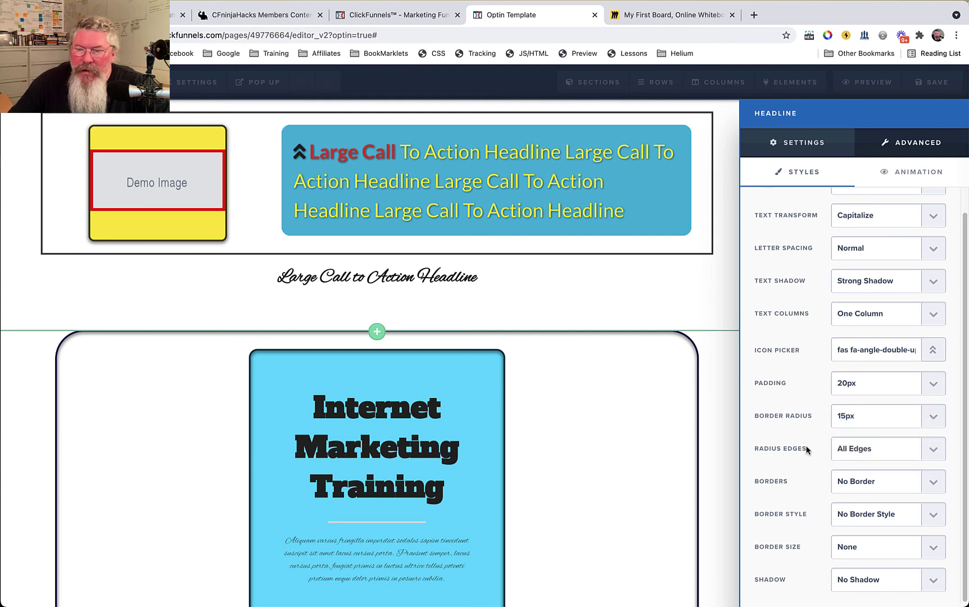
# - Give the headline a Full Border, trying the Solid and Dashed styles before choosing Dotted
pyautogui.click(855, 484)
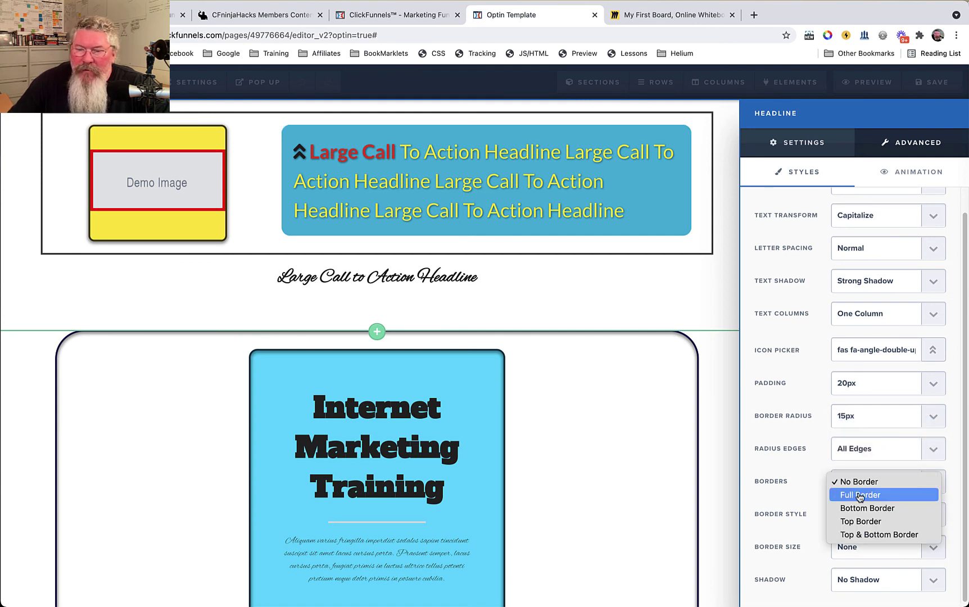
pyautogui.click(860, 494)
pyautogui.click(860, 516)
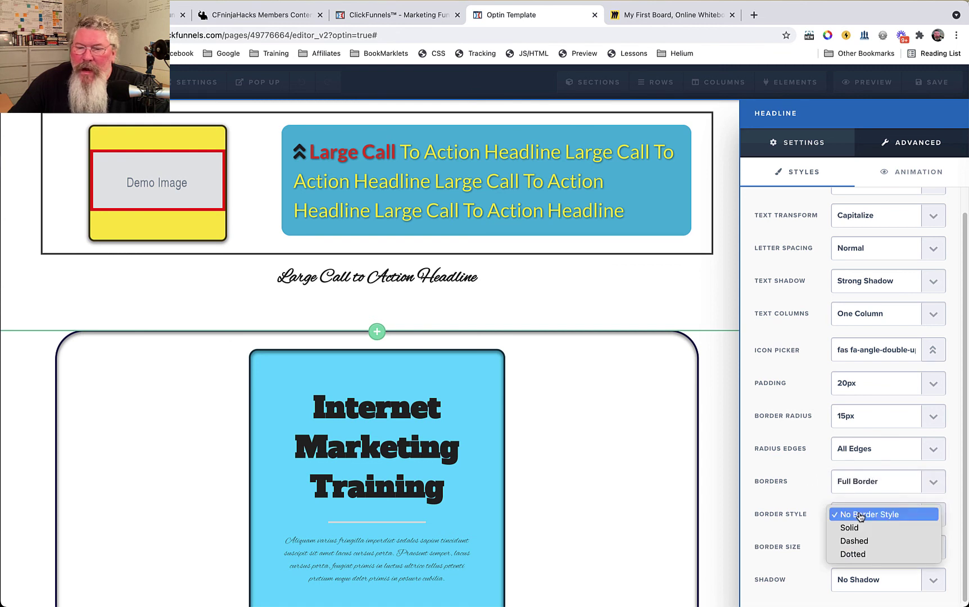
pyautogui.click(864, 529)
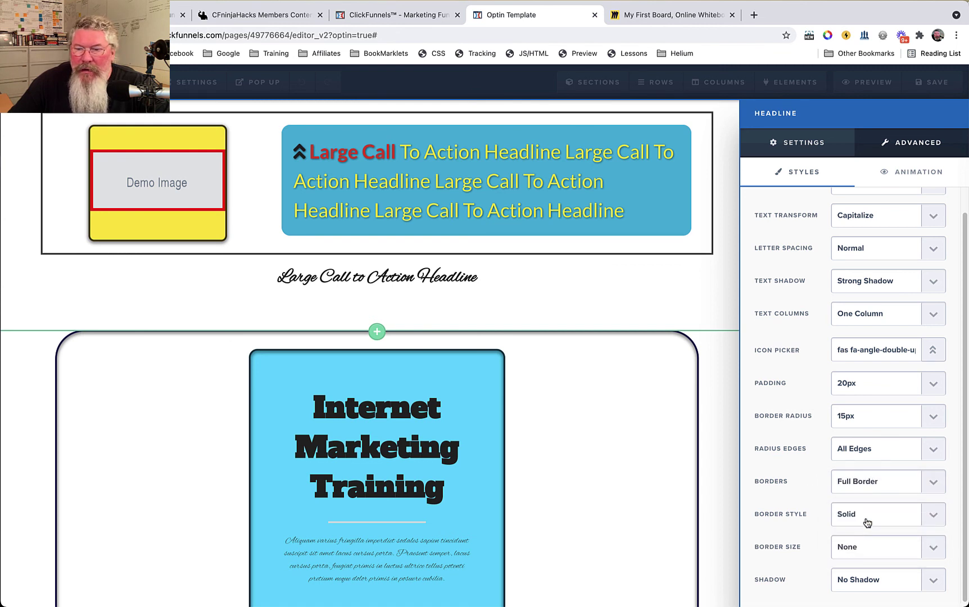
pyautogui.click(865, 516)
pyautogui.click(870, 529)
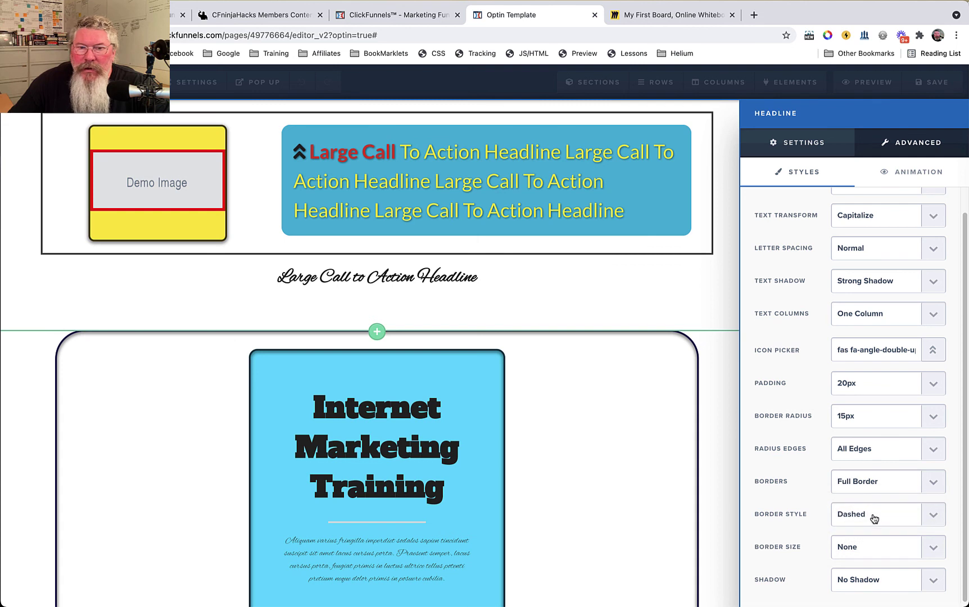
pyautogui.click(875, 518)
pyautogui.click(876, 530)
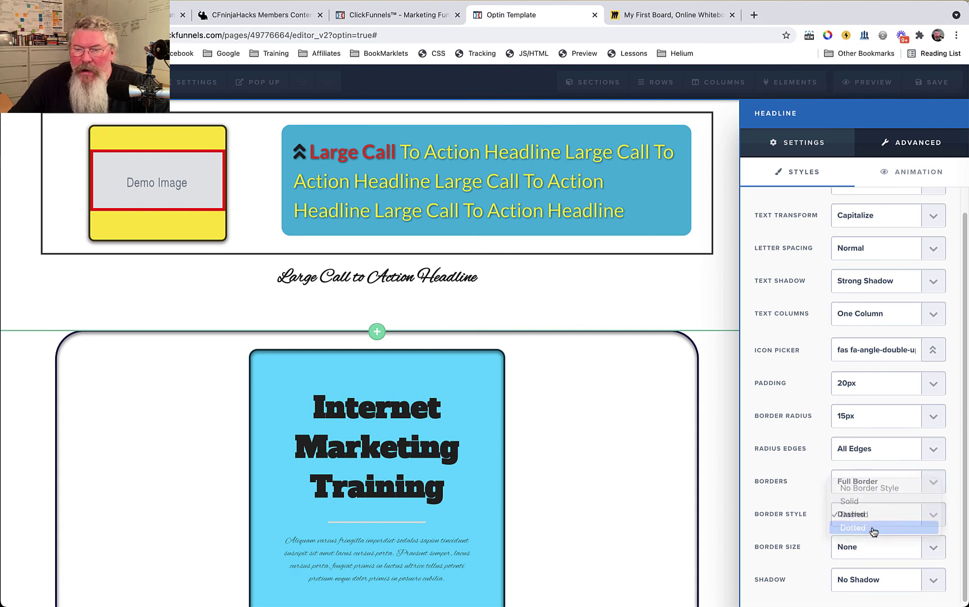
# - Try a 3px size on the headline's dotted border, and enlarge it to 10px
pyautogui.click(870, 544)
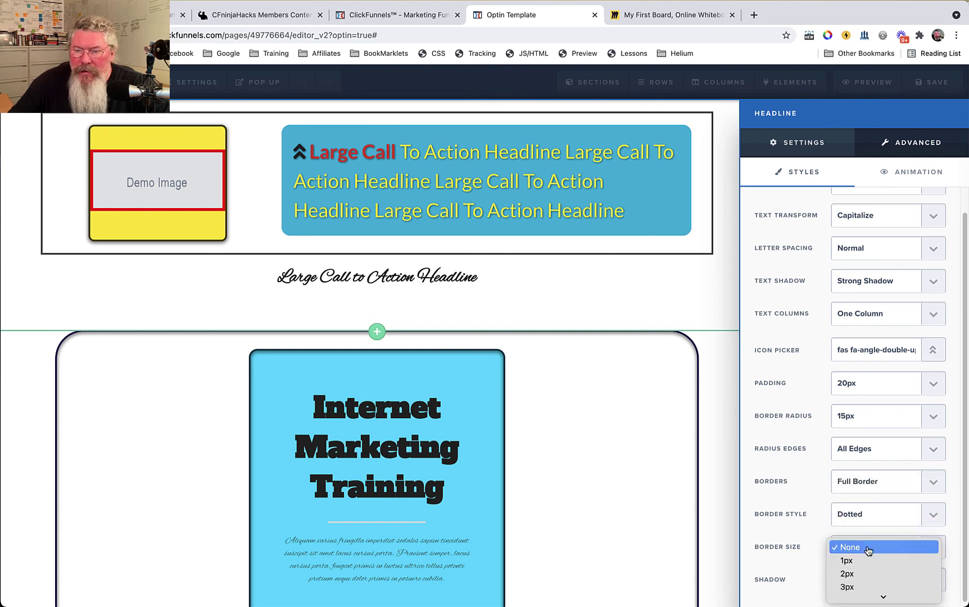
pyautogui.click(864, 586)
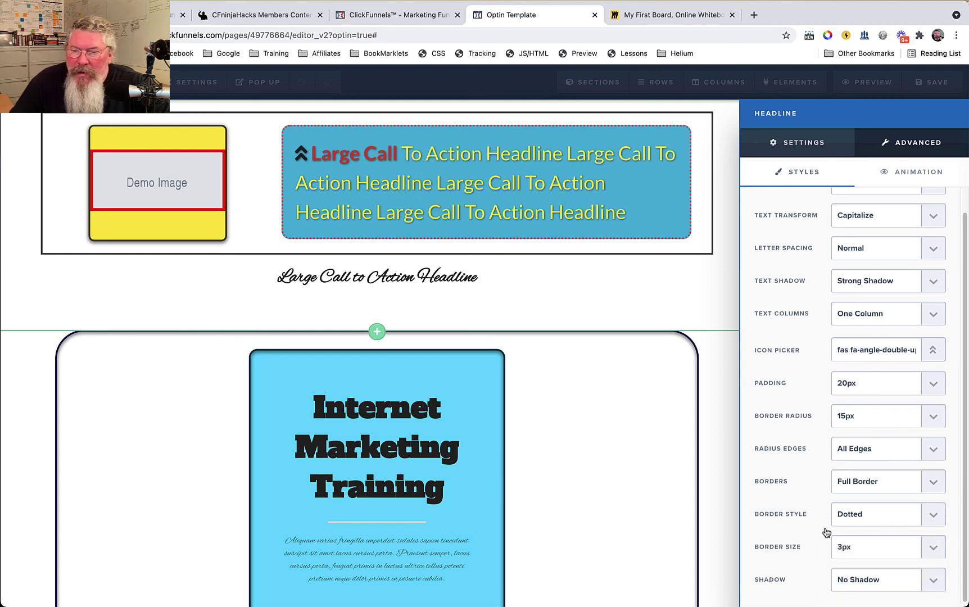
pyautogui.click(854, 547)
pyautogui.click(853, 574)
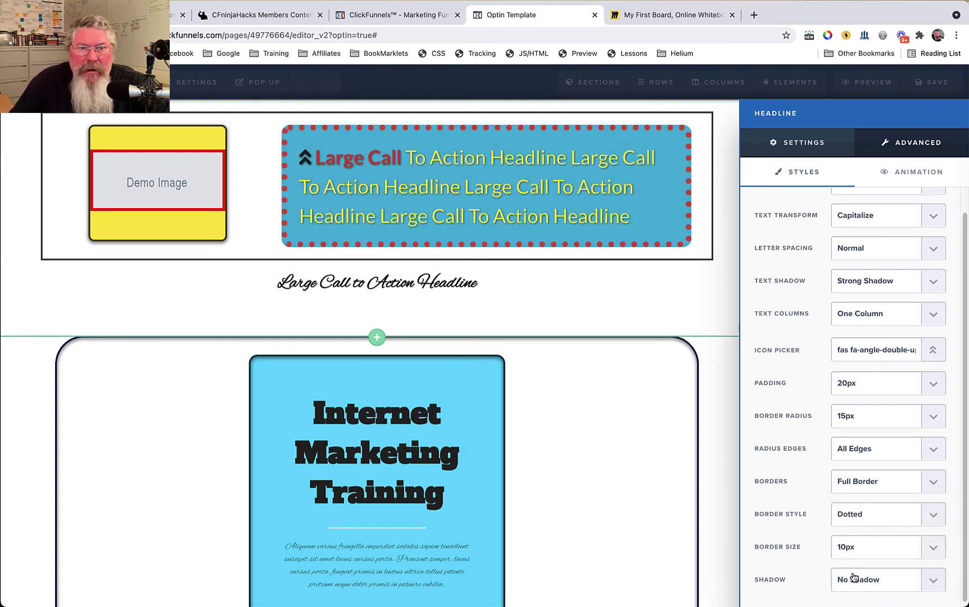
# - Try the Dashed style on the headline's 10px border, and switch the border style to Solid
pyautogui.click(862, 520)
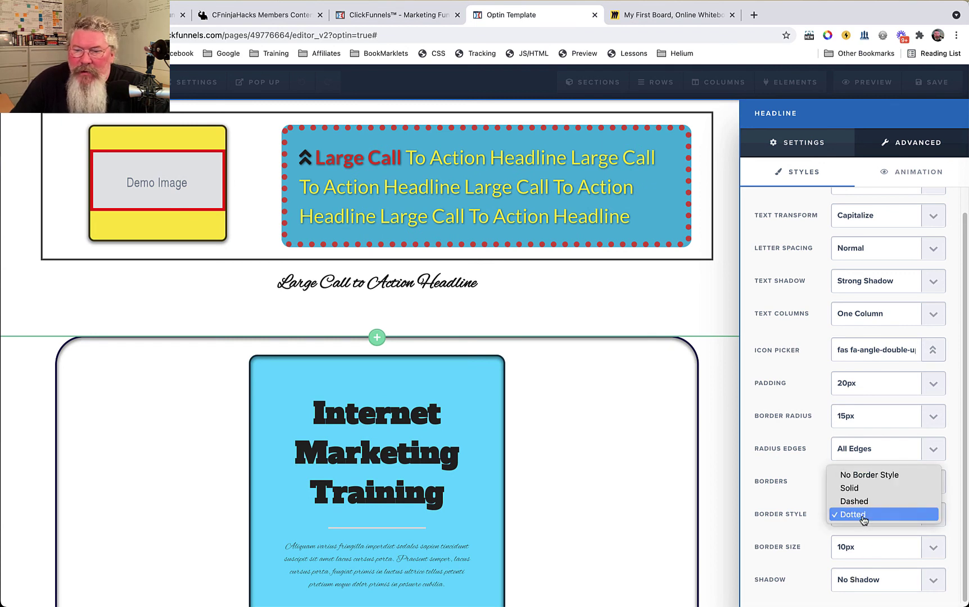
pyautogui.click(864, 504)
pyautogui.click(861, 515)
pyautogui.click(865, 502)
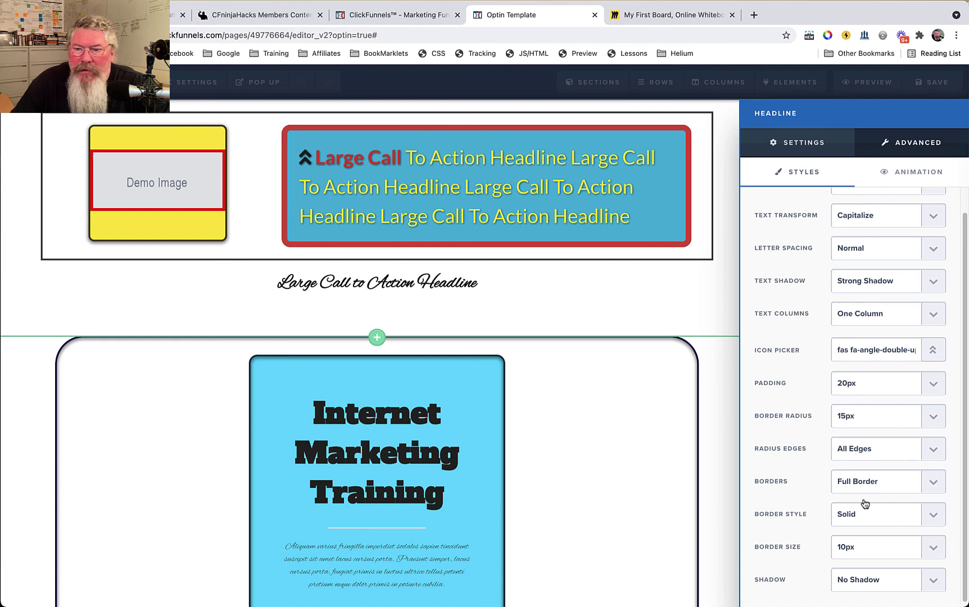
# - Limit the headline's border to Top & Bottom Border, and set its border radius to 0px
pyautogui.click(863, 483)
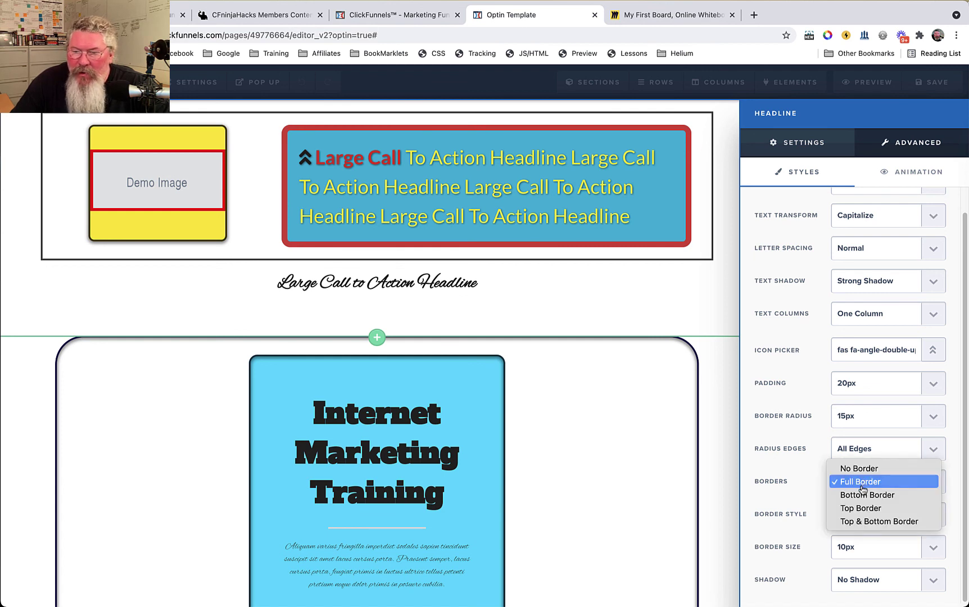
pyautogui.click(866, 522)
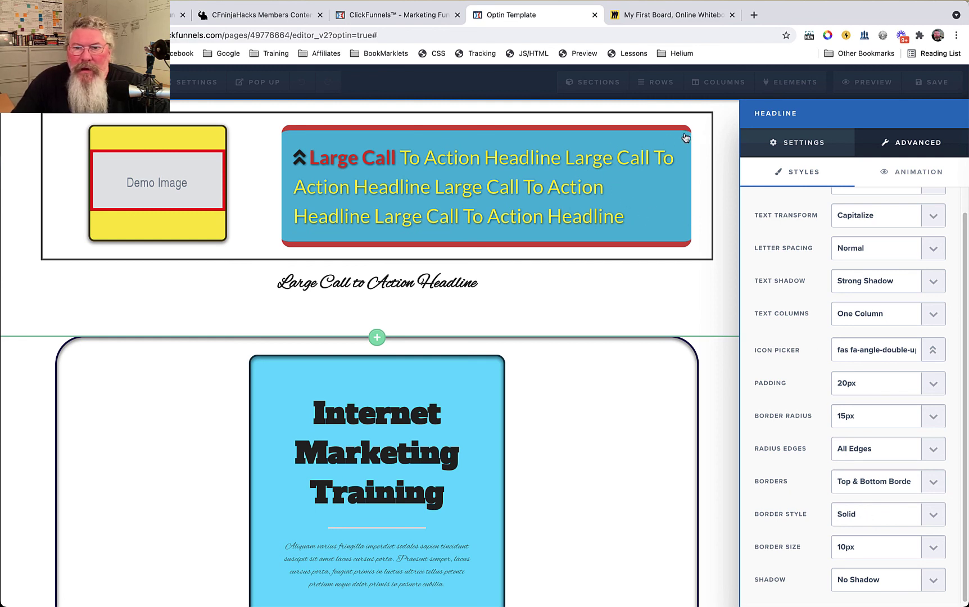
pyautogui.click(862, 421)
pyautogui.click(857, 378)
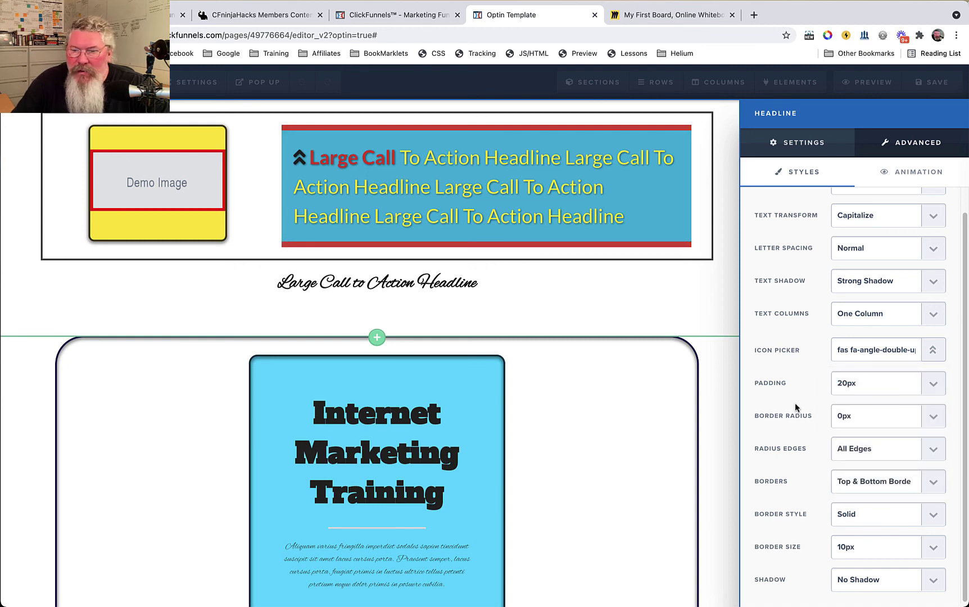
# - Try a 40 Percent Drop Shadow on the headline, and switch its shadow to 40 Percent Inner Shadow
pyautogui.click(865, 585)
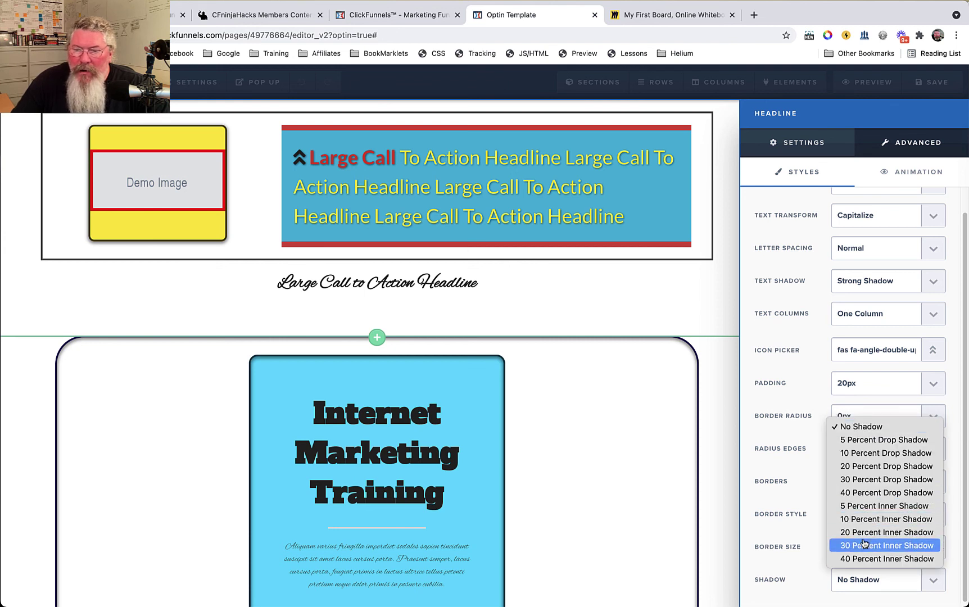
pyautogui.click(873, 493)
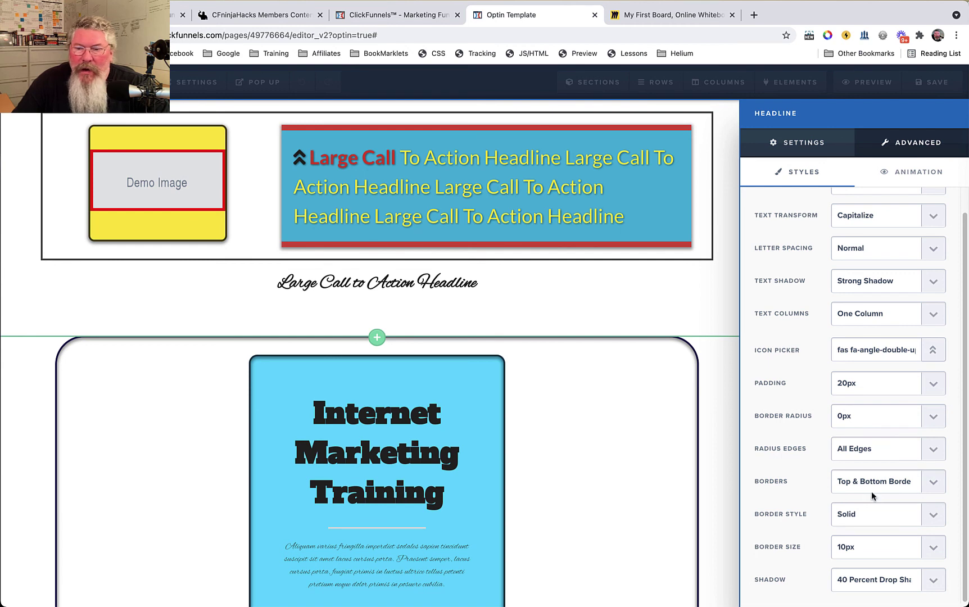
pyautogui.click(866, 582)
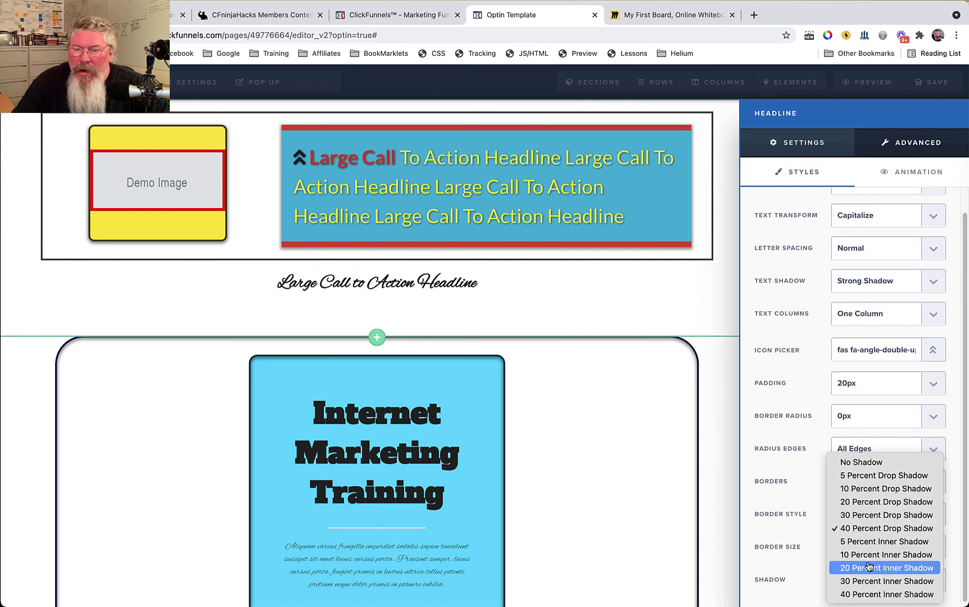
pyautogui.click(872, 594)
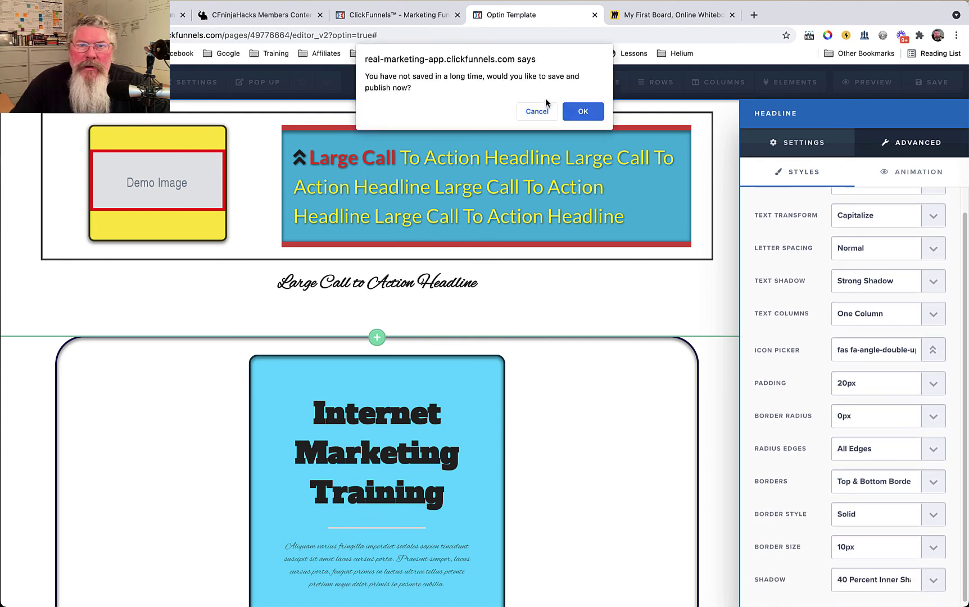
# - Save and publish the page, and close the headline's settings
pyautogui.click(583, 112)
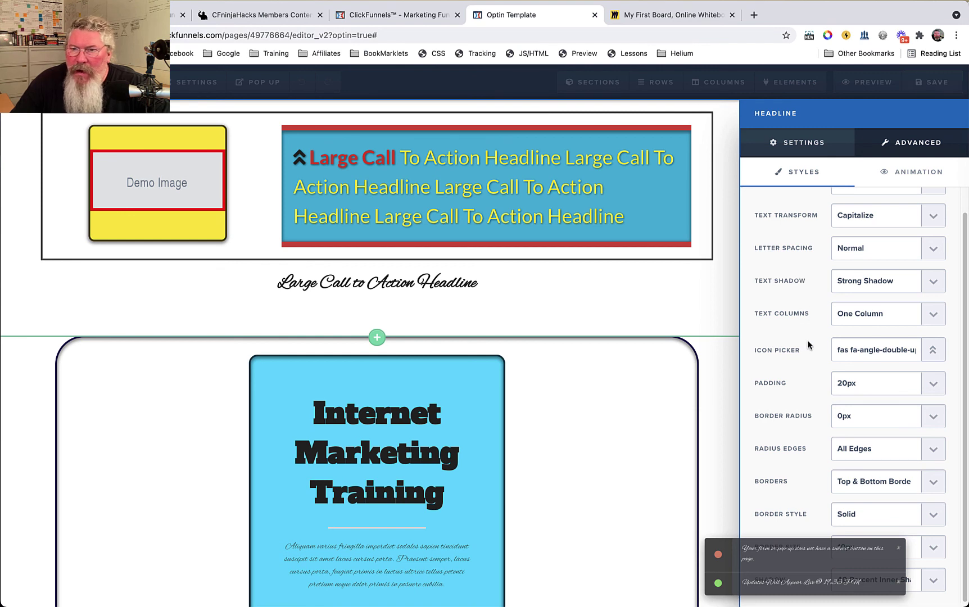
pyautogui.scroll(1, 809, 281)
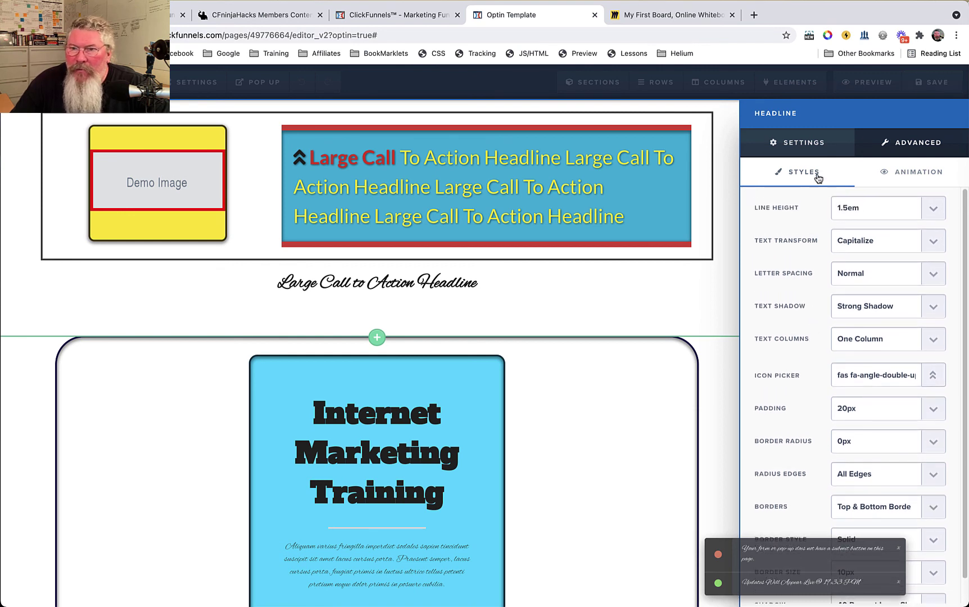
pyautogui.click(804, 142)
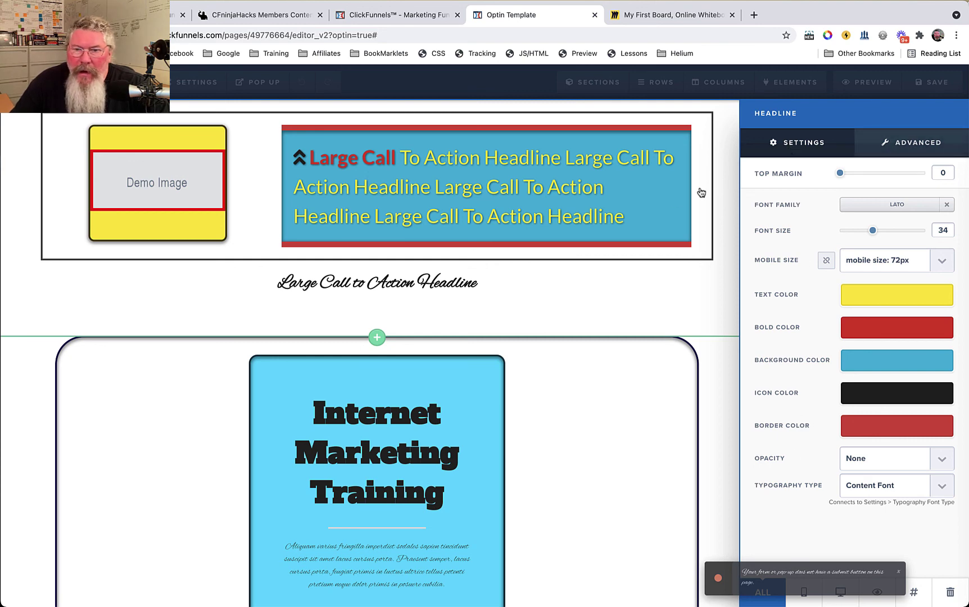
pyautogui.click(659, 204)
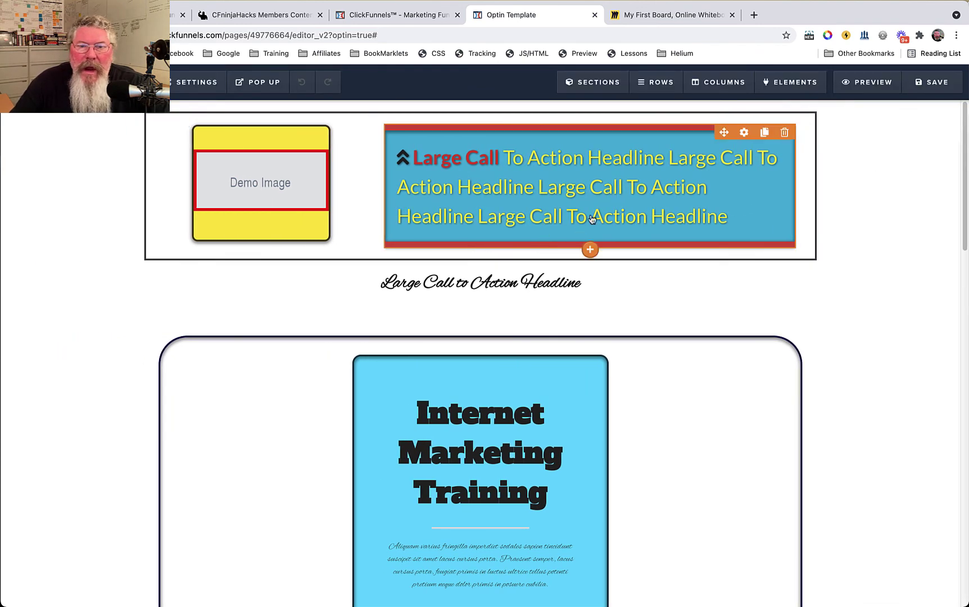
# - Add a sub-headline below the large headline, and set its typography type to Headline Font
pyautogui.click(589, 250)
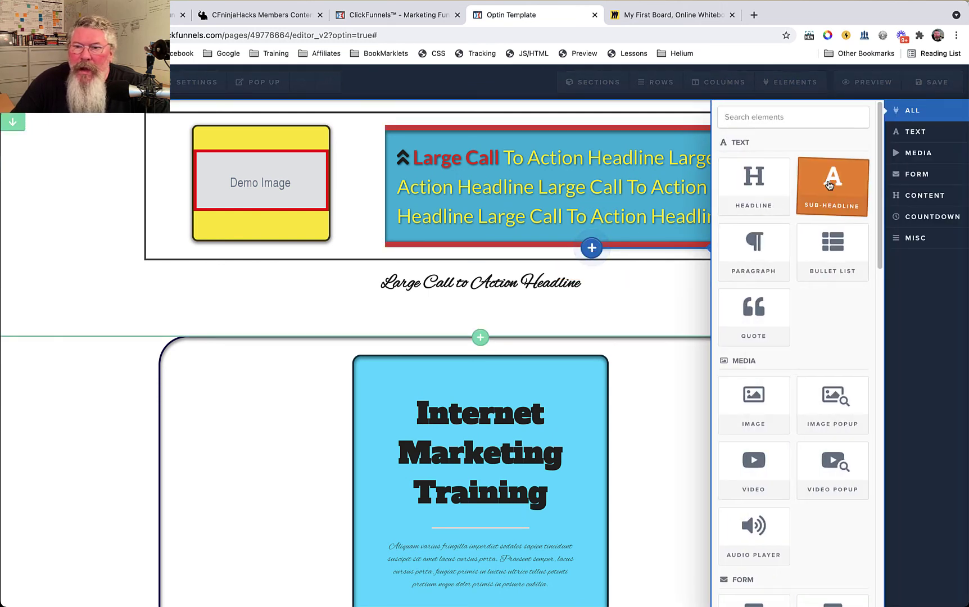
pyautogui.click(829, 185)
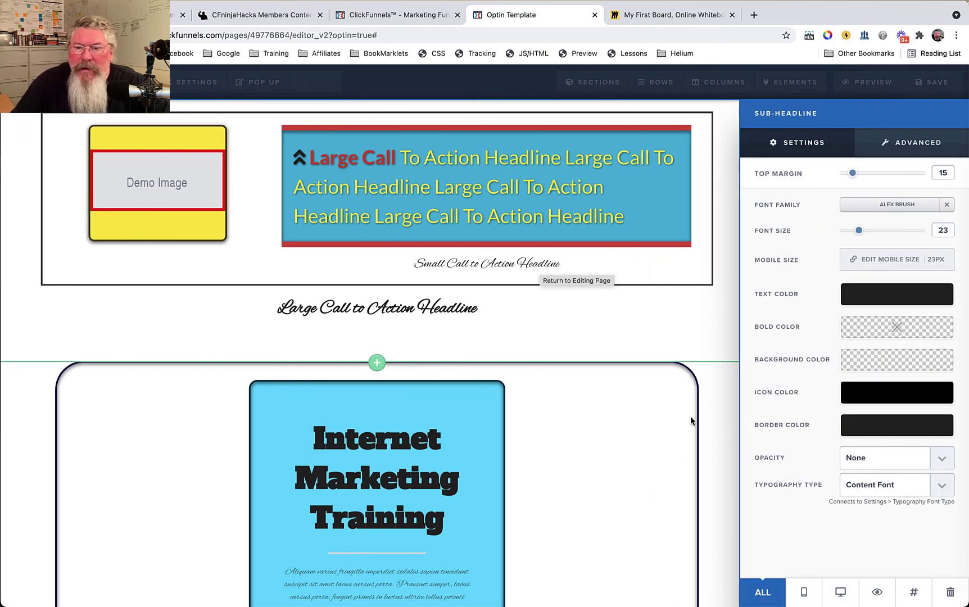
pyautogui.click(887, 492)
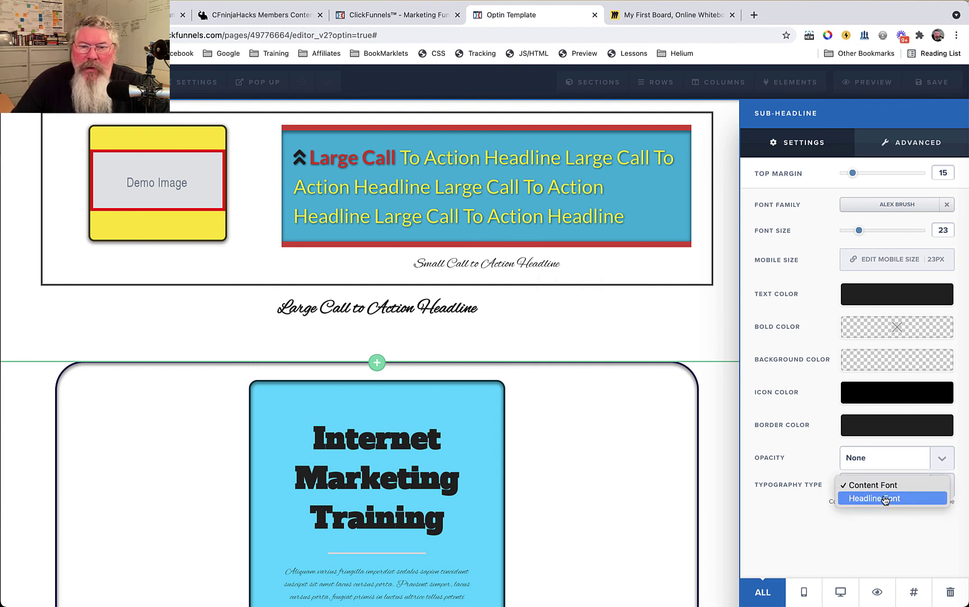
pyautogui.click(886, 499)
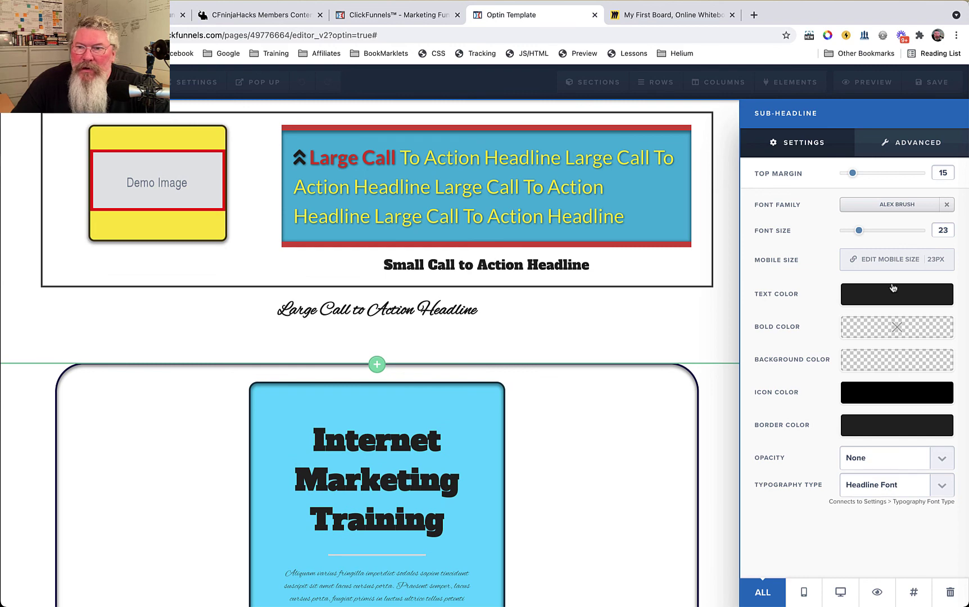
# - Set the sub-headline's font family to Oswald and its top margin to 25
pyautogui.click(895, 207)
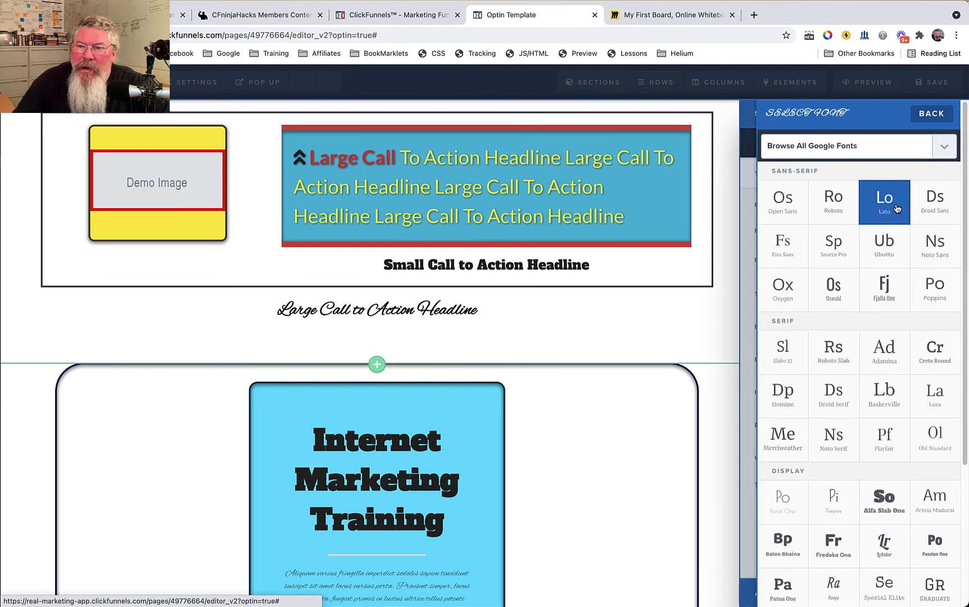
pyautogui.click(839, 292)
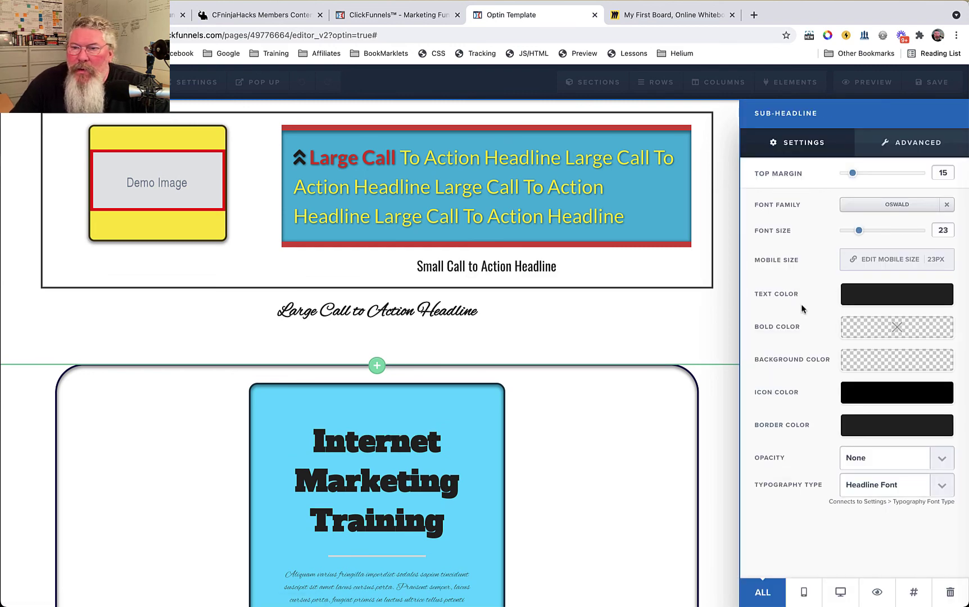
pyautogui.moveTo(853, 172); pyautogui.dragTo(861, 172)
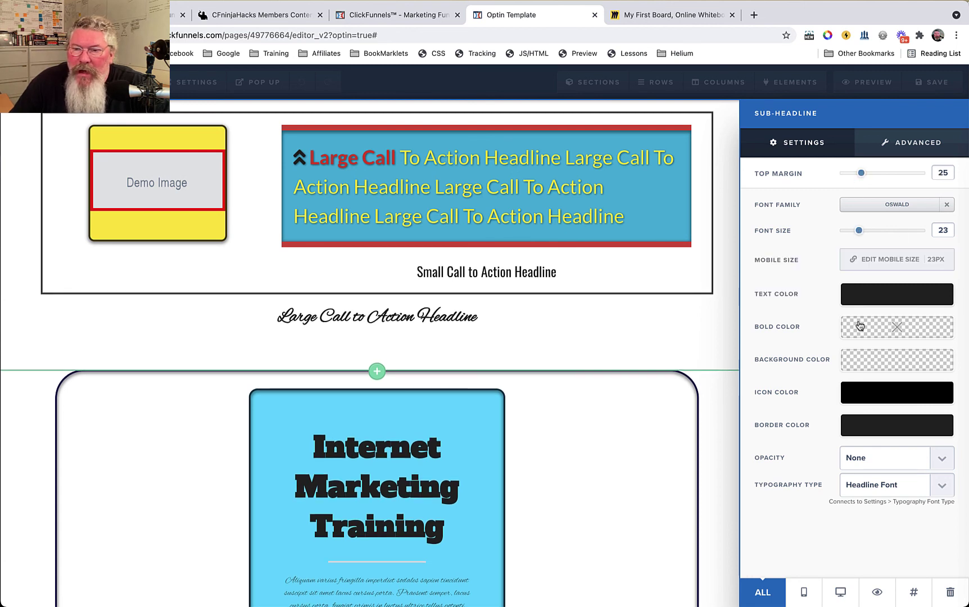
pyautogui.click(909, 147)
pyautogui.scroll(-1, 798, 272)
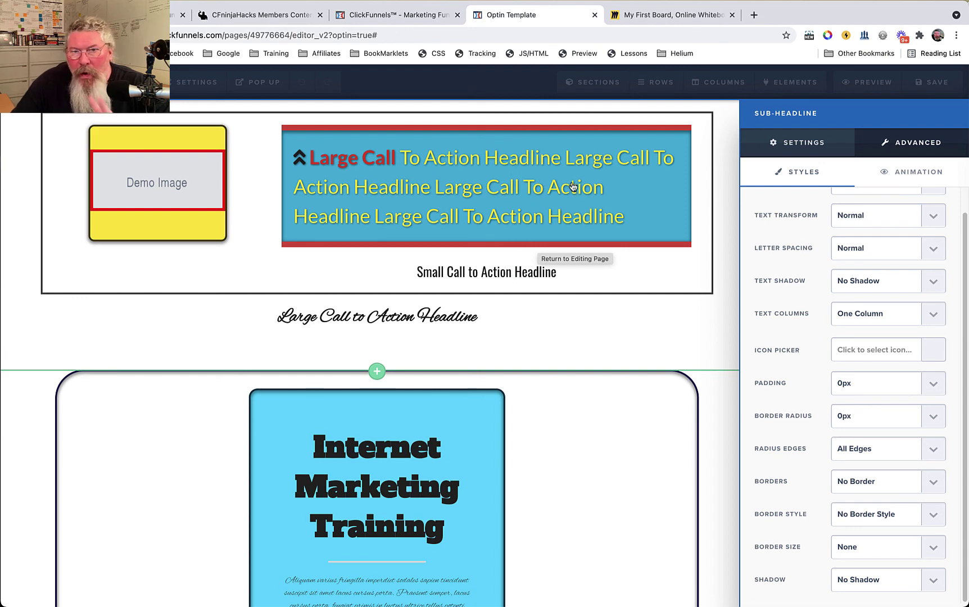
pyautogui.click(625, 275)
# - Add a paragraph below the sub-headline, and set its typography type to Headline Font
pyautogui.click(590, 283)
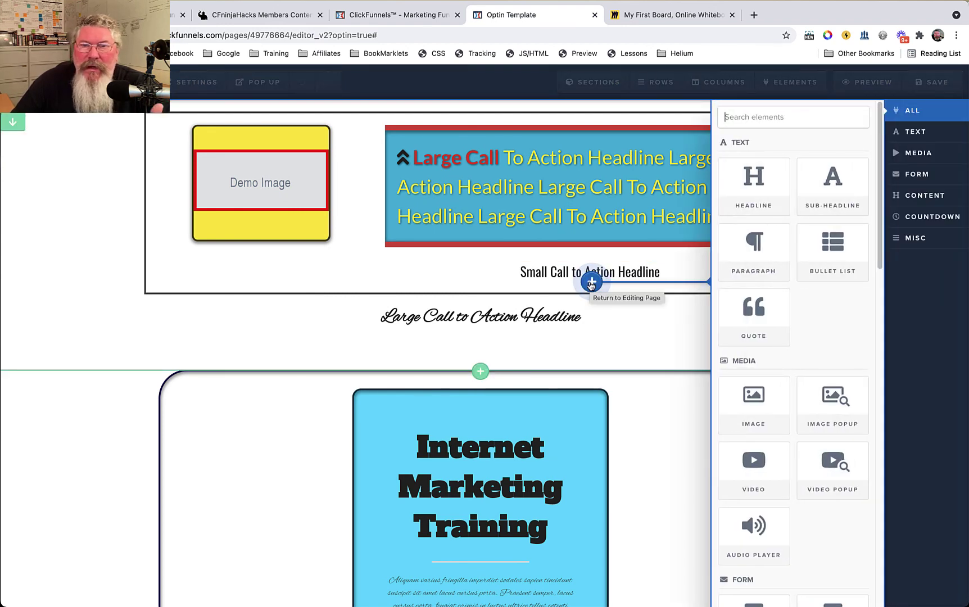
pyautogui.click(756, 248)
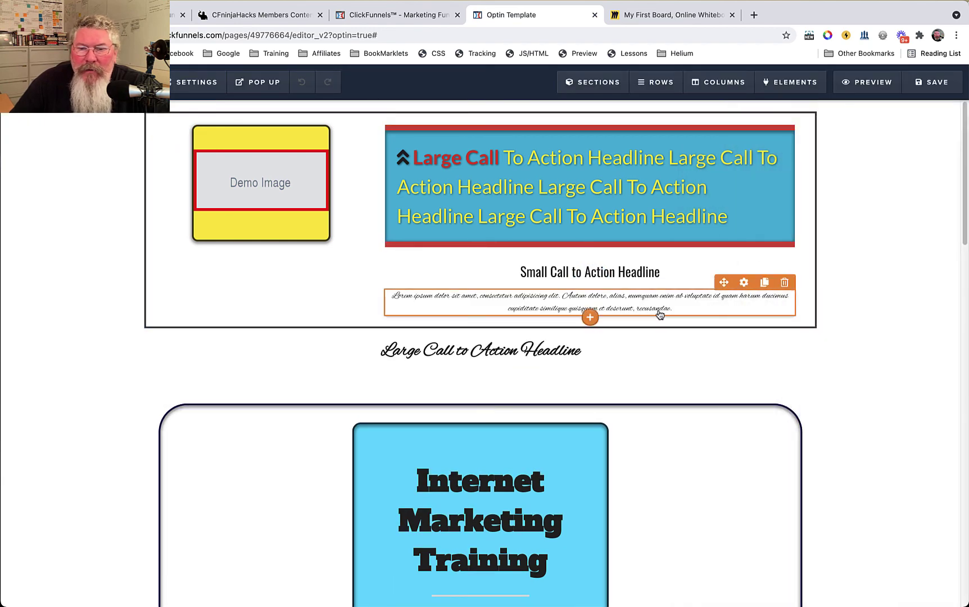
pyautogui.click(744, 282)
pyautogui.click(872, 485)
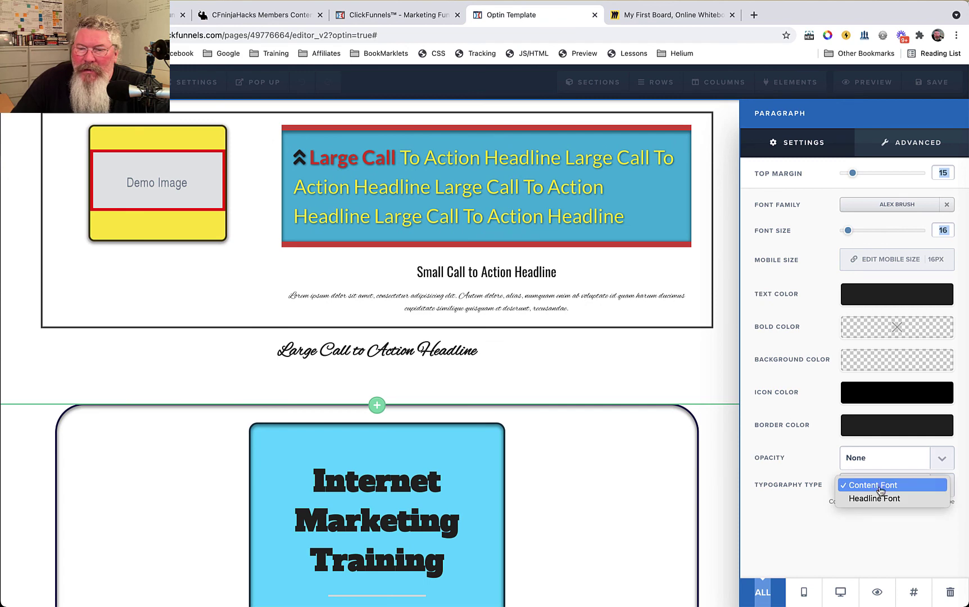
pyautogui.click(880, 499)
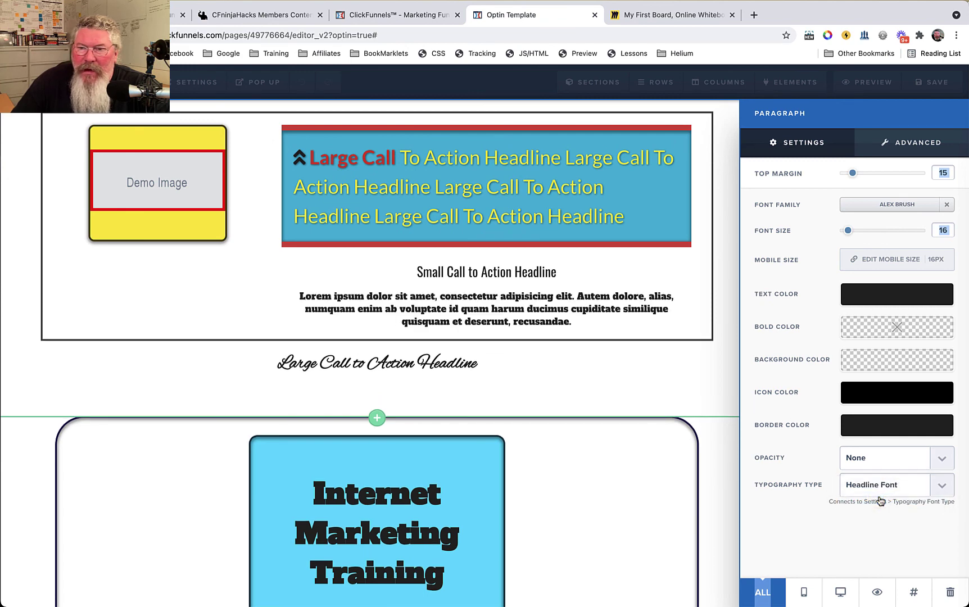
# - Set the paragraph's font family to Oxygen
pyautogui.click(893, 205)
pyautogui.click(791, 291)
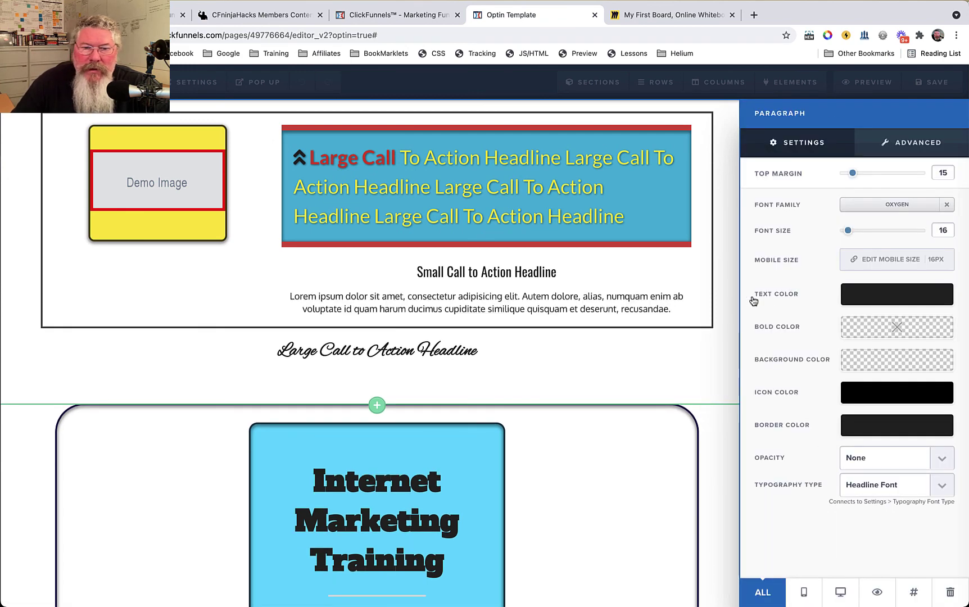
pyautogui.click(640, 298)
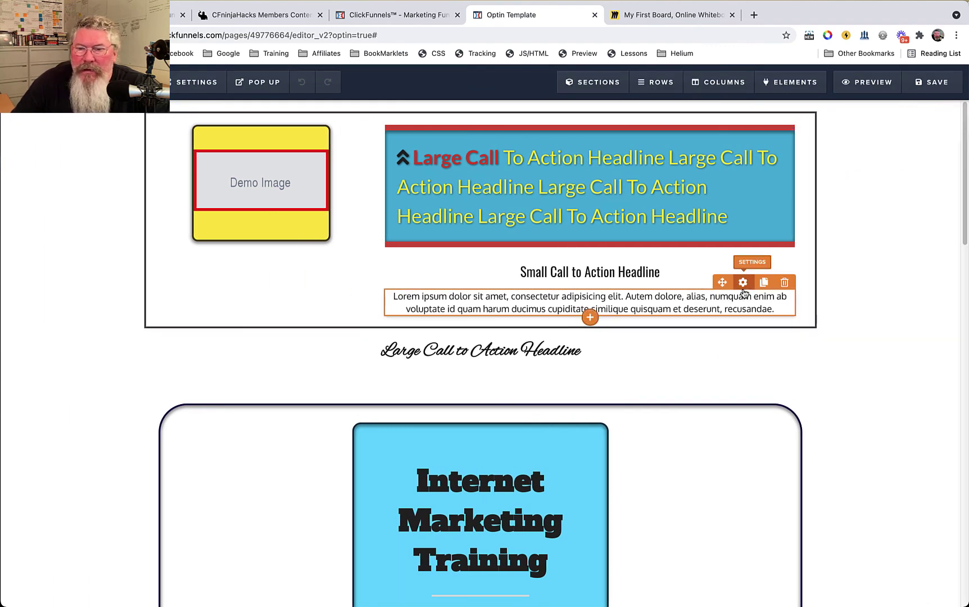
# - Review the paragraph's basic settings and advanced style options
pyautogui.click(744, 282)
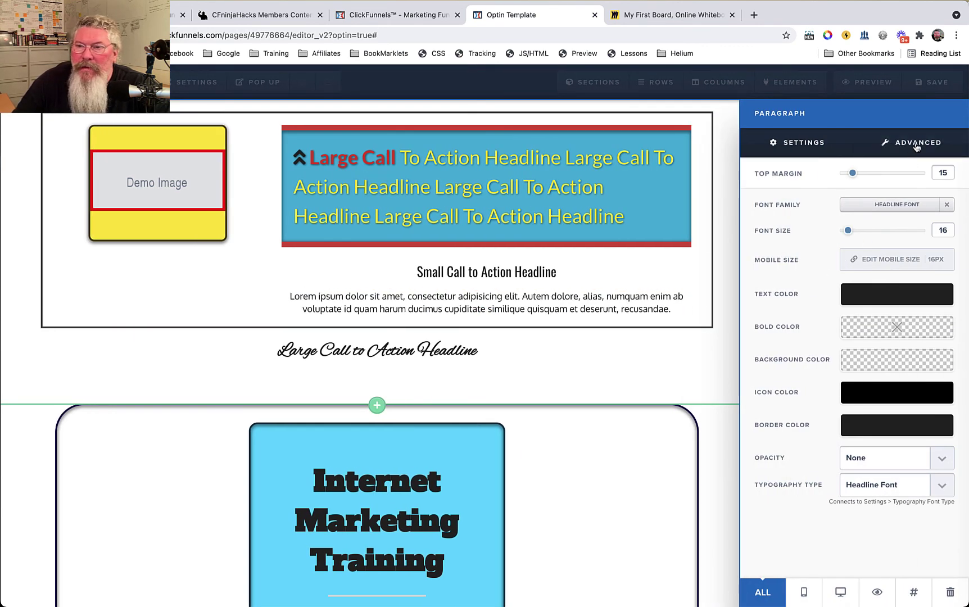
pyautogui.click(915, 145)
pyautogui.scroll(-1, 804, 364)
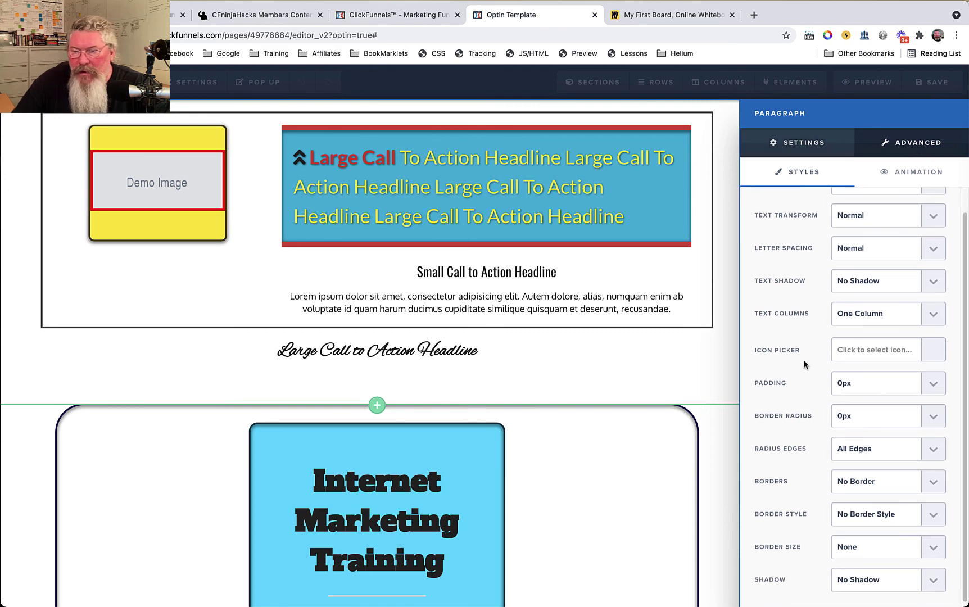
pyautogui.scroll(1, 804, 366)
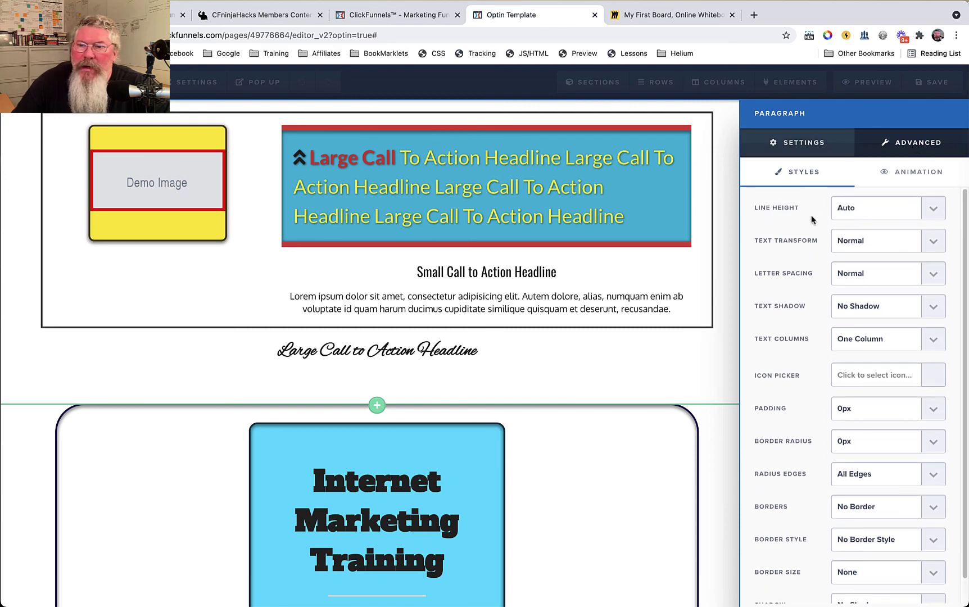
pyautogui.click(561, 304)
# - Add a quote element below the paragraph, and enlarge its font size to 60
pyautogui.click(590, 318)
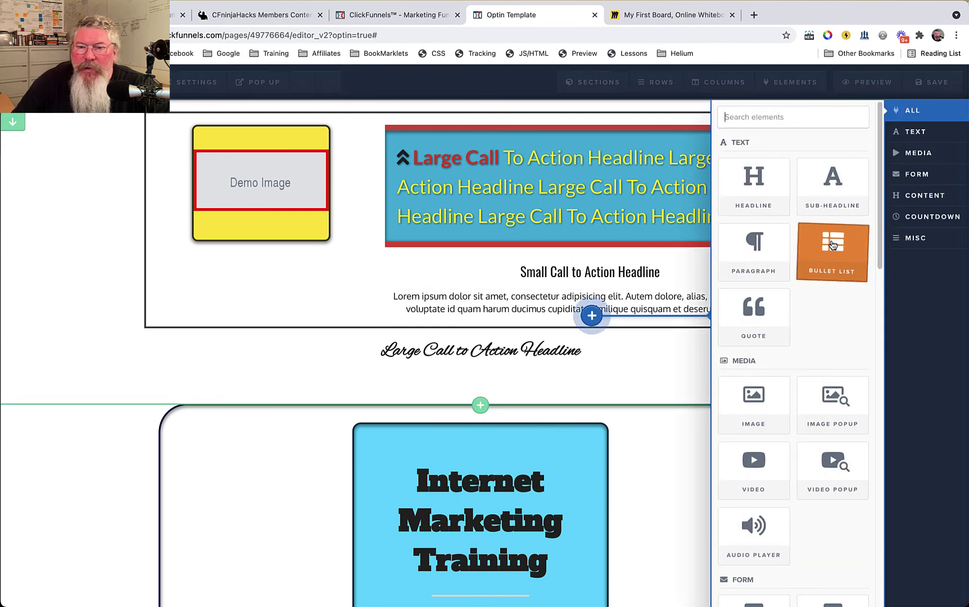
pyautogui.click(751, 315)
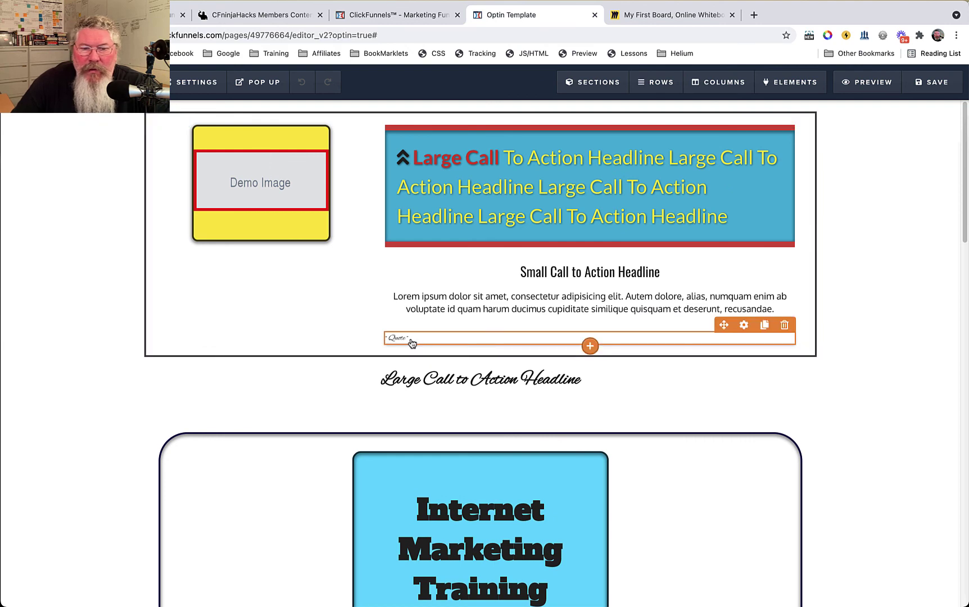
pyautogui.click(743, 326)
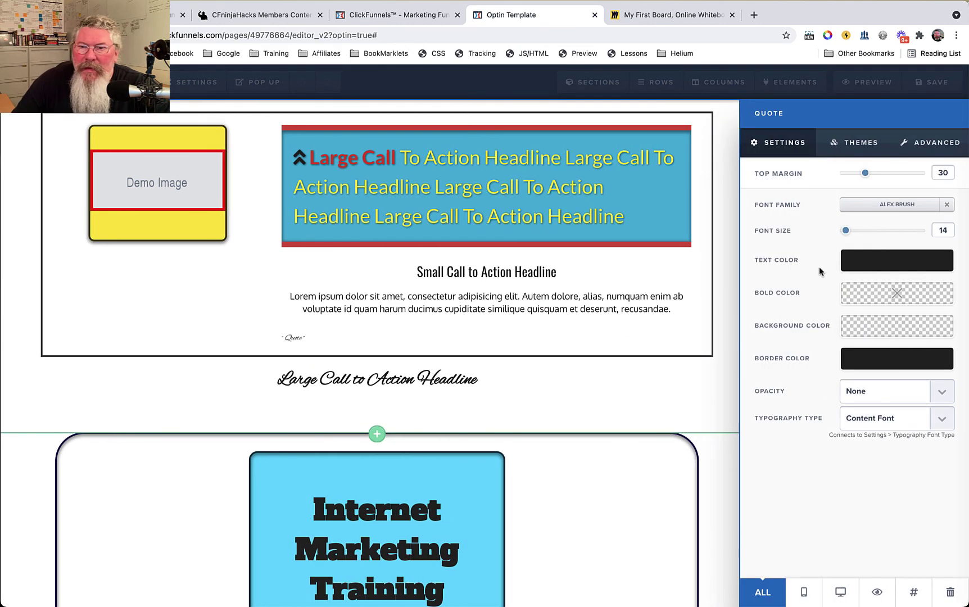
pyautogui.moveTo(850, 232); pyautogui.dragTo(911, 230)
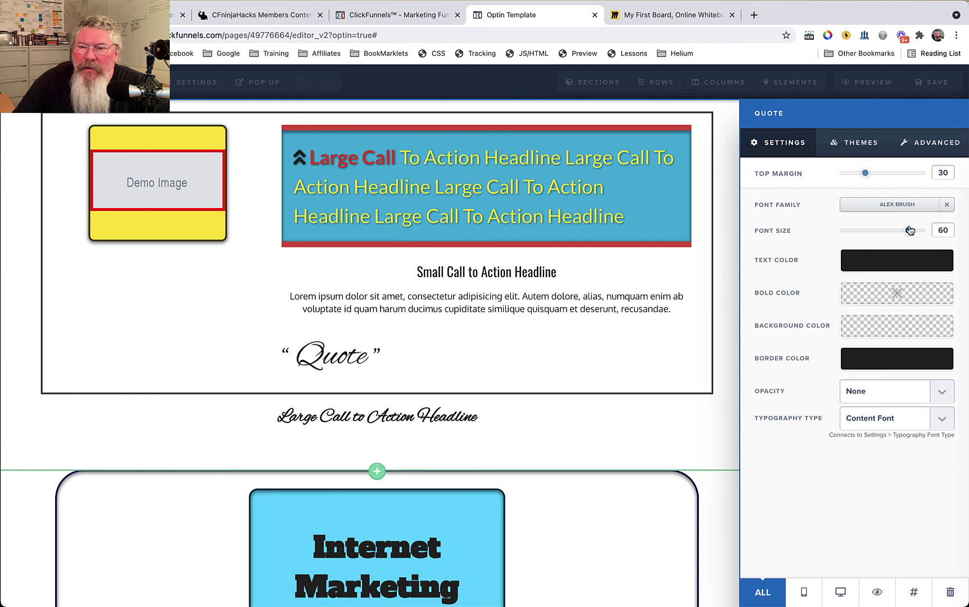
# - Replace the quote's placeholder text with "klas lkas dflkasj dlkfajs dlfk as;ldk faslkdjf als;kdfj alsj"
pyautogui.click(529, 337)
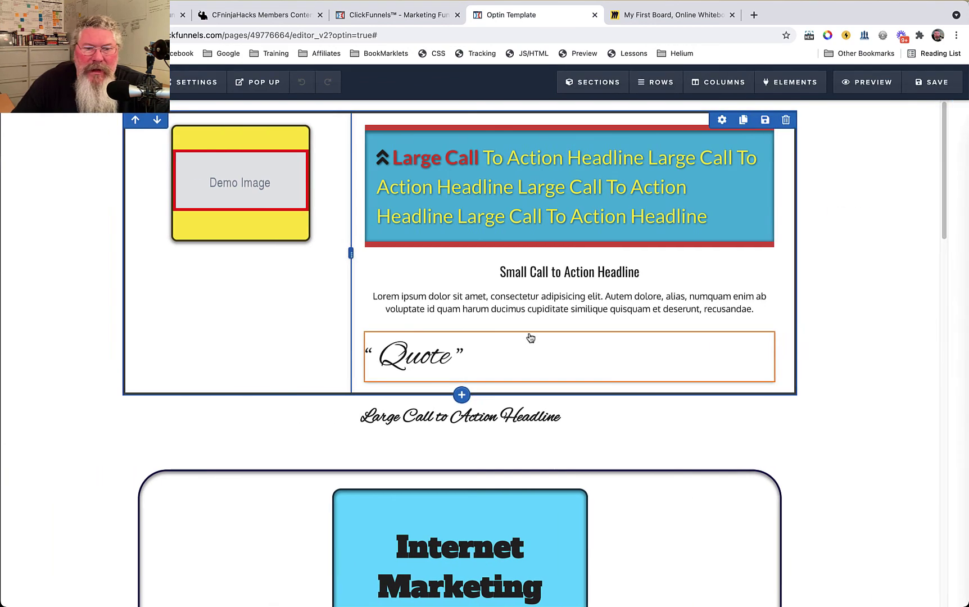
pyautogui.click(472, 358)
pyautogui.click(473, 358)
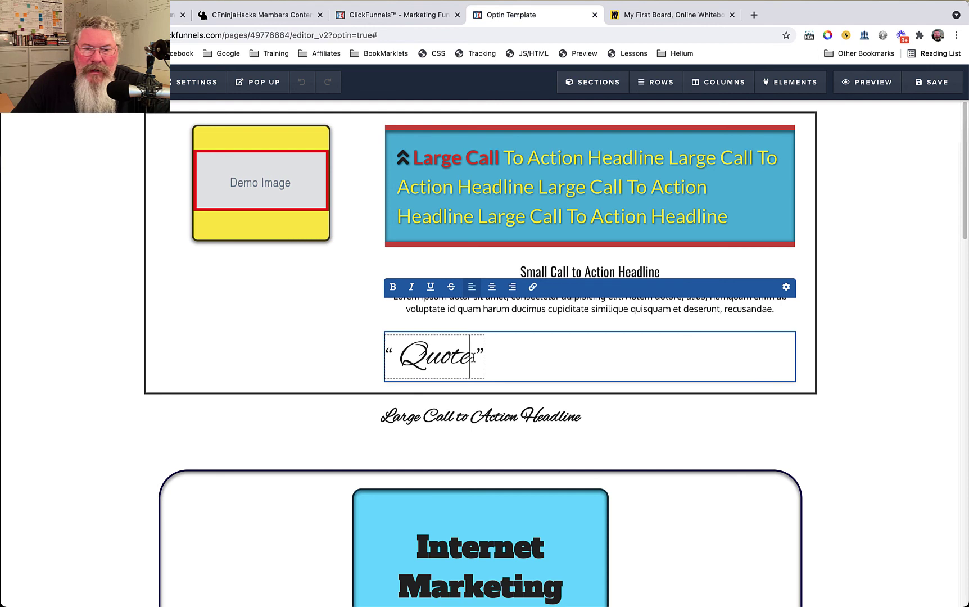
pyautogui.press('BackSpace')
pyautogui.press('BackSpace')
pyautogui.press('BackSpace')
pyautogui.press('BackSpace')
pyautogui.press('BackSpace')
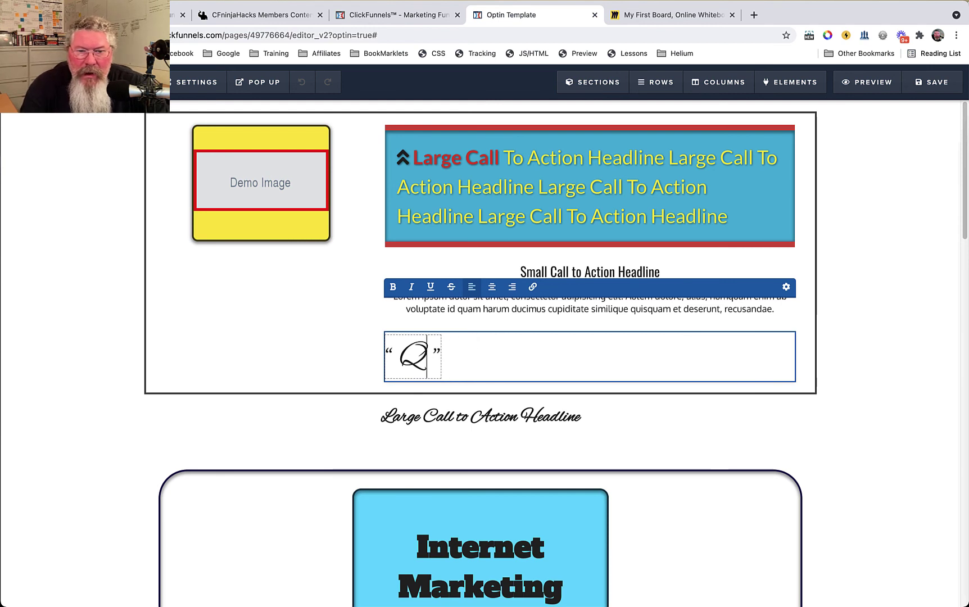
pyautogui.write('klas lkas dflka')
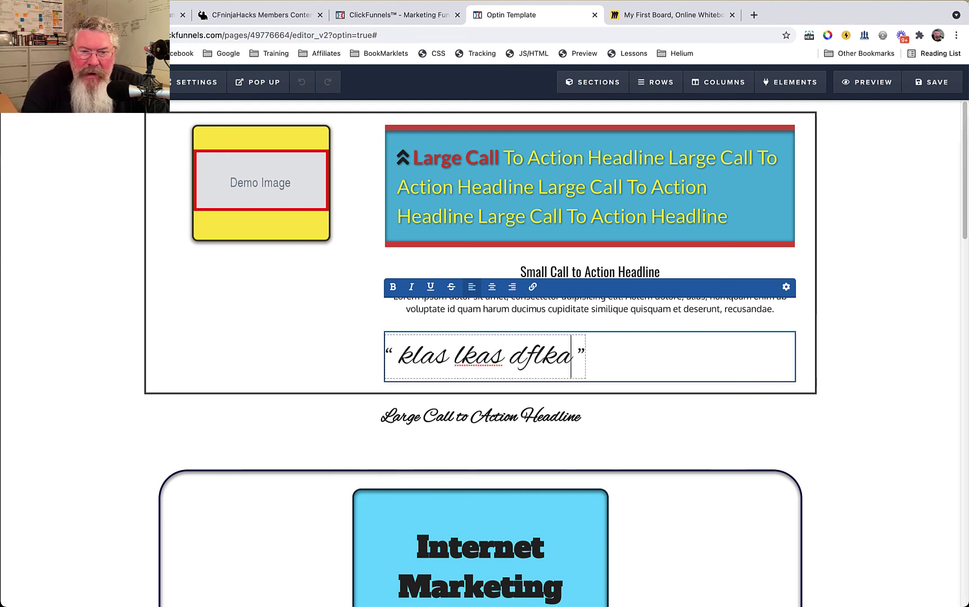
pyautogui.write('sj dlkfajs dlfk as;ldk faslkdjf als;kdfj alsj')
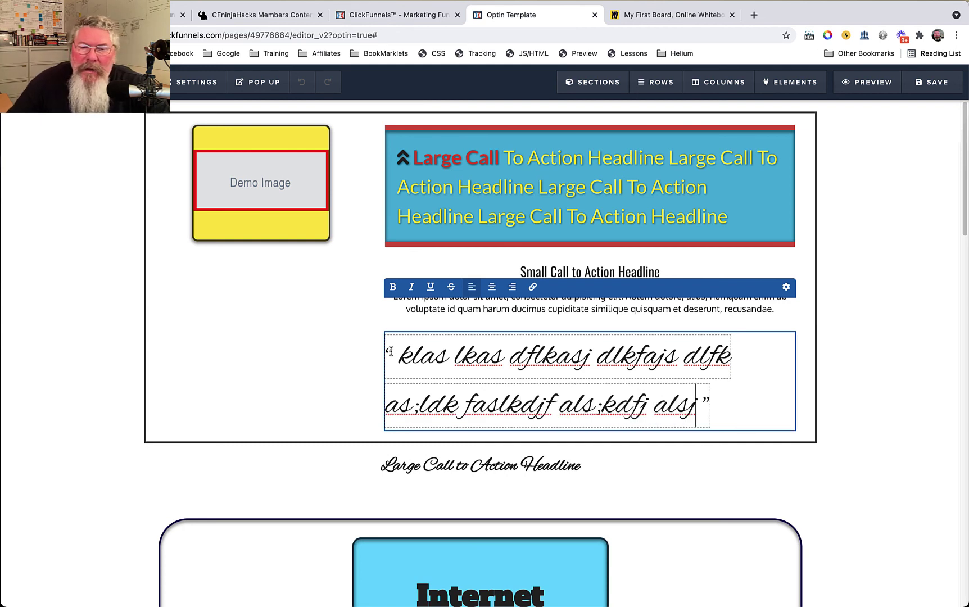
pyautogui.click(818, 383)
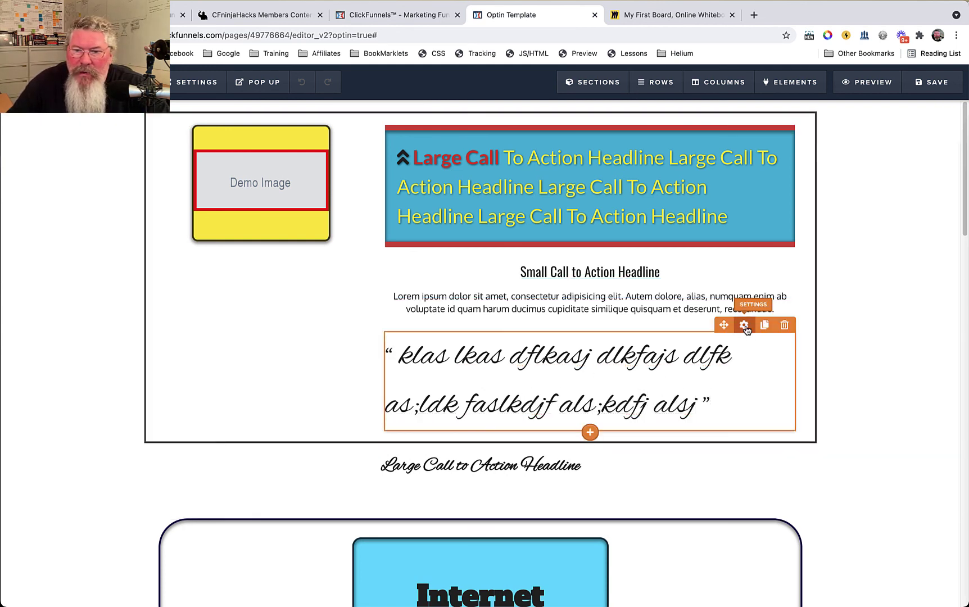
# - Review the quote element's basic settings, themes and advanced style options
pyautogui.click(746, 324)
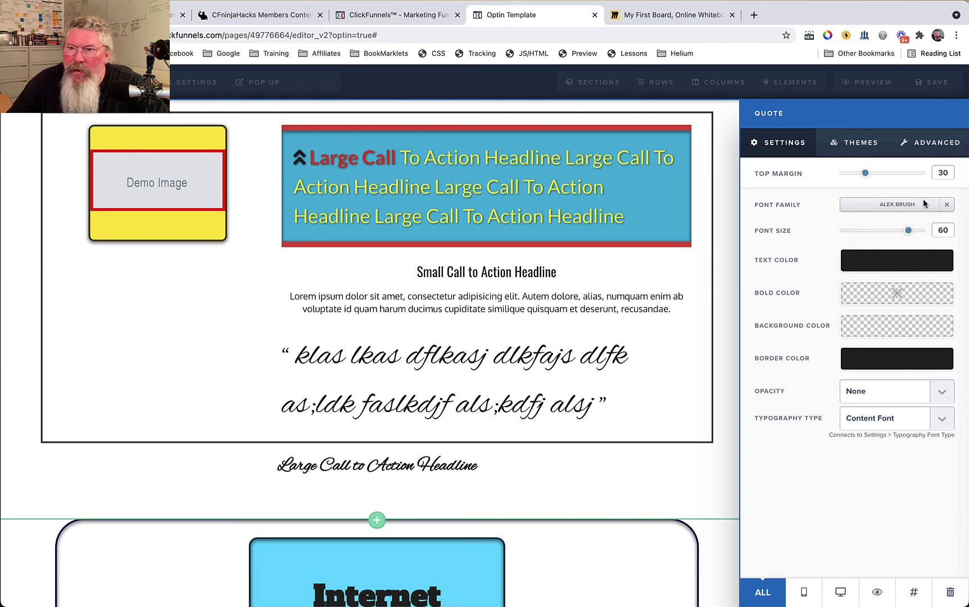
pyautogui.click(857, 144)
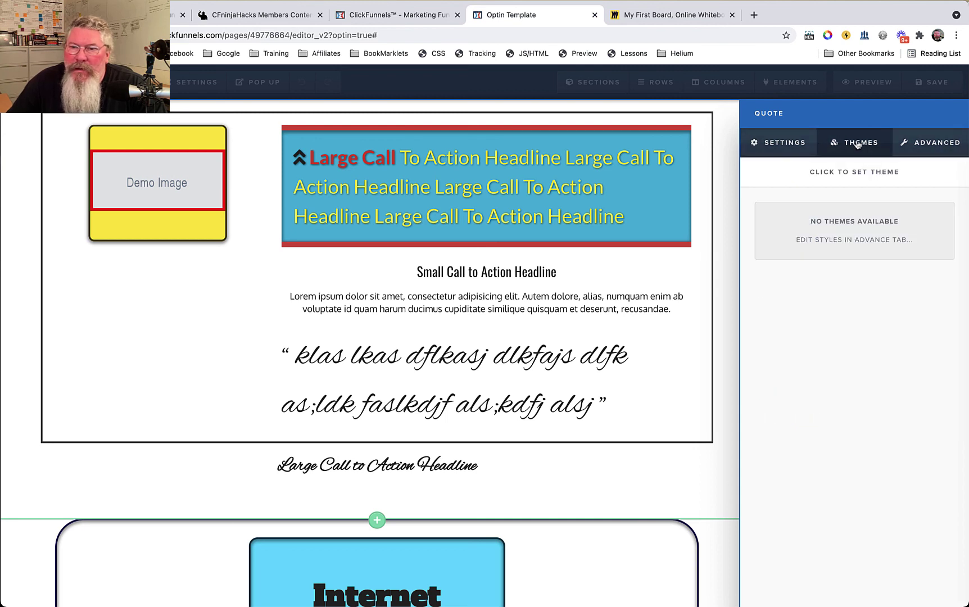
pyautogui.click(928, 145)
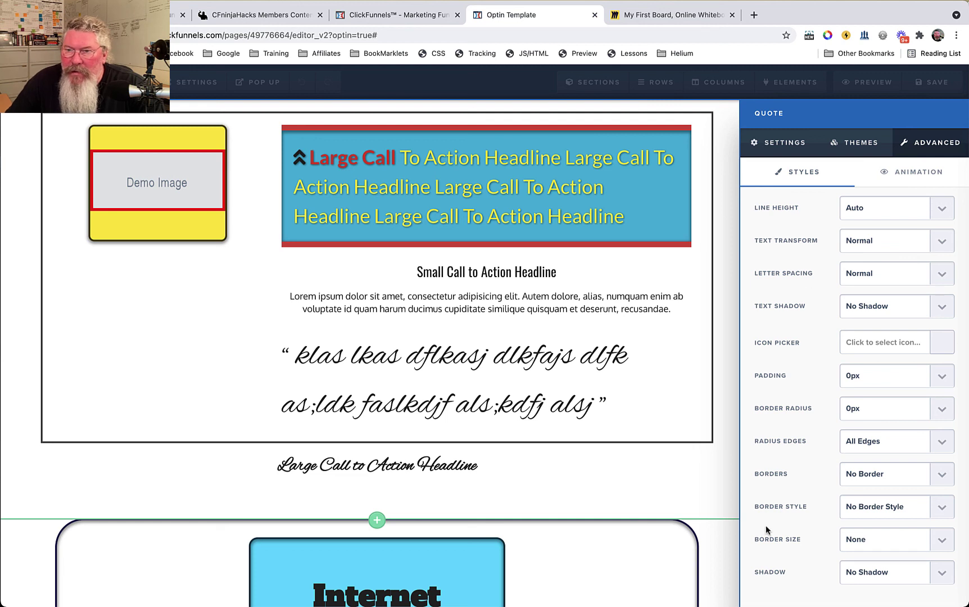
pyautogui.click(787, 148)
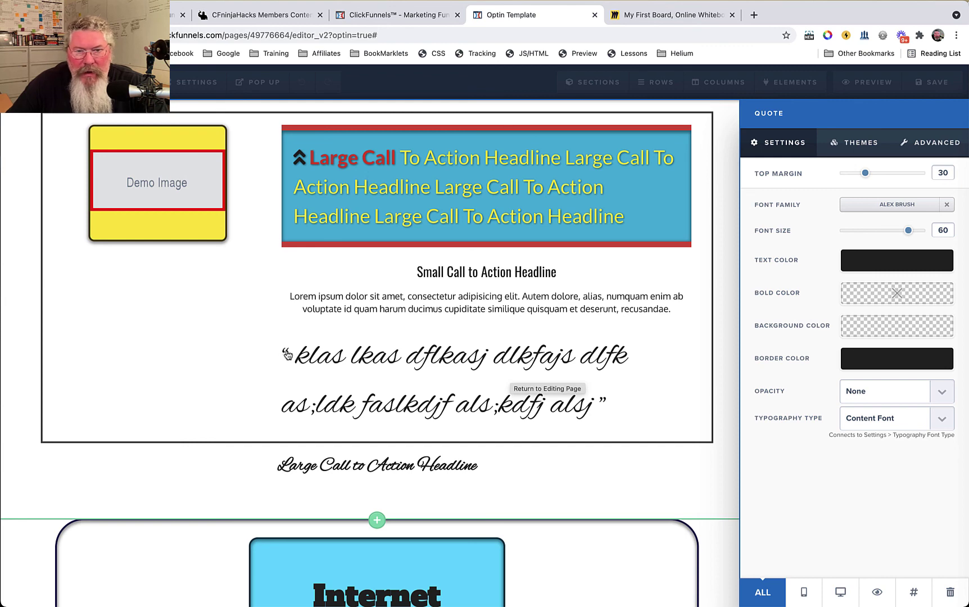
# - Insert an opening quotation mark before "Lorem ipsum" in the paragraph under the small headline
pyautogui.click(377, 301)
pyautogui.click(396, 298)
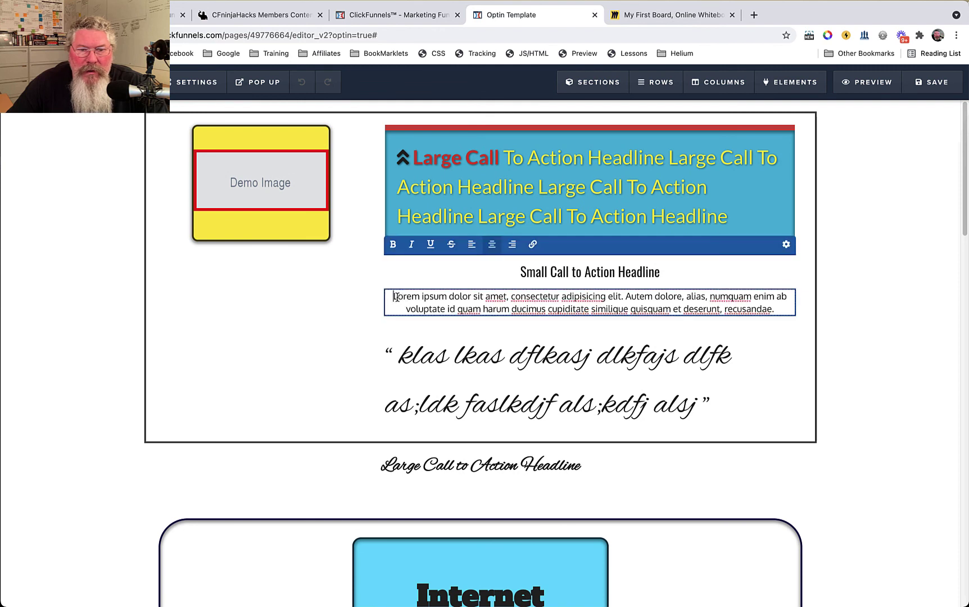
pyautogui.write('"')
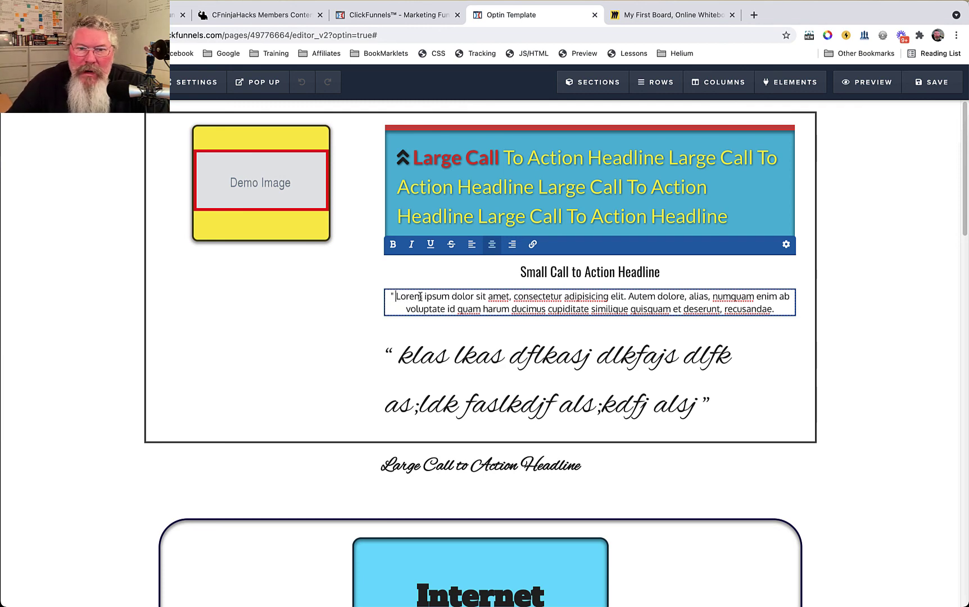
pyautogui.click(751, 344)
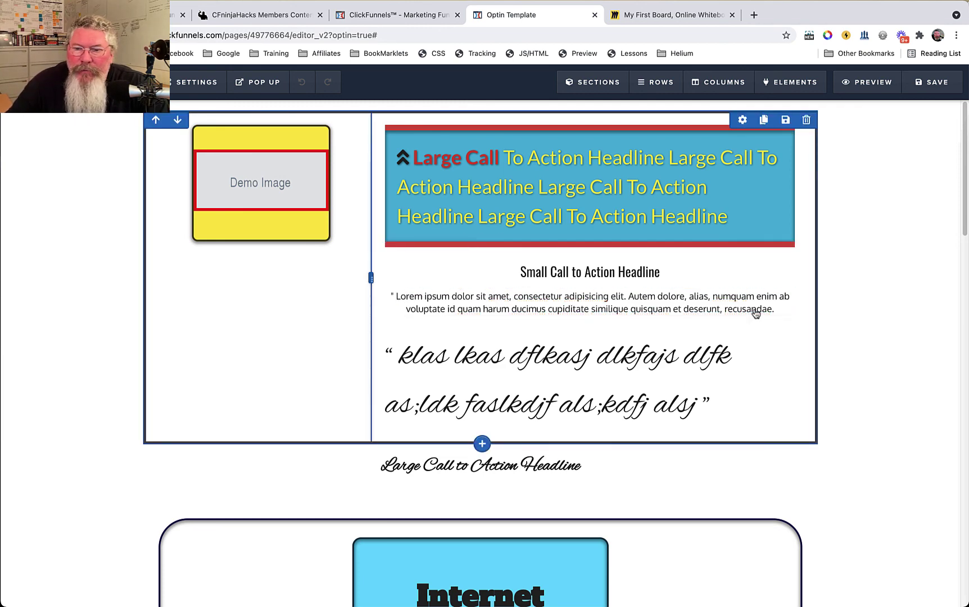
# - Set the paragraph's font family to Alex Brush and its font size to 46
pyautogui.click(745, 284)
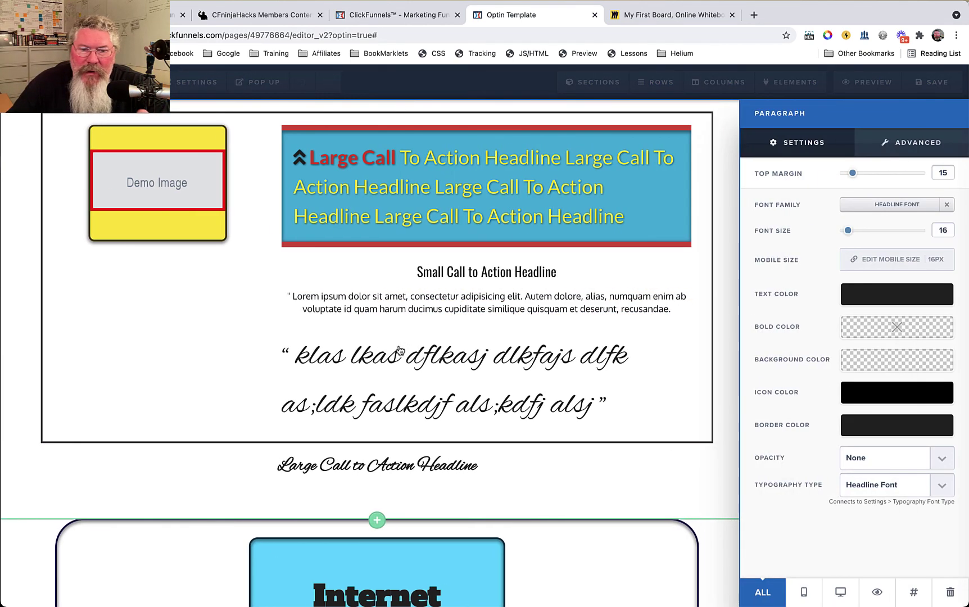
pyautogui.click(895, 208)
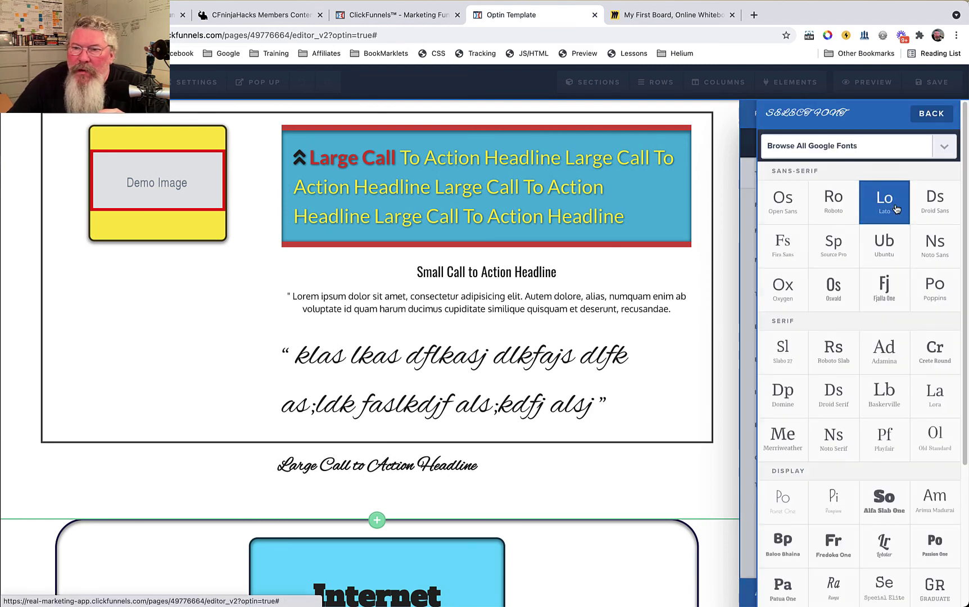
pyautogui.scroll(-2, 875, 359)
pyautogui.scroll(-3, 869, 362)
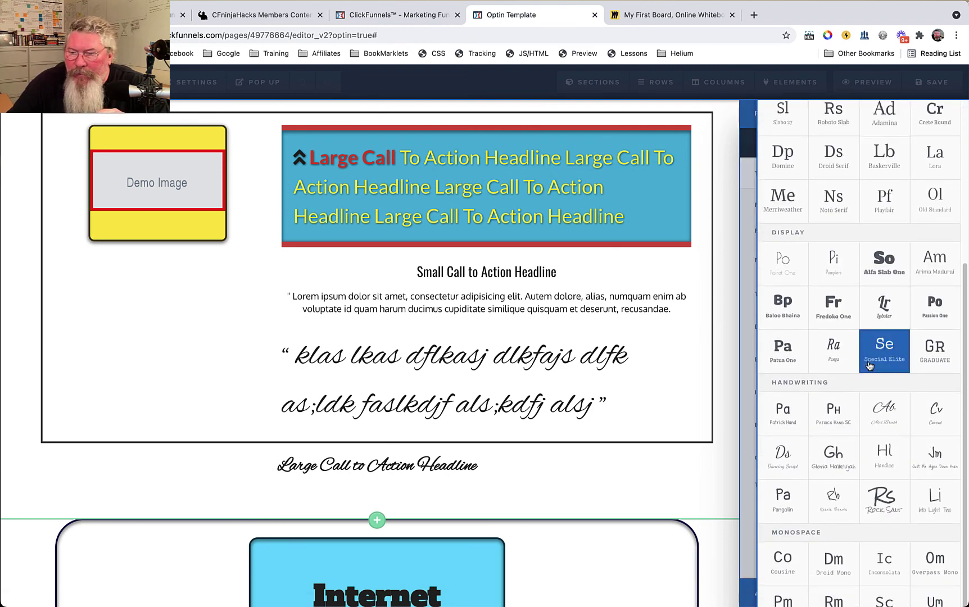
pyautogui.click(886, 412)
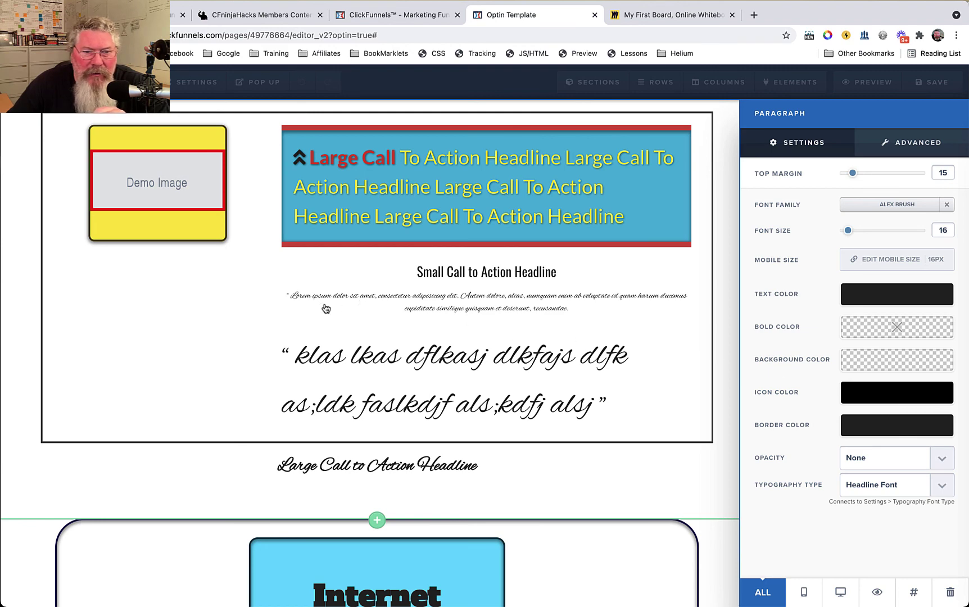
pyautogui.moveTo(849, 232); pyautogui.dragTo(891, 237)
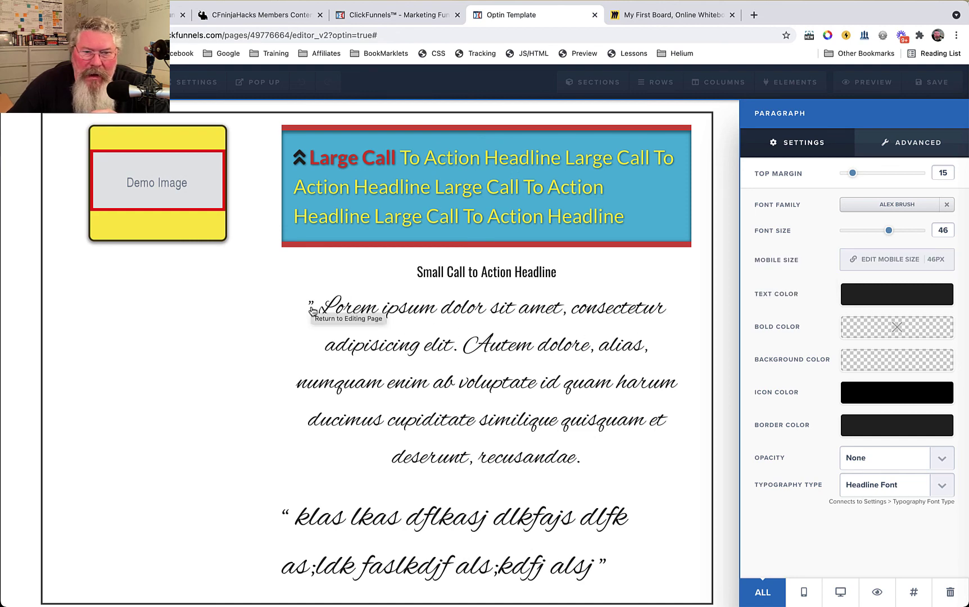
# - Add a closing quotation mark after "recusandae." and retype the opening one directly against "Lorem" without a space
pyautogui.click(601, 457)
pyautogui.click(700, 456)
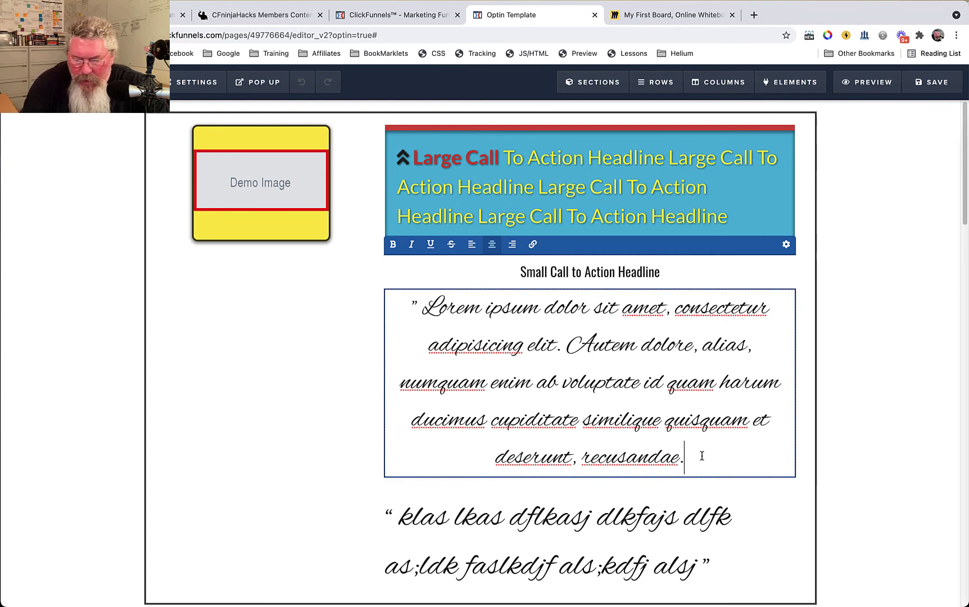
pyautogui.write('"')
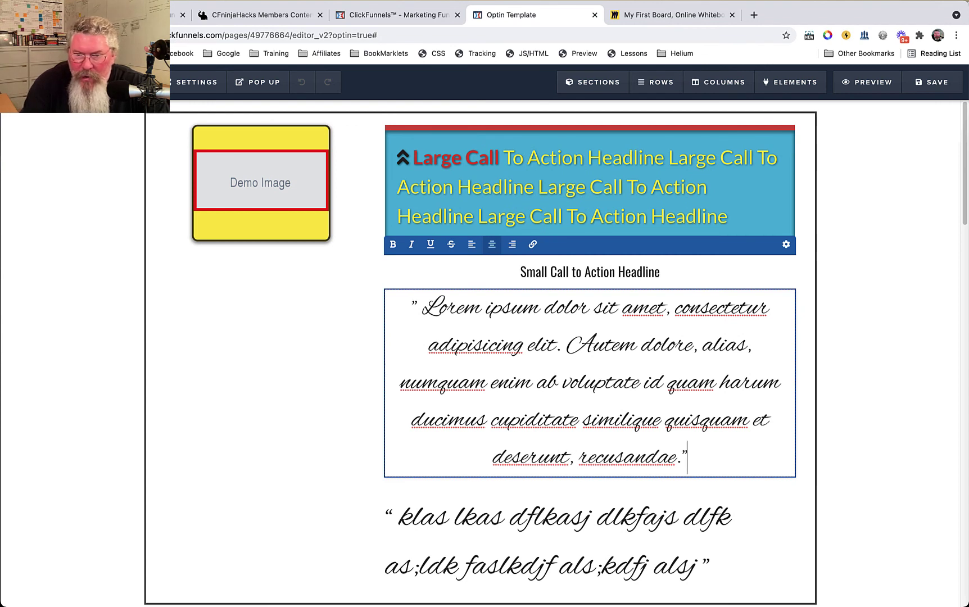
pyautogui.click(423, 308)
pyautogui.press('BackSpace')
pyautogui.press('BackSpace')
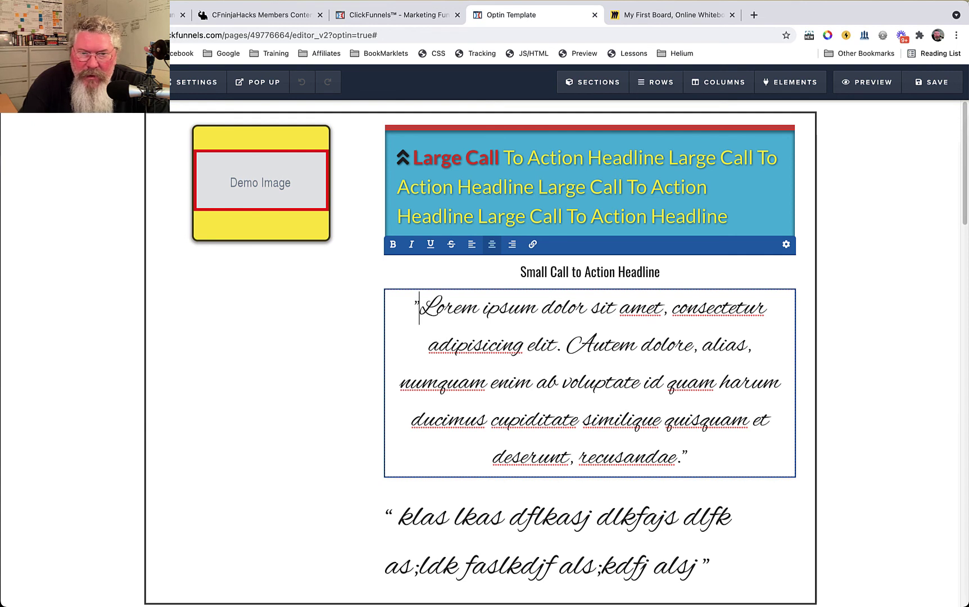
pyautogui.write('"')
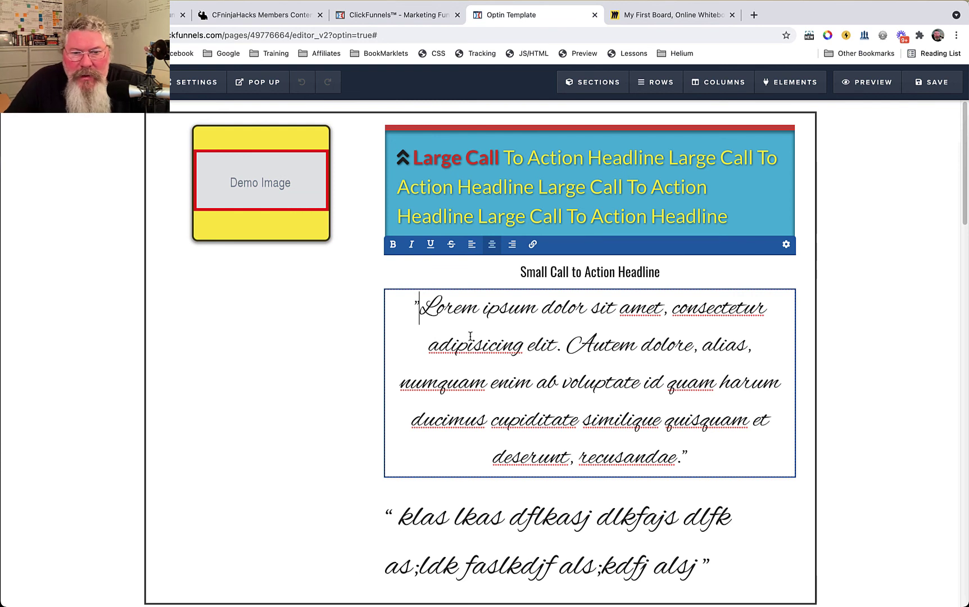
pyautogui.click(609, 280)
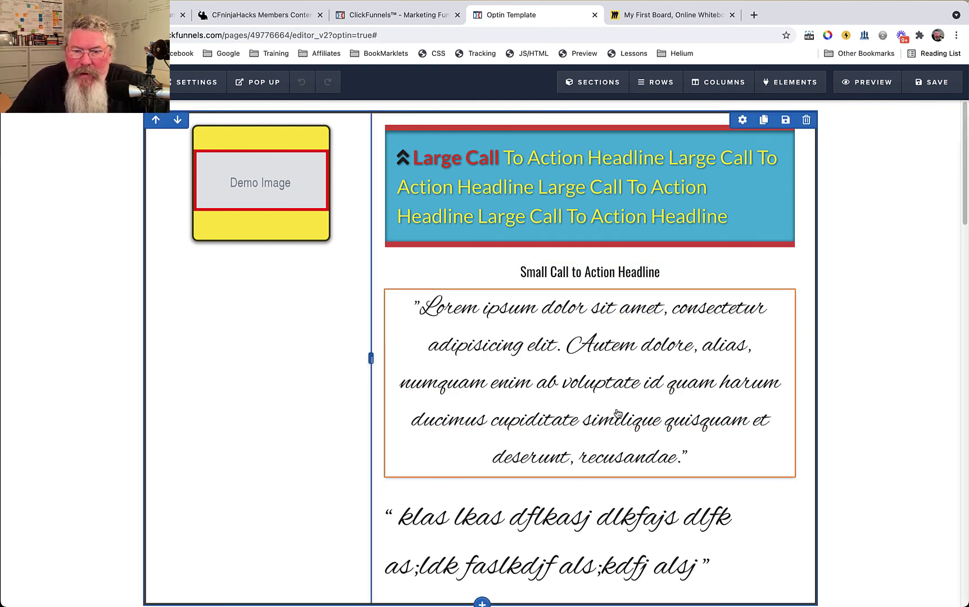
# - Add a bullet list element below the quote
pyautogui.scroll(-3, 590, 416)
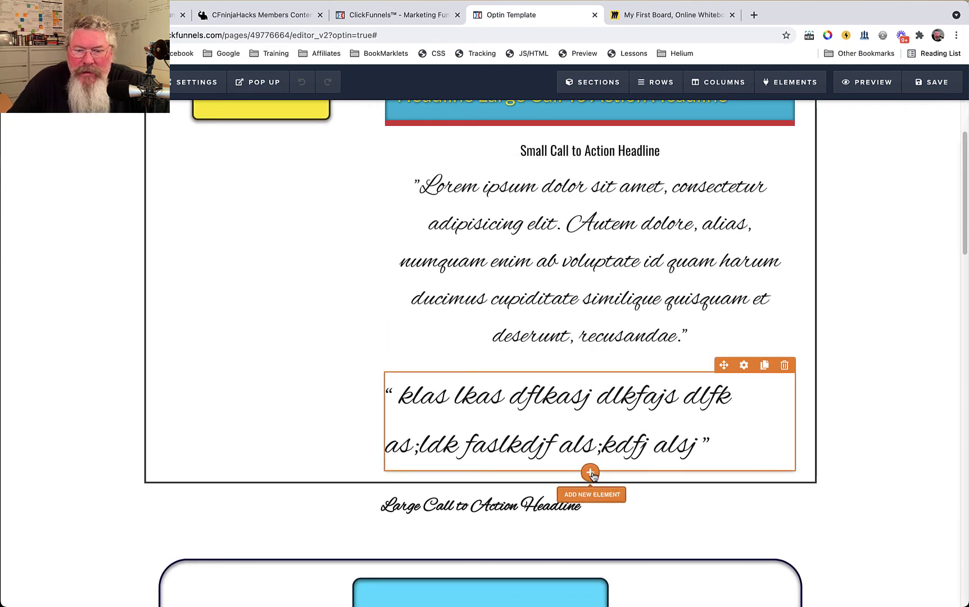
pyautogui.click(590, 470)
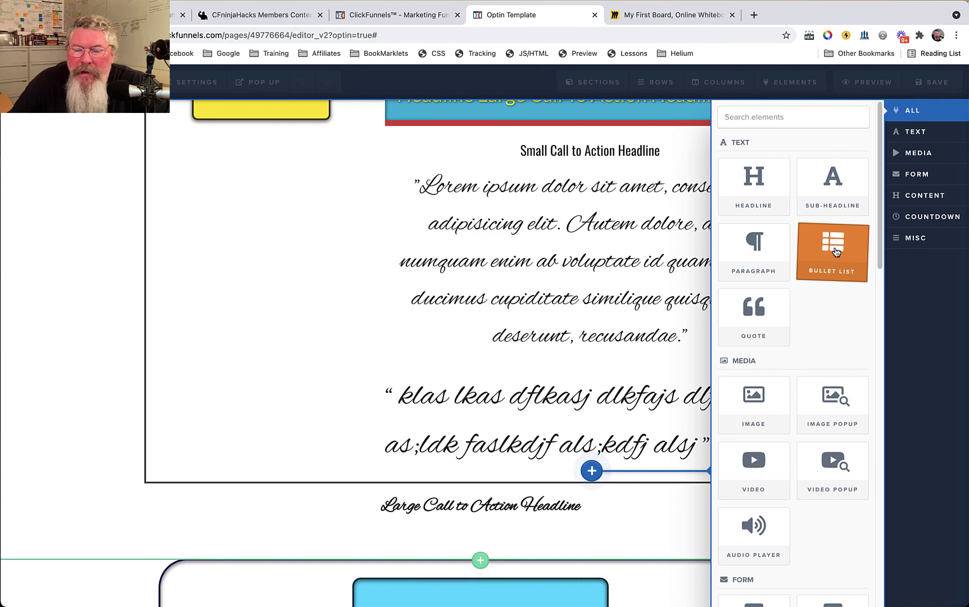
pyautogui.click(836, 251)
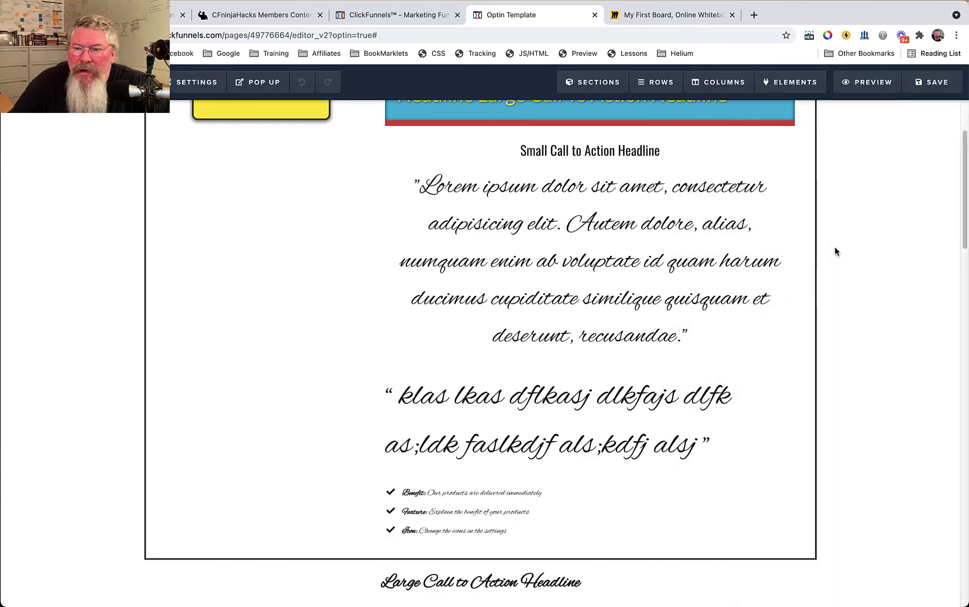
# - Open the bullet list's settings, try a bullet space of 36, and reset the bullet space to 0
pyautogui.moveTo(687, 305)
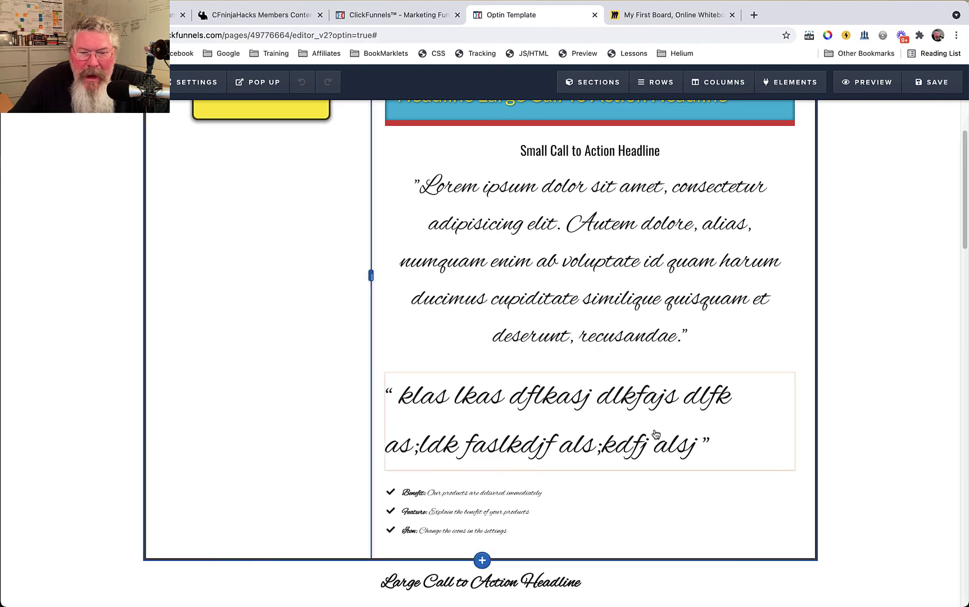
pyautogui.moveTo(559, 506)
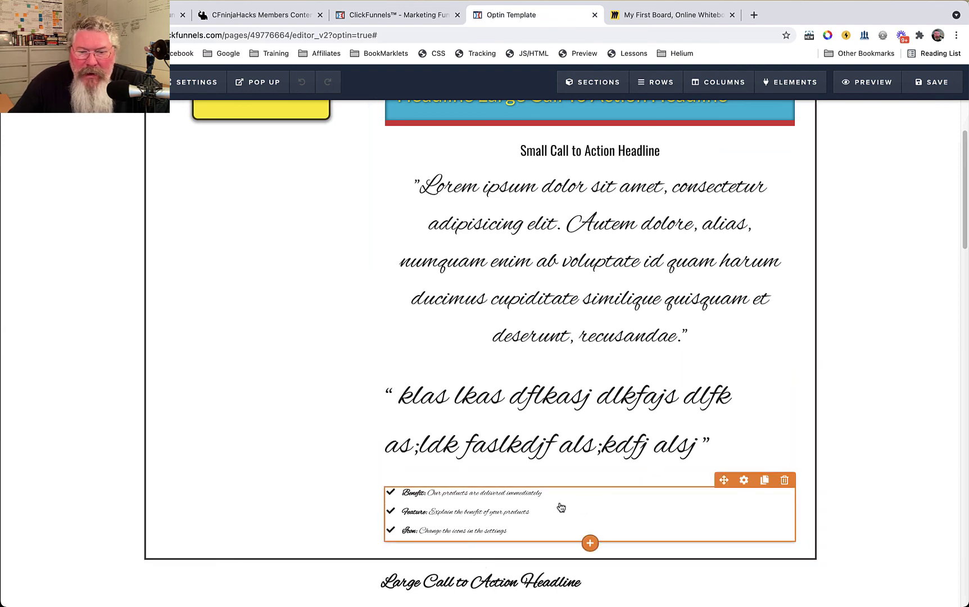
pyautogui.click(744, 480)
pyautogui.moveTo(838, 235); pyautogui.dragTo(871, 232)
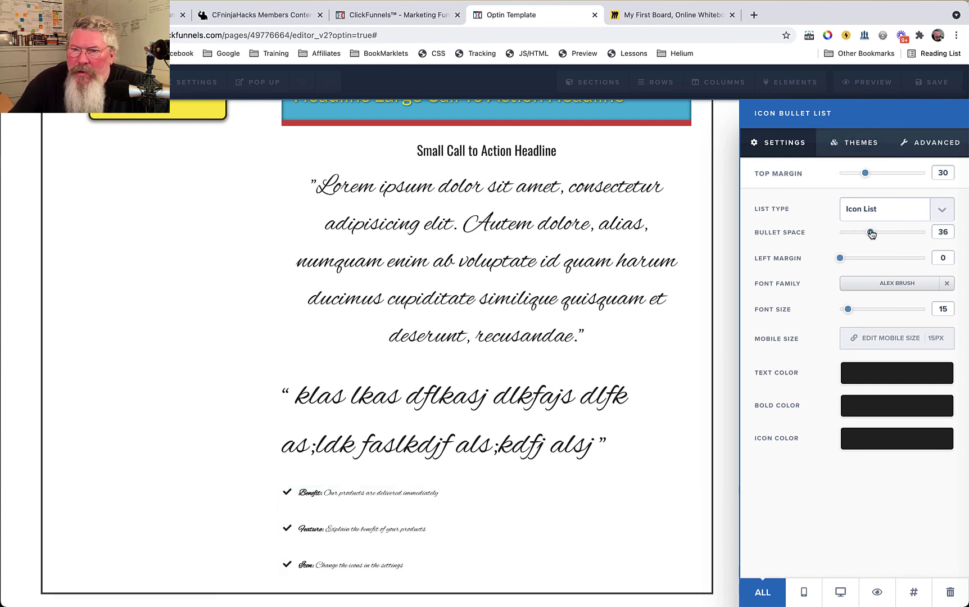
pyautogui.moveTo(872, 234); pyautogui.dragTo(838, 234)
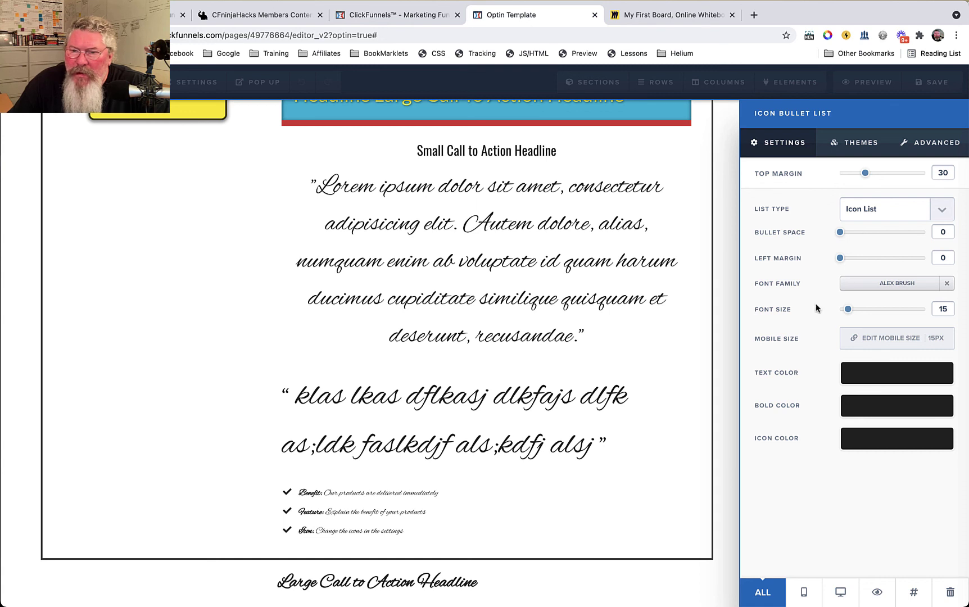
# - Set the bullet list's font size to 36 and its font family to Open Sans
pyautogui.moveTo(847, 313); pyautogui.dragTo(876, 312)
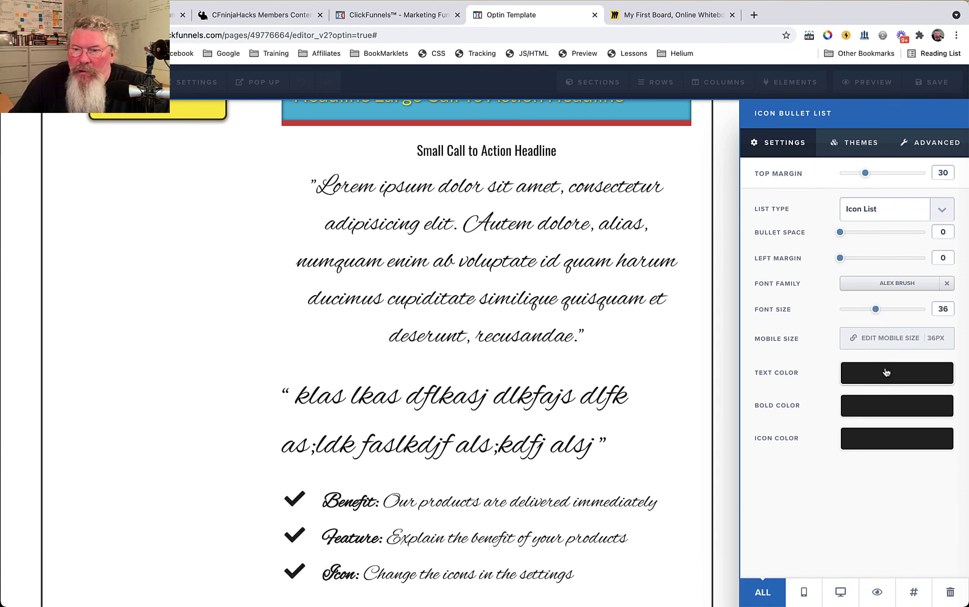
pyautogui.click(901, 286)
pyautogui.scroll(4, 837, 260)
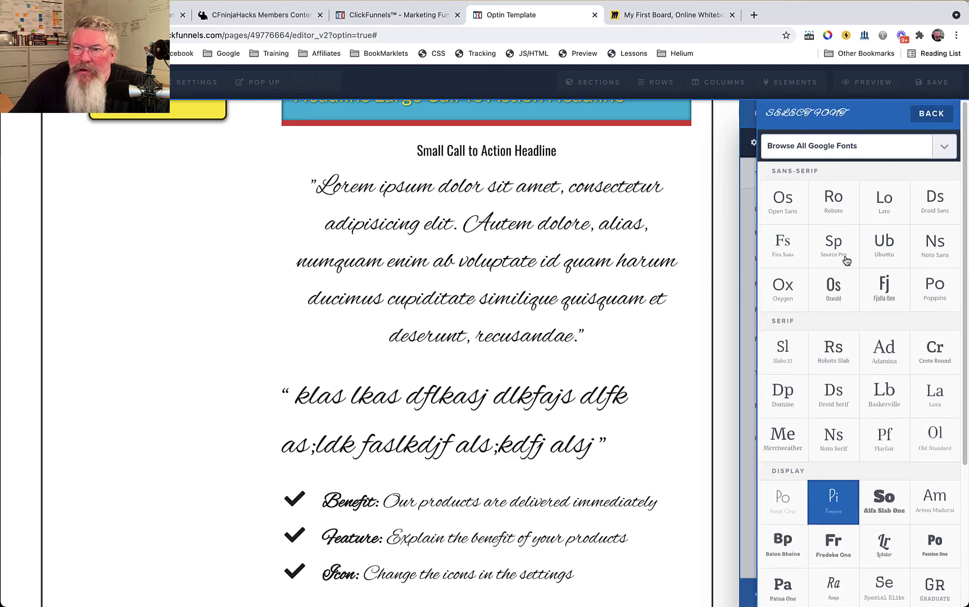
pyautogui.click(781, 198)
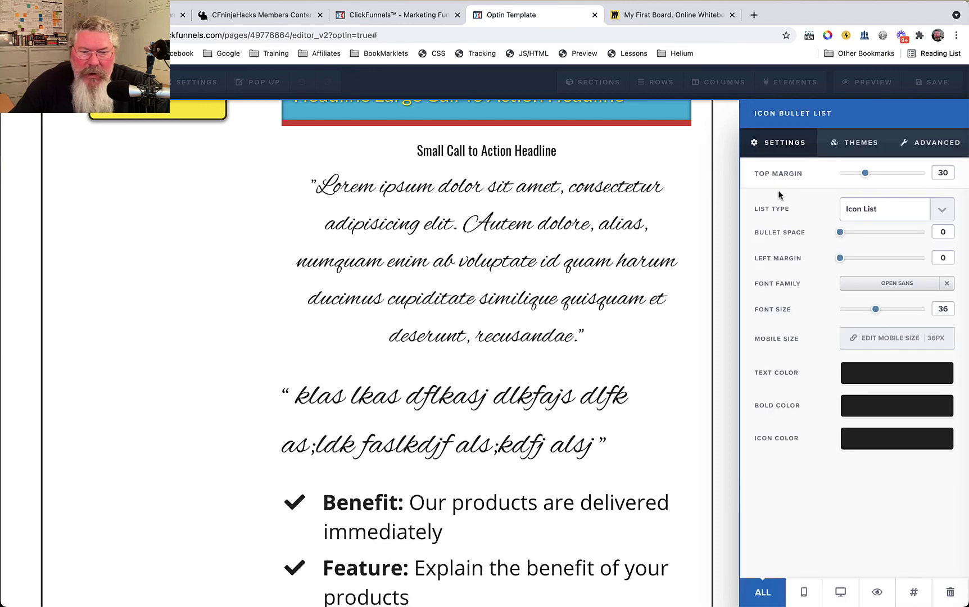
pyautogui.click(575, 408)
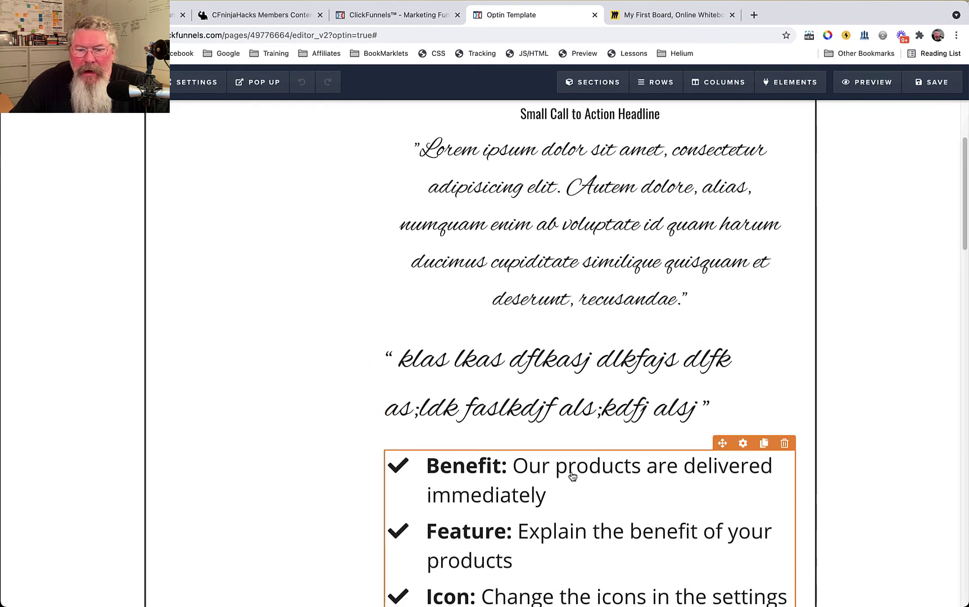
# - Review the bullet list's settings and its inline text formatting options
pyautogui.click(743, 444)
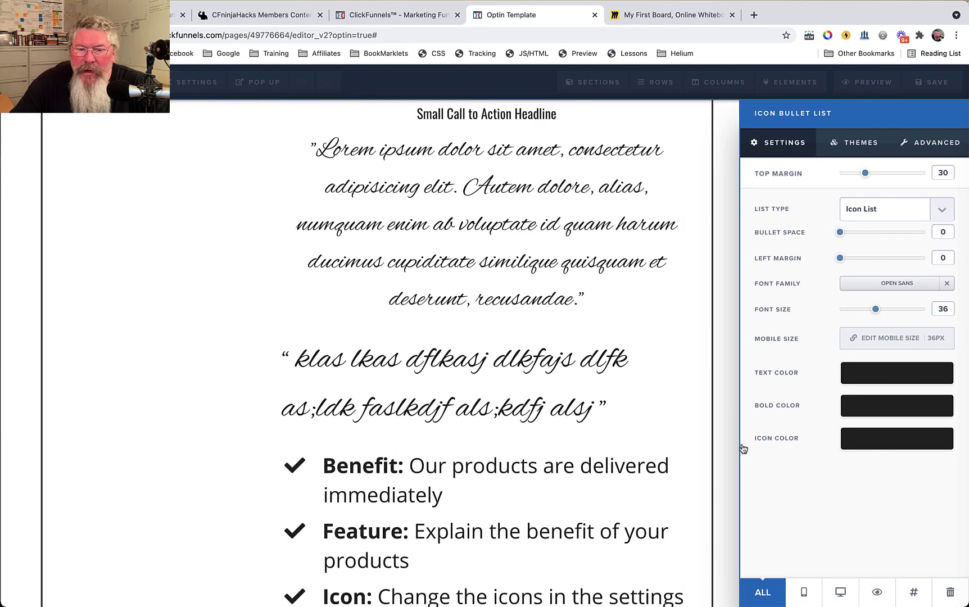
pyautogui.click(578, 491)
pyautogui.click(644, 484)
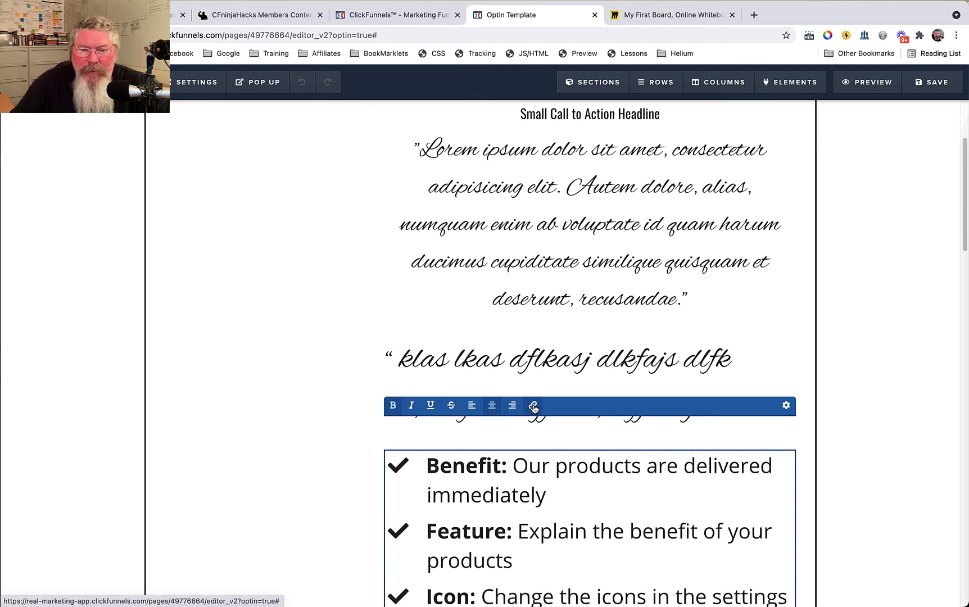
pyautogui.click(786, 406)
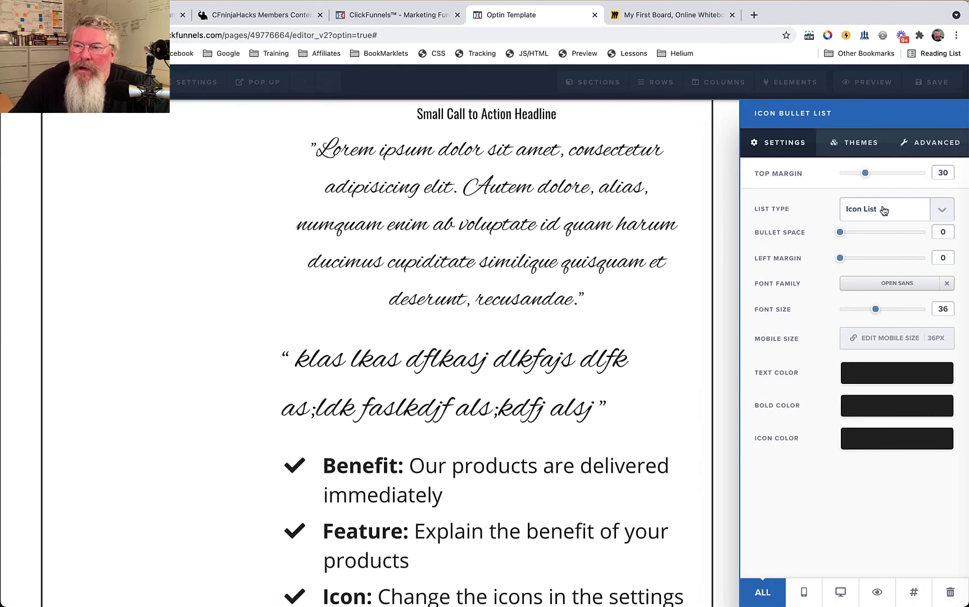
# - Browse the bullet list themes and apply the bordered one with blue checkmark boxes
pyautogui.click(861, 144)
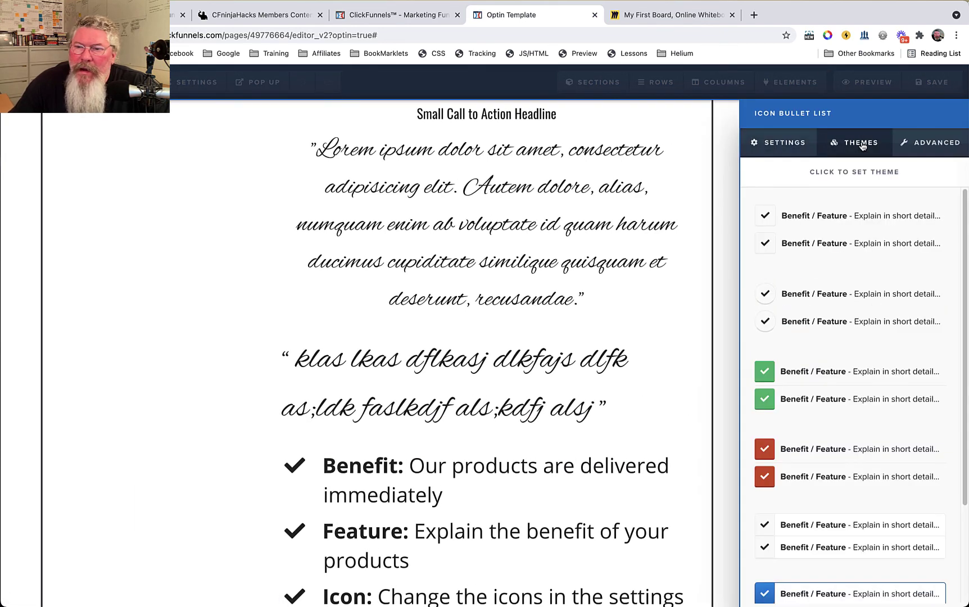
pyautogui.scroll(-3, 844, 255)
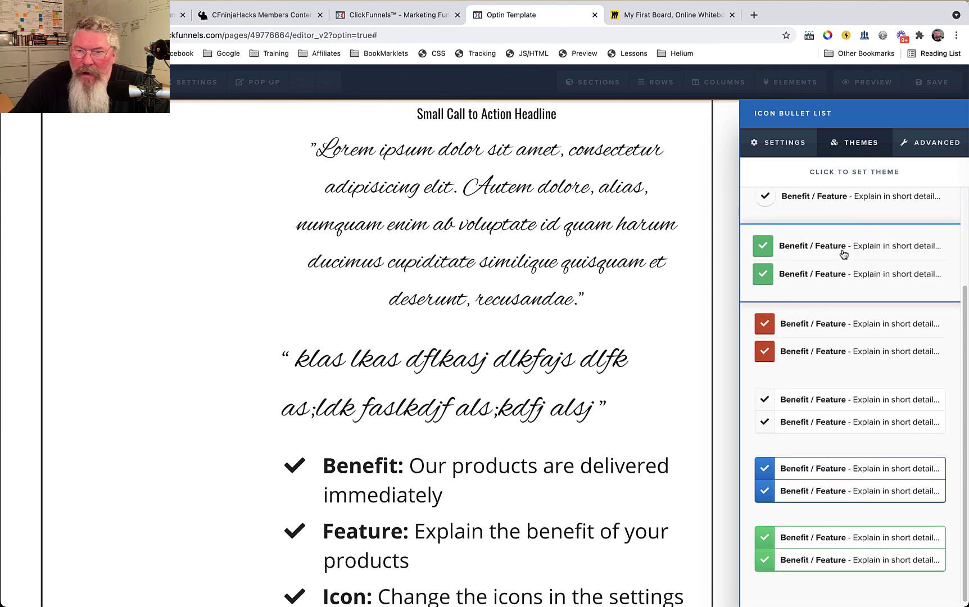
pyautogui.scroll(3, 824, 242)
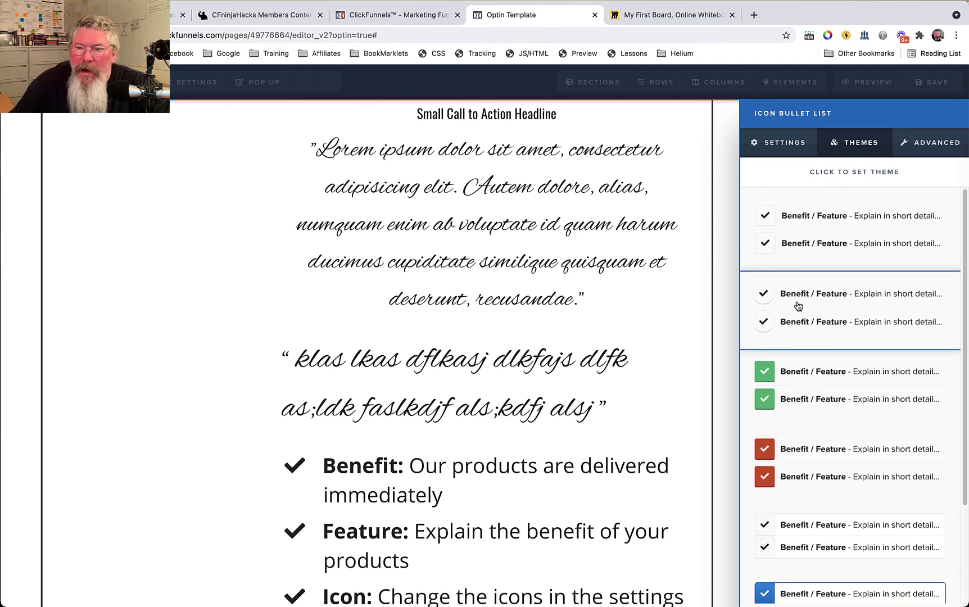
pyautogui.scroll(-1, 823, 454)
pyautogui.click(818, 547)
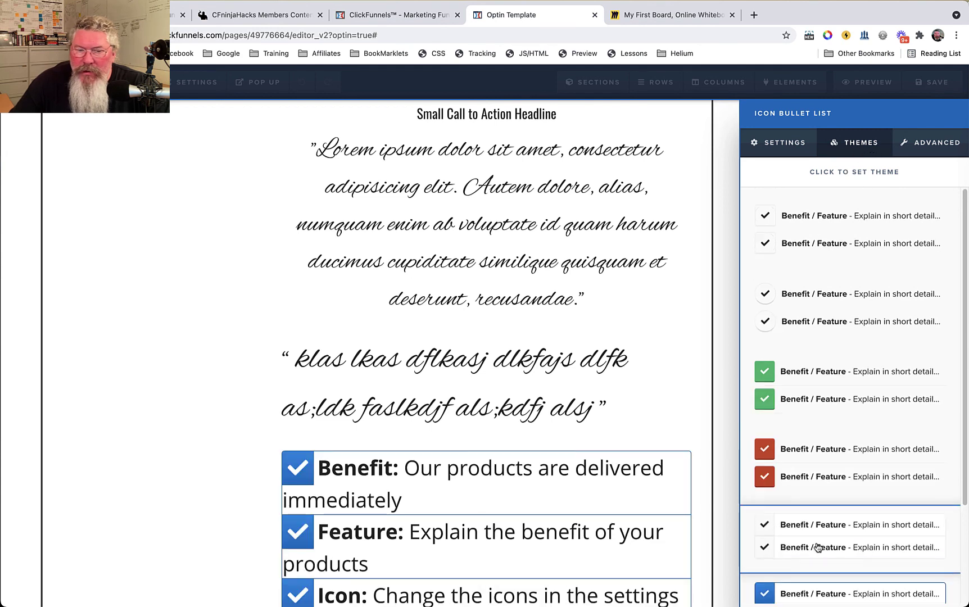
# - Try the round and square black checkmark themes on the bullet list, and apply the bordered theme with green checkmark boxes
pyautogui.click(866, 475)
pyautogui.click(851, 321)
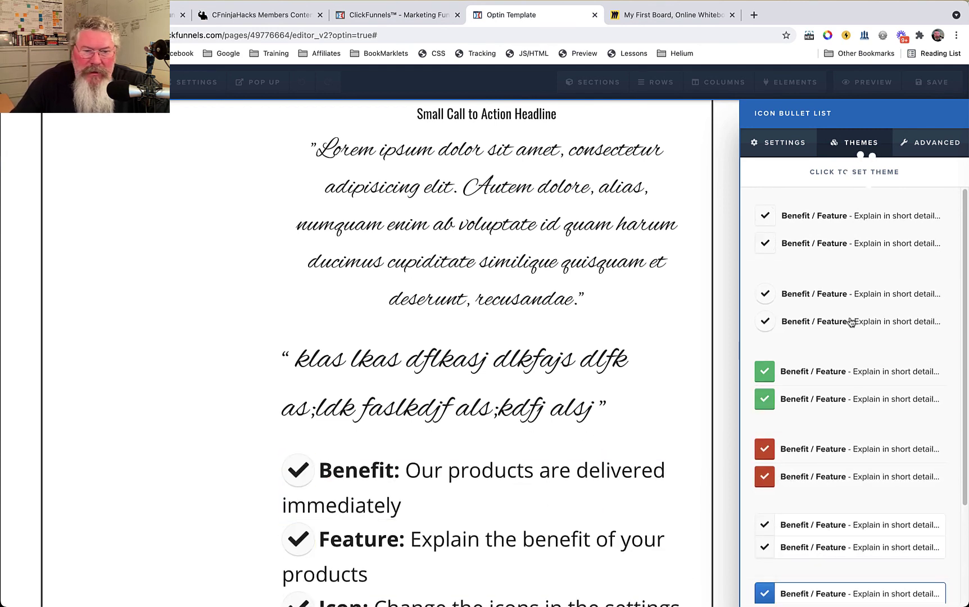
pyautogui.click(851, 245)
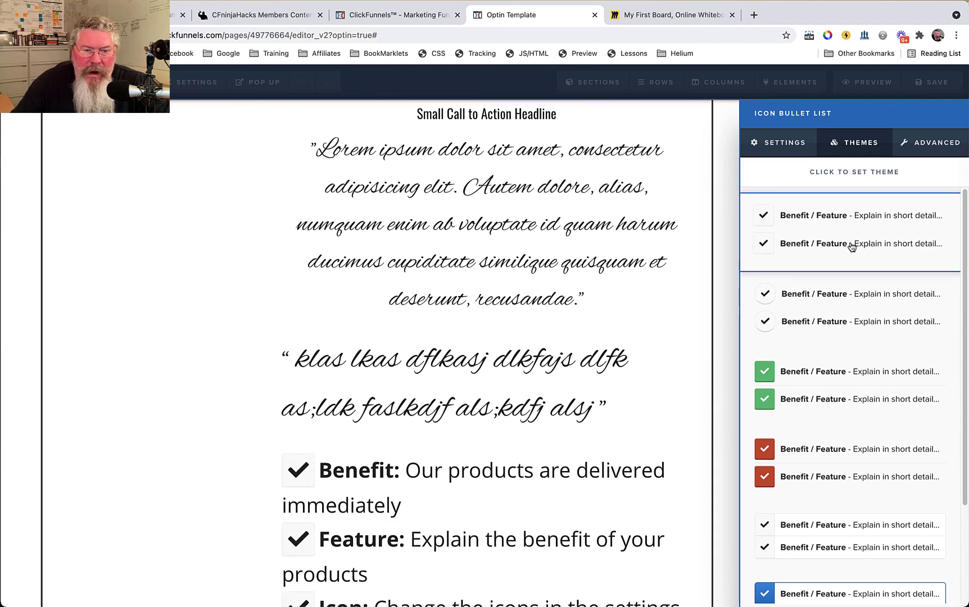
pyautogui.scroll(-3, 820, 488)
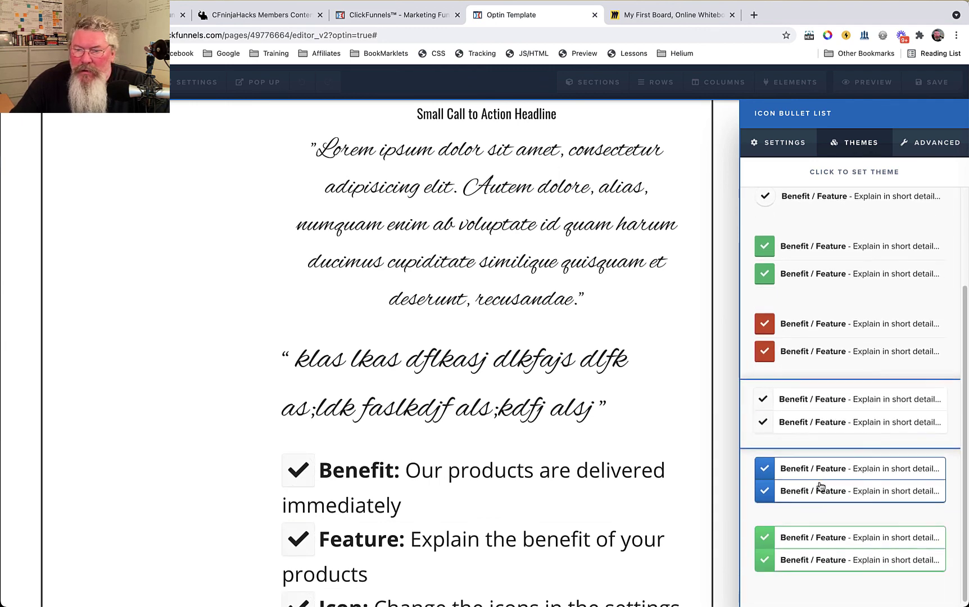
pyautogui.click(825, 541)
pyautogui.click(556, 493)
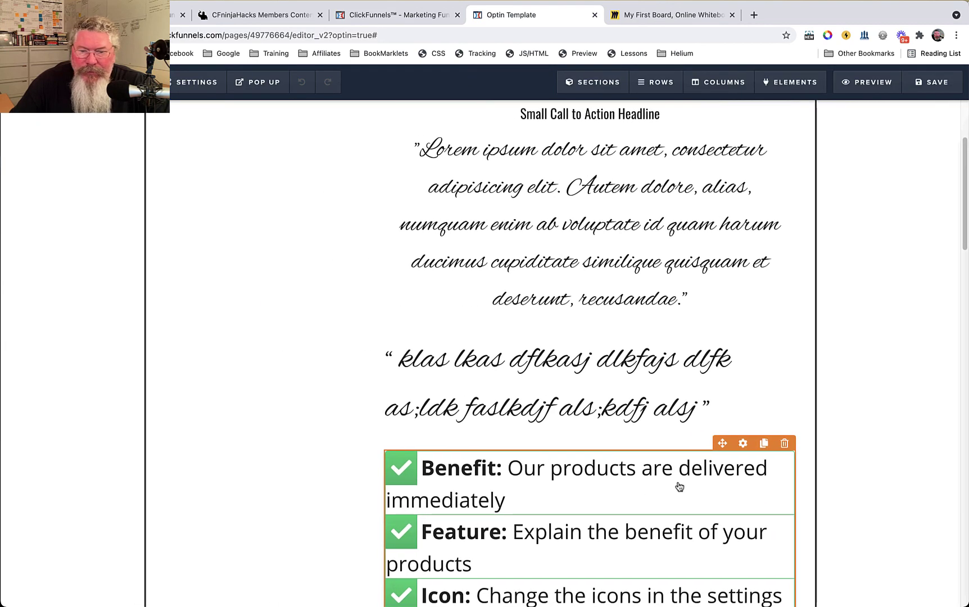
# - Try a bullet space of 18 on the bullet list, and reduce the bullet space to 7
pyautogui.click(742, 444)
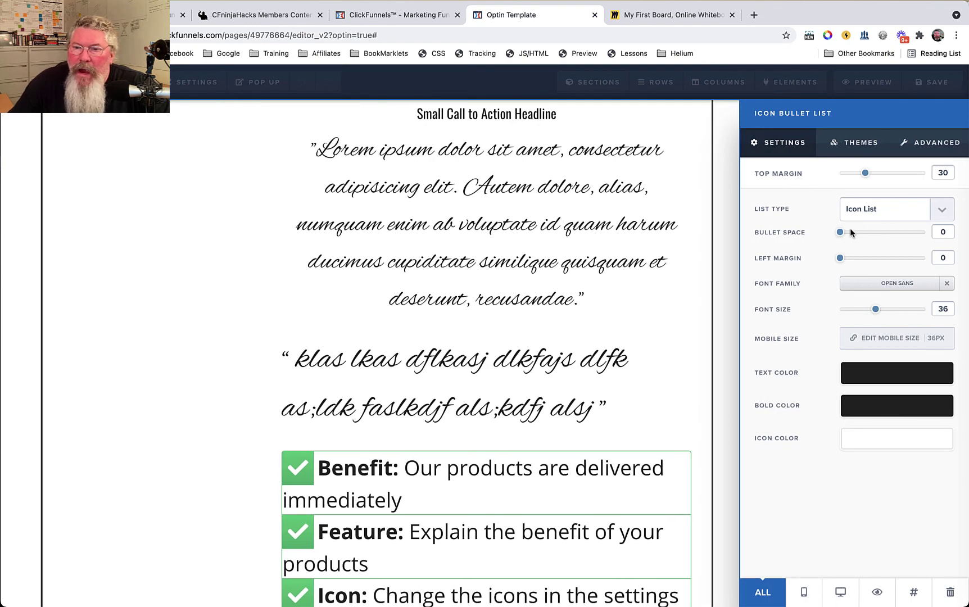
pyautogui.moveTo(842, 234)
pyautogui.mouseDown()
pyautogui.moveTo(872, 233)
pyautogui.moveTo(855, 232)
pyautogui.mouseUp()
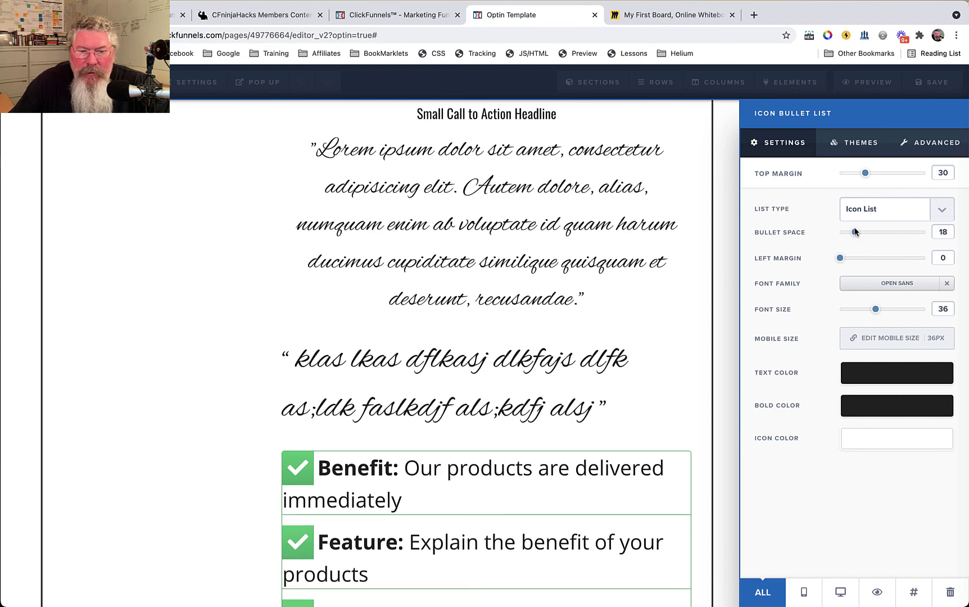
pyautogui.click(640, 289)
pyautogui.scroll(-4, 640, 288)
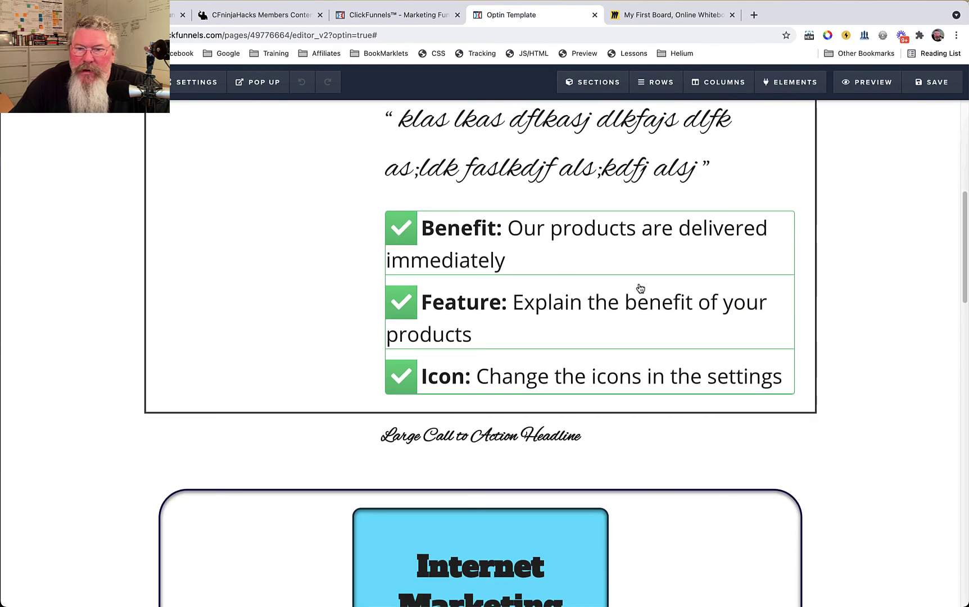
pyautogui.click(742, 205)
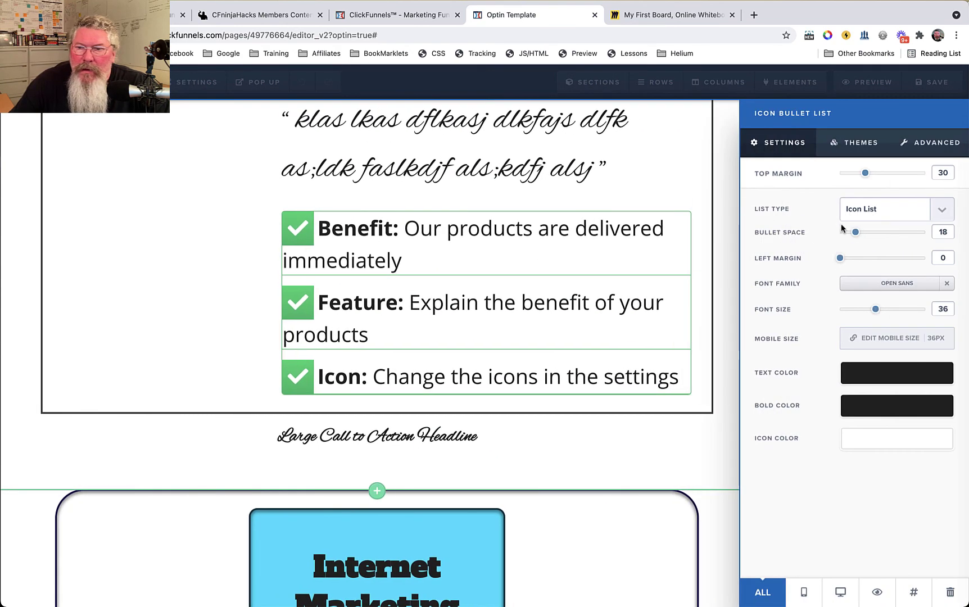
pyautogui.moveTo(855, 234); pyautogui.dragTo(832, 260)
# - Try the Ordered List type on the bullet list and switch it back to Icon List
pyautogui.click(868, 211)
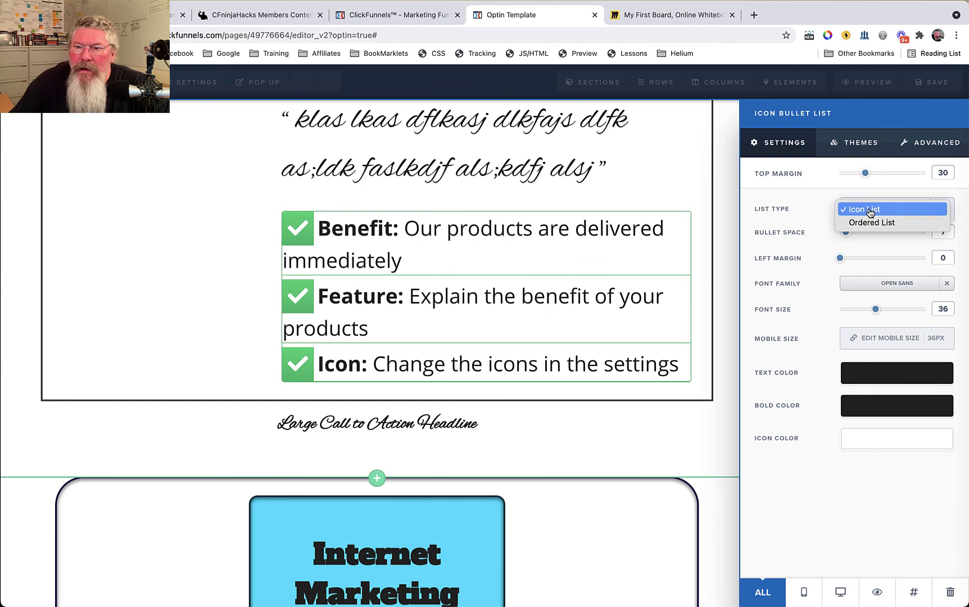
pyautogui.click(870, 222)
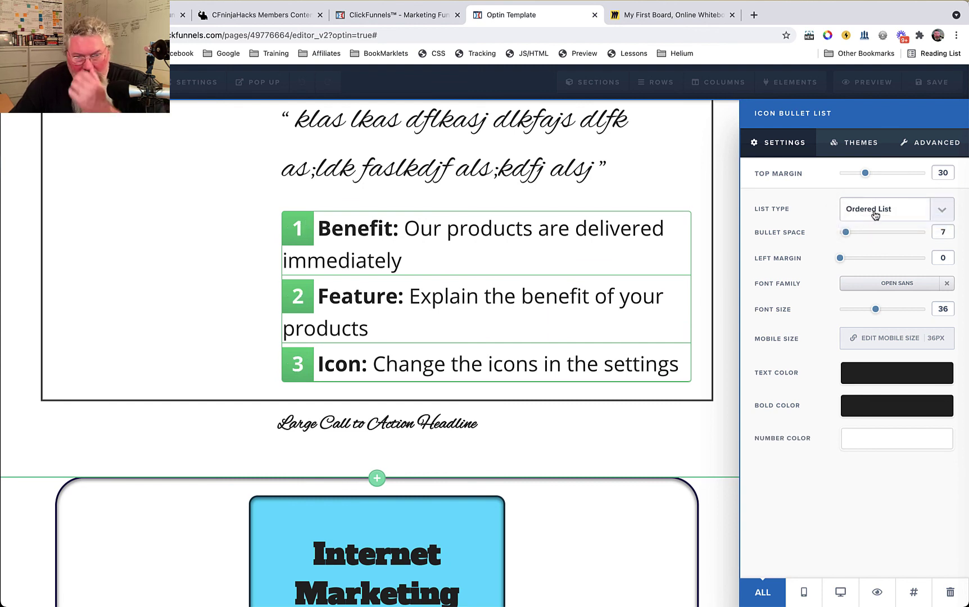
pyautogui.click(874, 212)
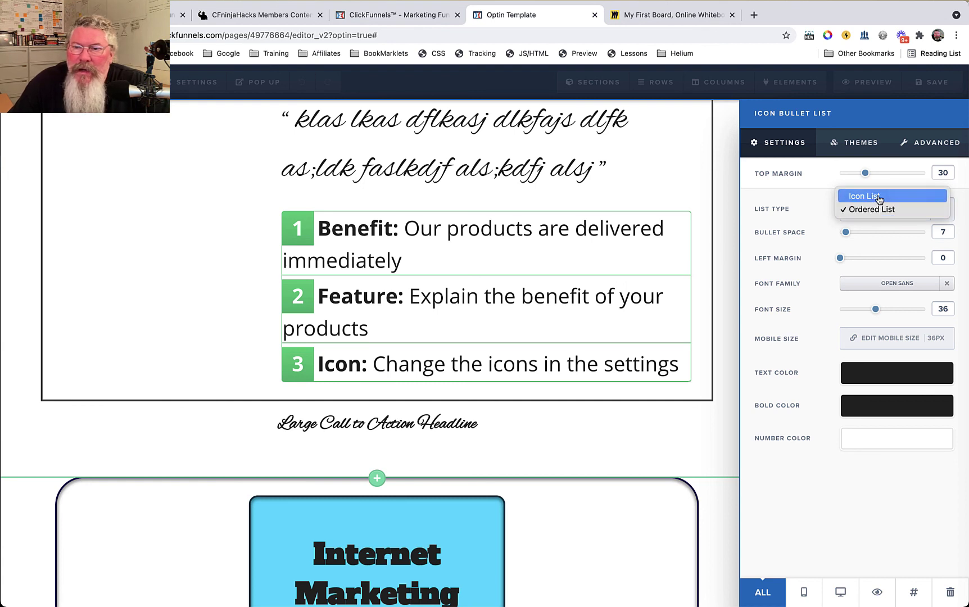
pyautogui.click(878, 198)
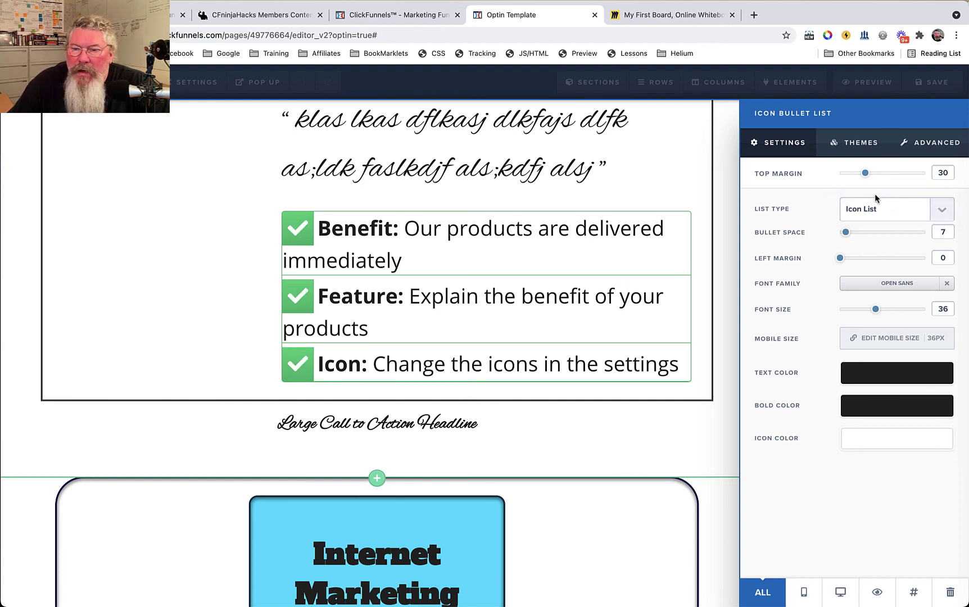
# - Set the bullet list's text color to yellow #ffe300 and its bold color to blue #0075b2
pyautogui.click(870, 386)
pyautogui.click(815, 430)
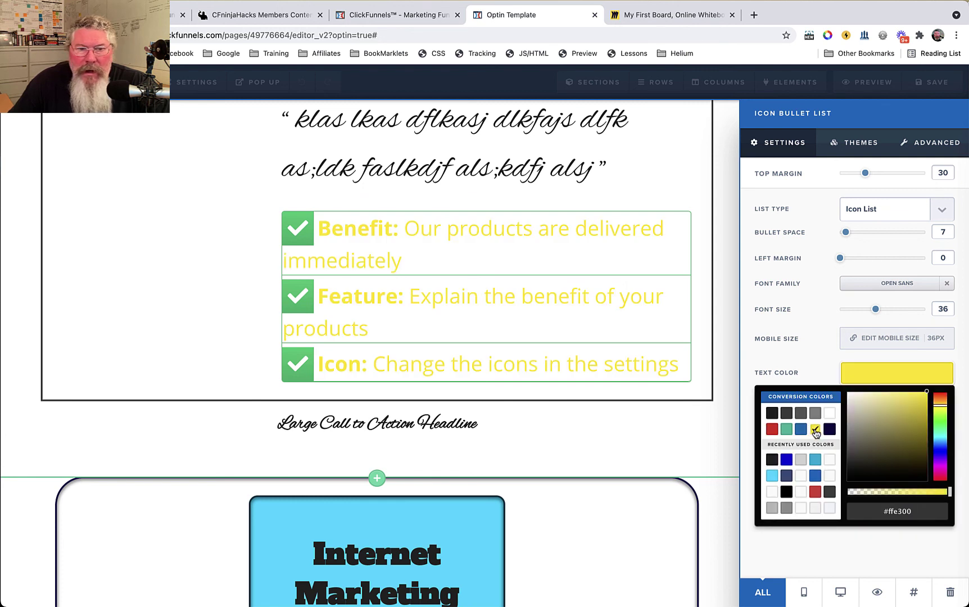
pyautogui.click(812, 358)
pyautogui.click(855, 411)
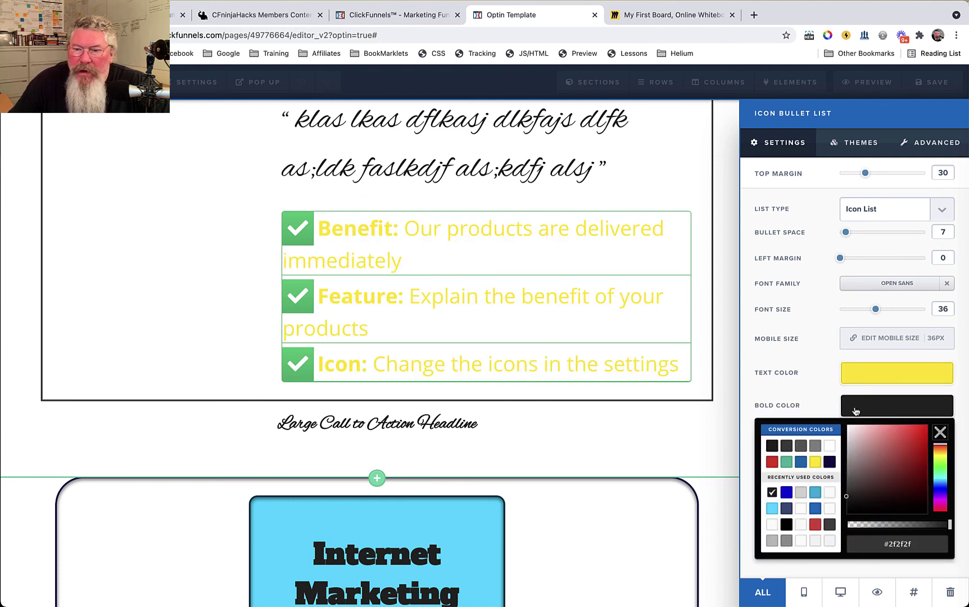
pyautogui.click(801, 462)
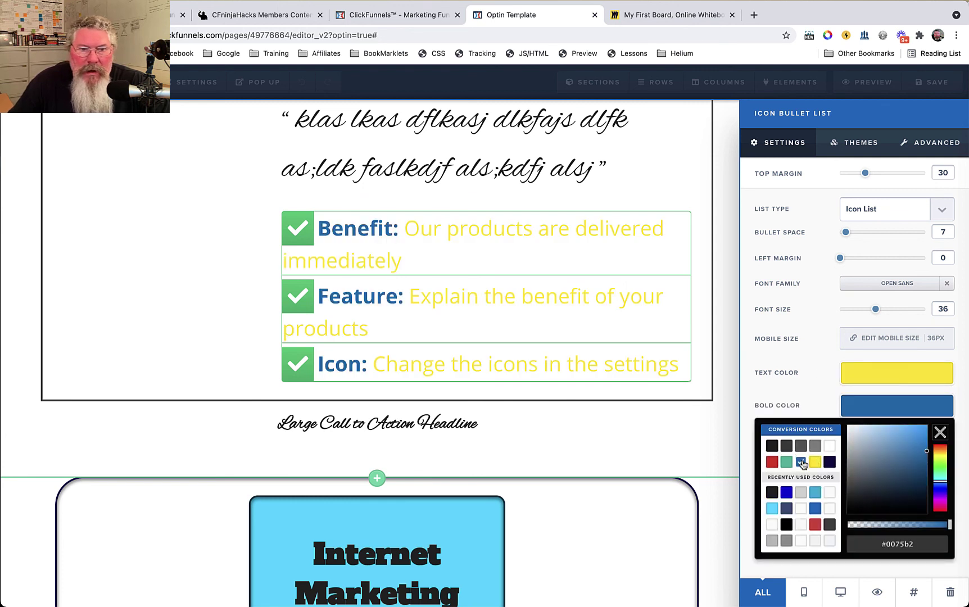
pyautogui.click(802, 360)
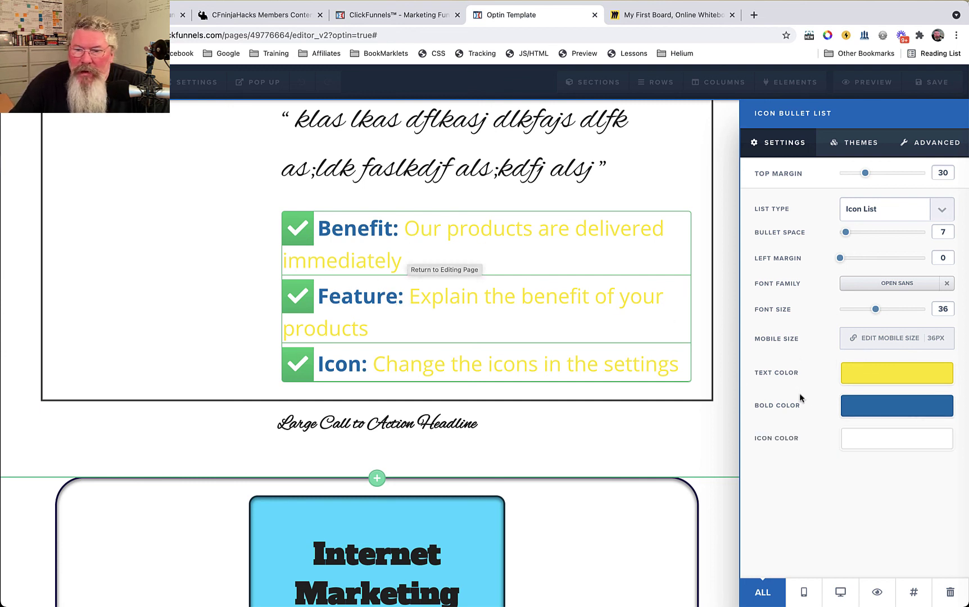
# - Set the bullet list's icon color to red #e43b2c
pyautogui.click(889, 439)
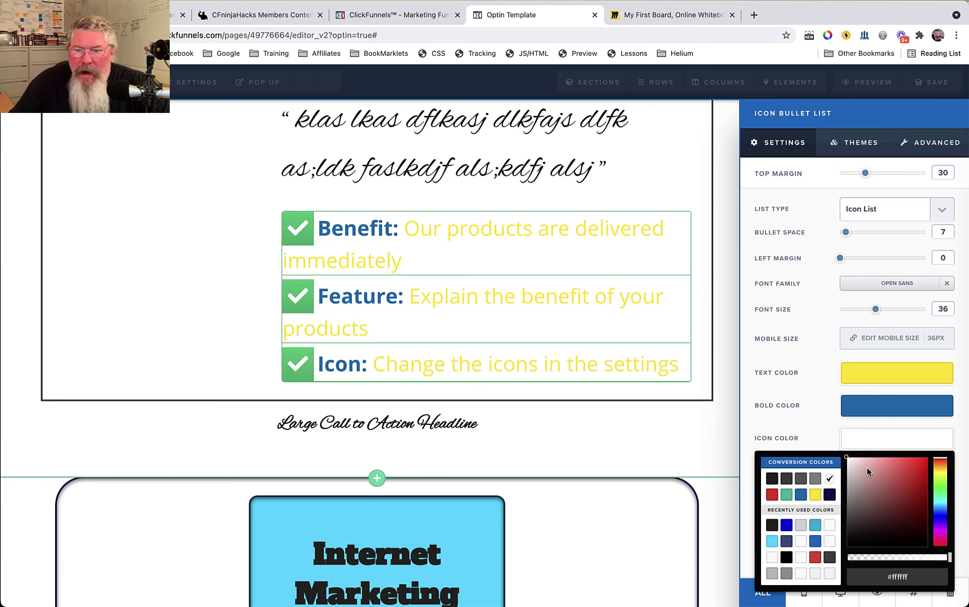
pyautogui.click(772, 495)
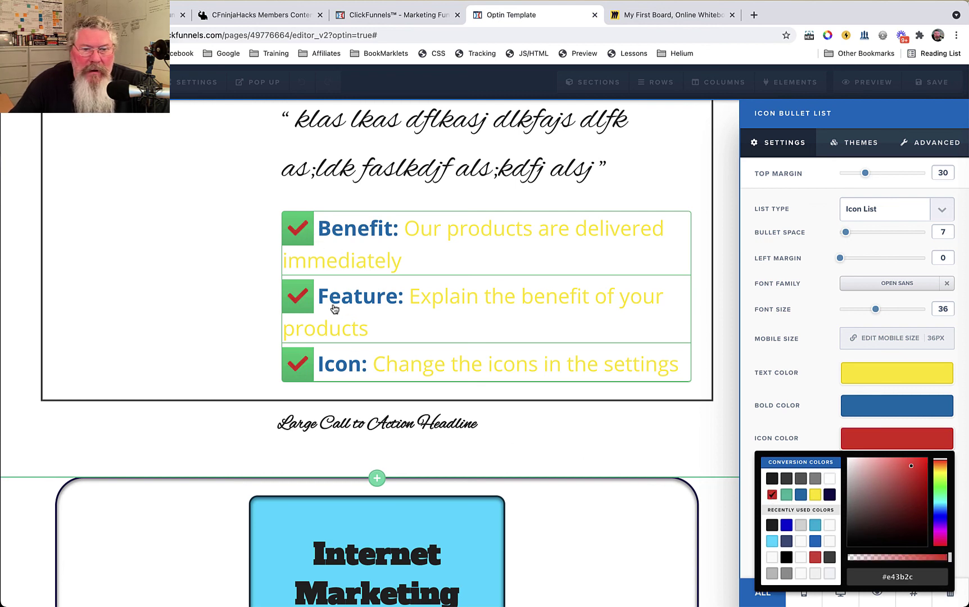
pyautogui.click(820, 300)
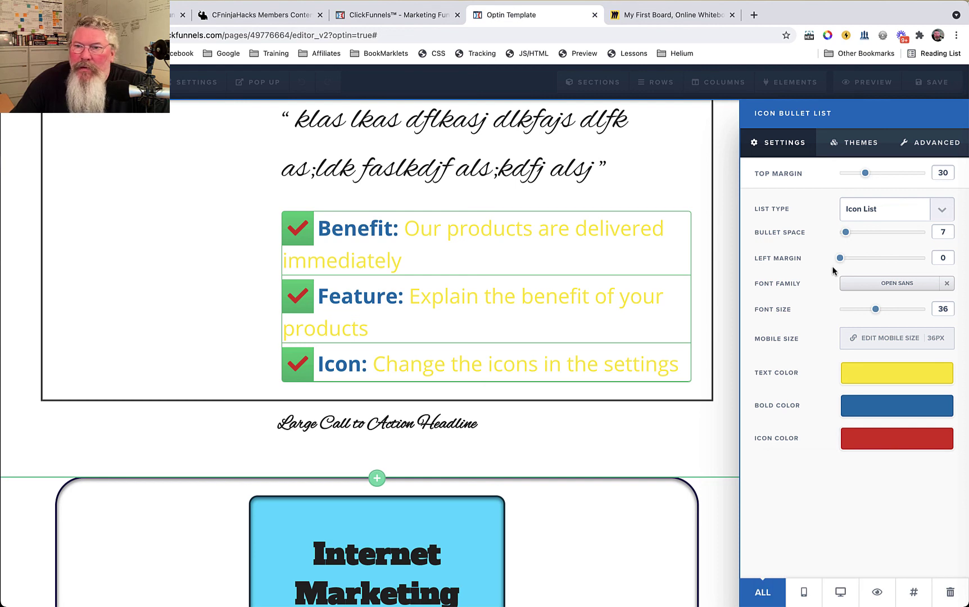
# - Change the three bullet icons to fas fa-adjust, fas fa-align-center and the circled A icon, in that order
pyautogui.click(925, 145)
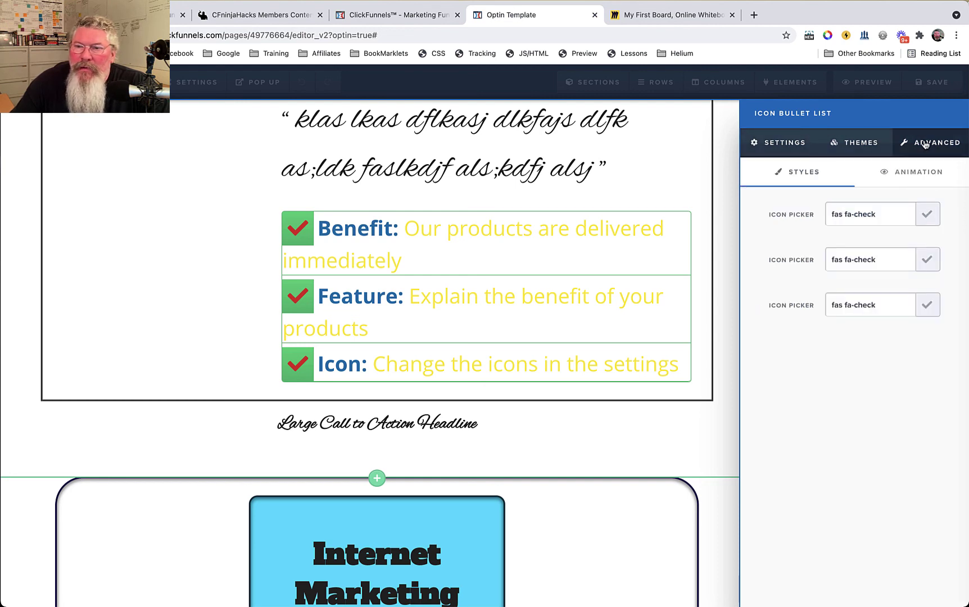
pyautogui.click(877, 214)
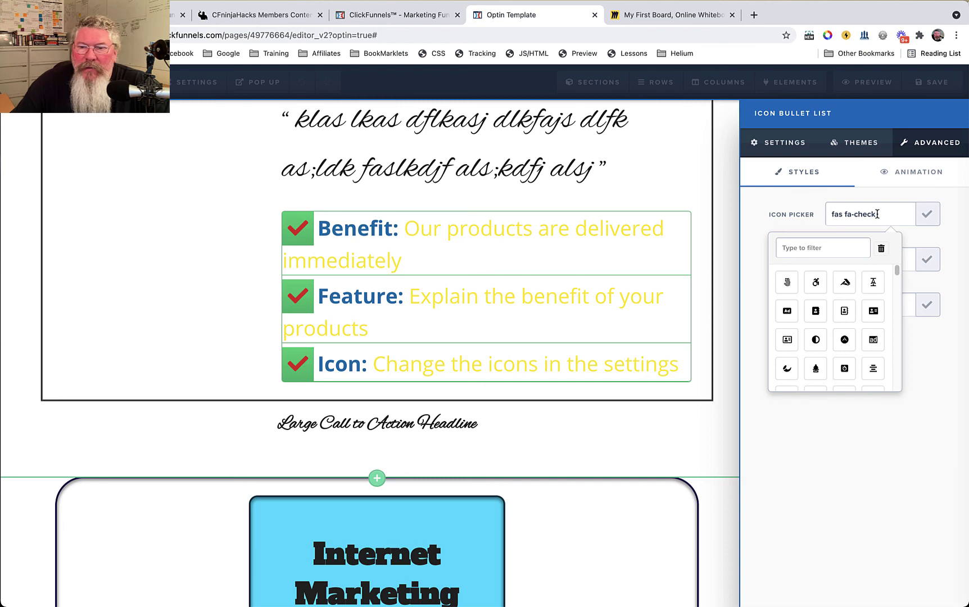
pyautogui.click(820, 341)
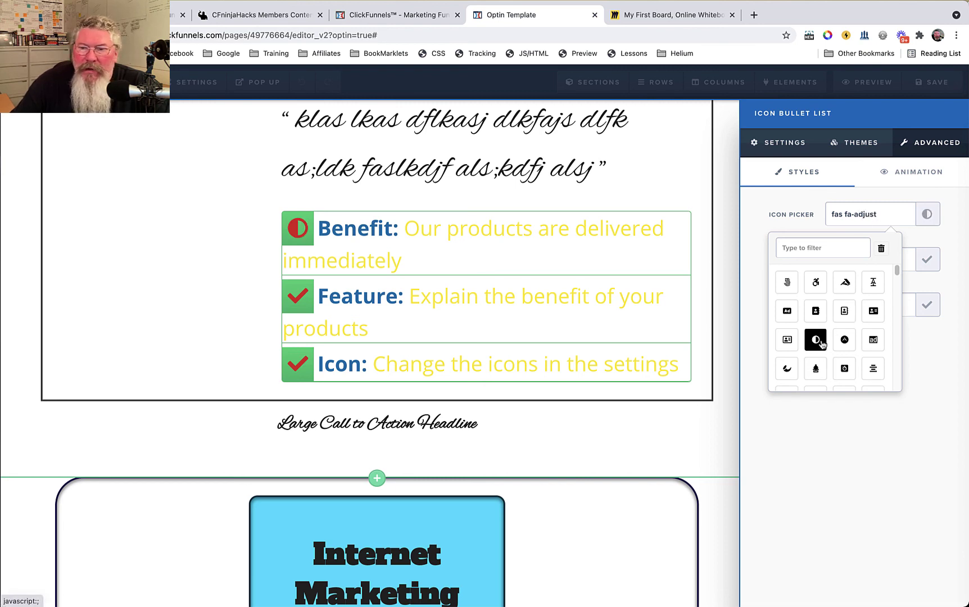
pyautogui.click(910, 260)
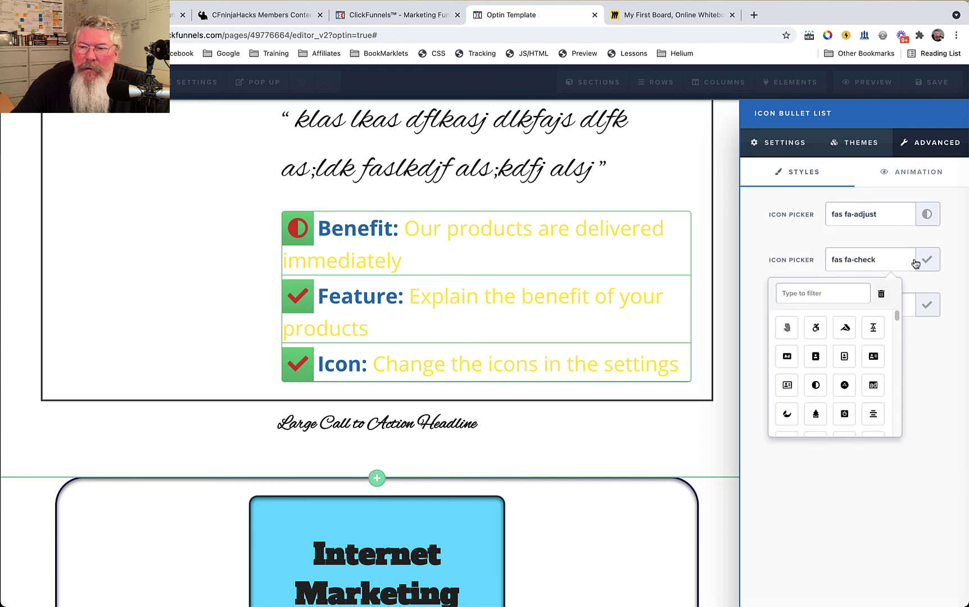
pyautogui.click(873, 414)
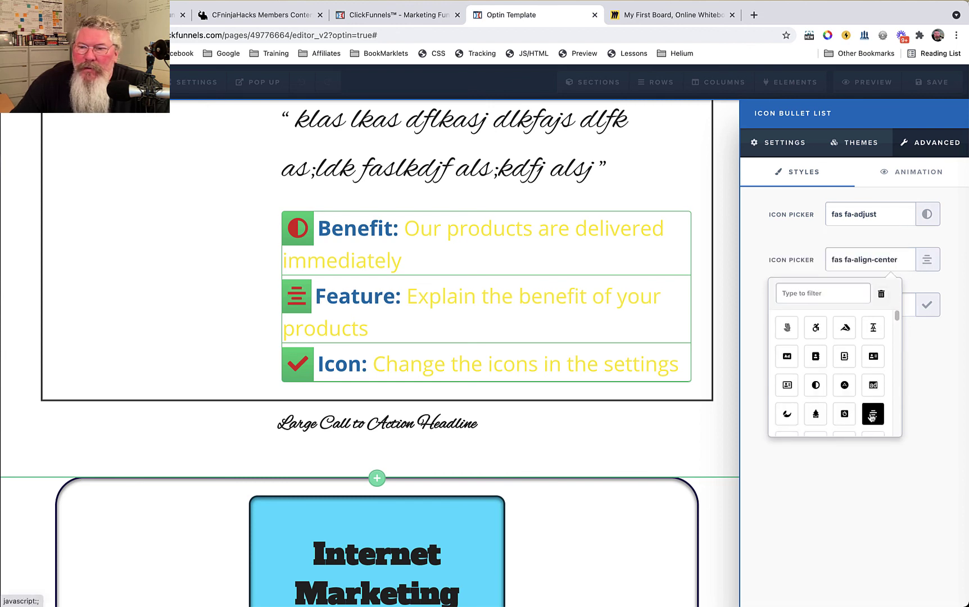
pyautogui.click(911, 305)
pyautogui.click(844, 432)
pyautogui.click(671, 394)
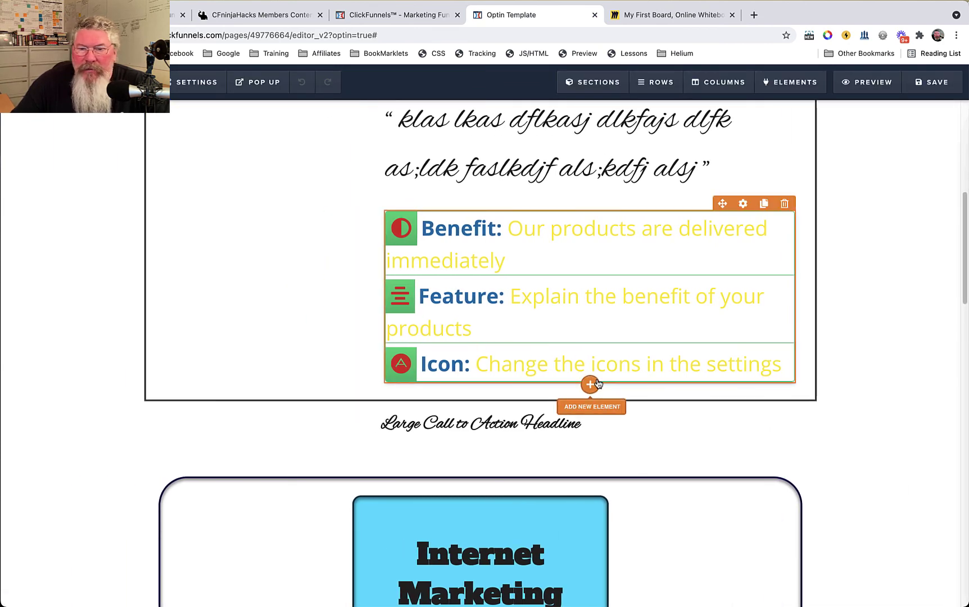
# - Save the page and open its preview
pyautogui.click(597, 384)
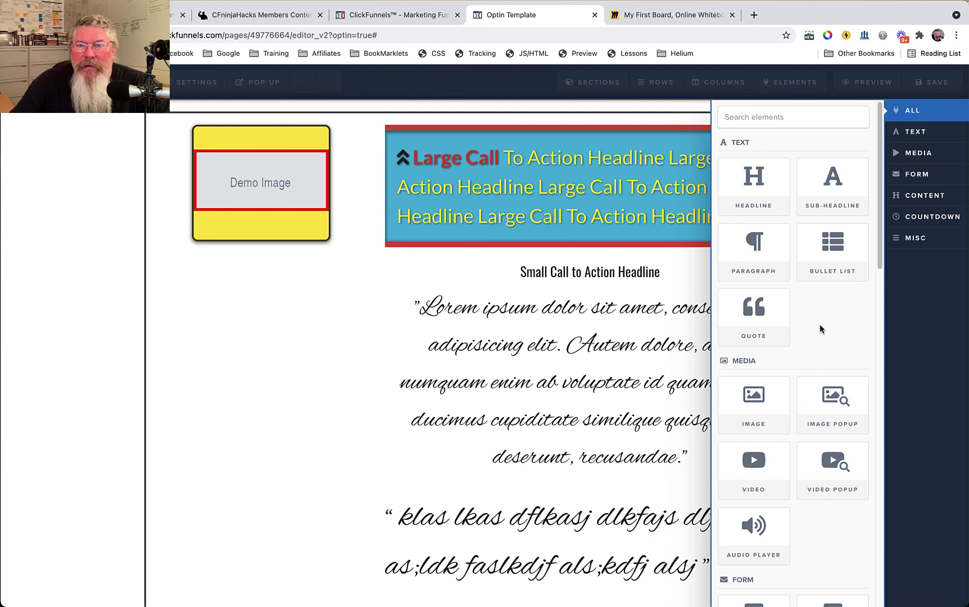
pyautogui.click(561, 311)
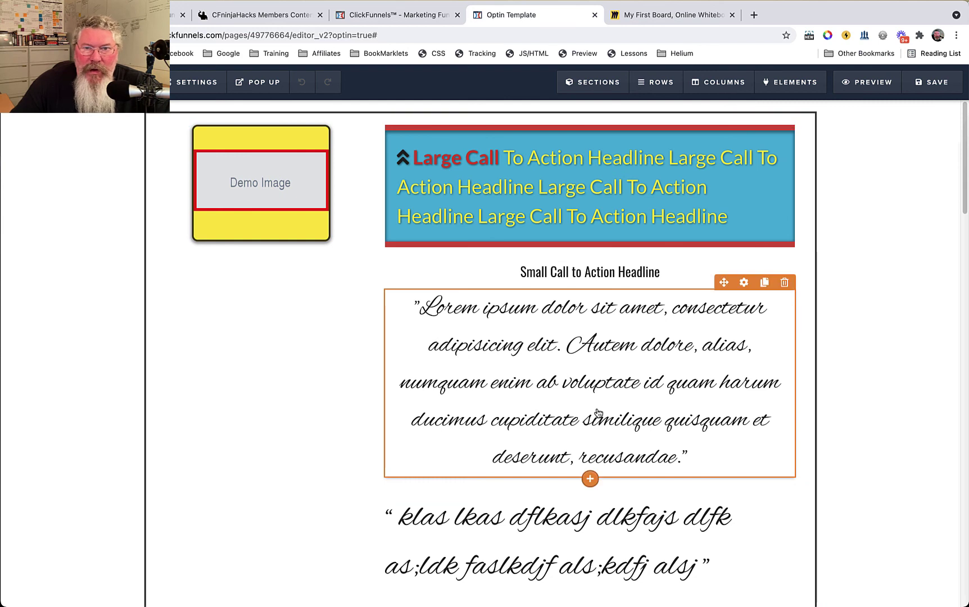
pyautogui.click(930, 82)
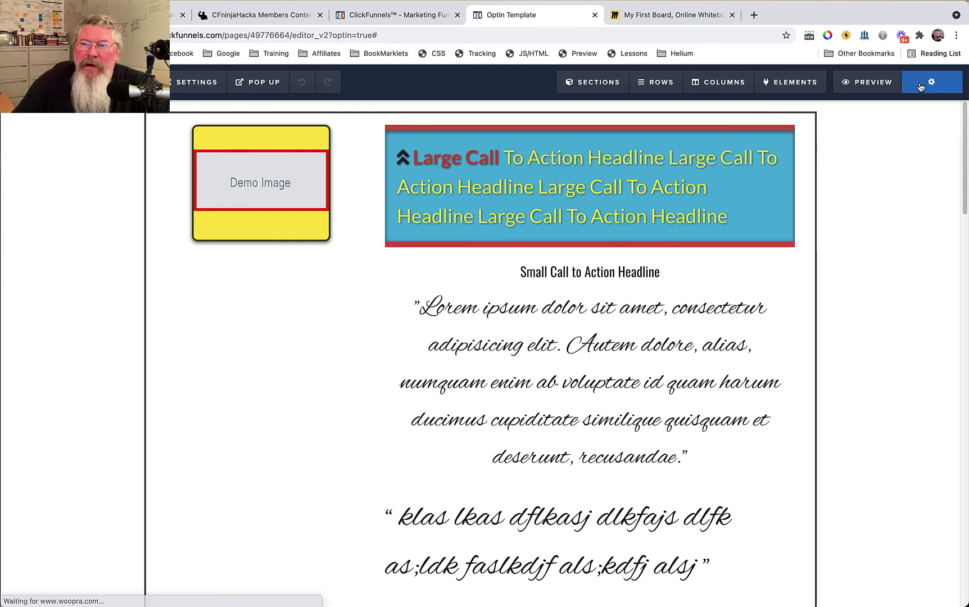
pyautogui.click(866, 83)
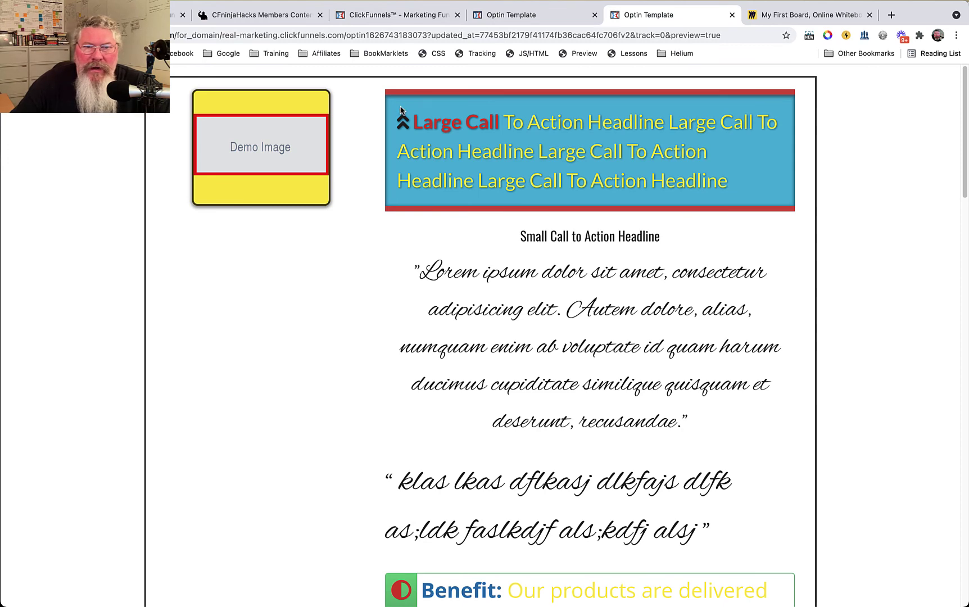
# - Inspect the large headline's HTML in the preview and expand the icon elements before and after its text
pyautogui.rightClick(429, 124)
pyautogui.click(449, 224)
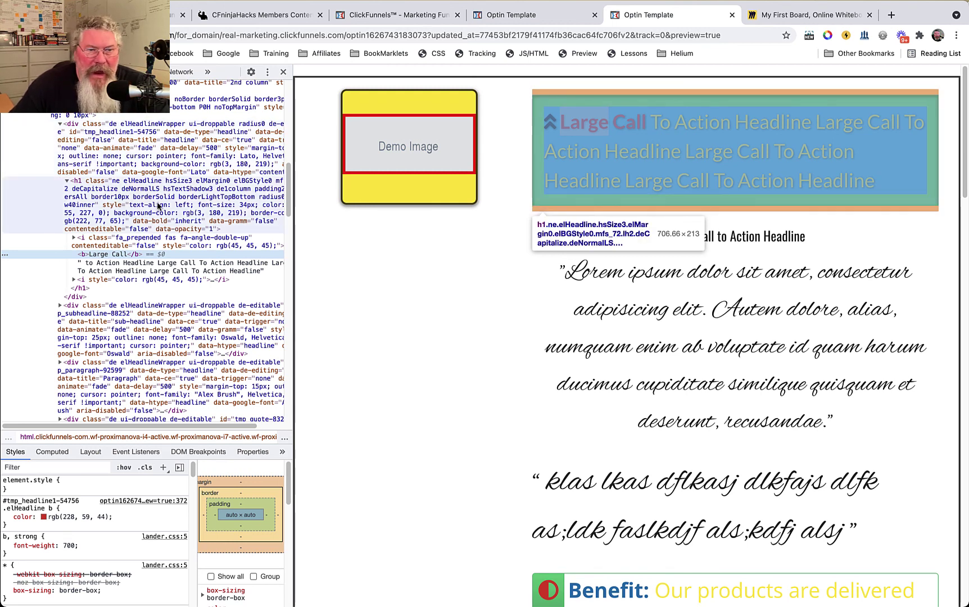
pyautogui.click(74, 237)
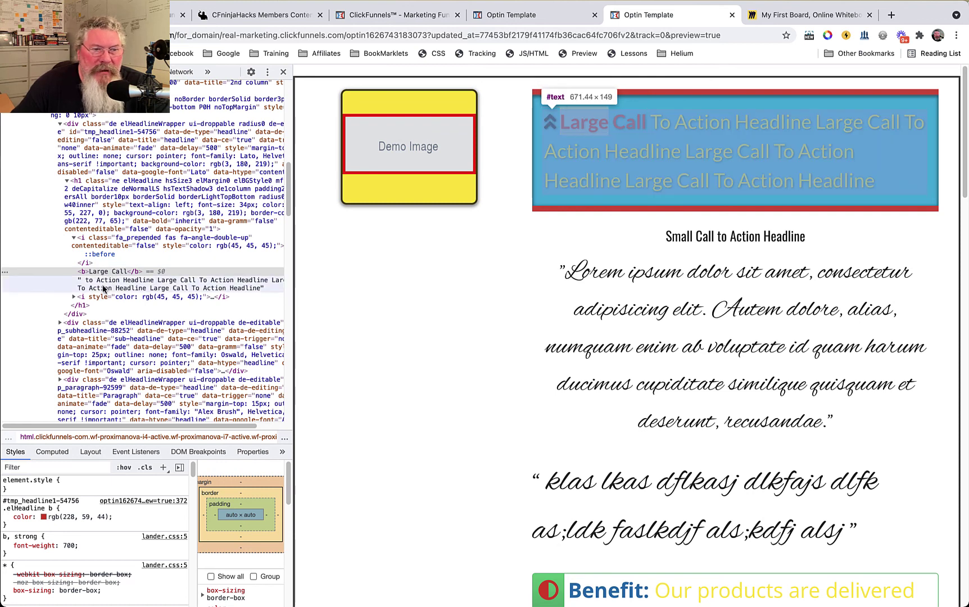
pyautogui.click(73, 296)
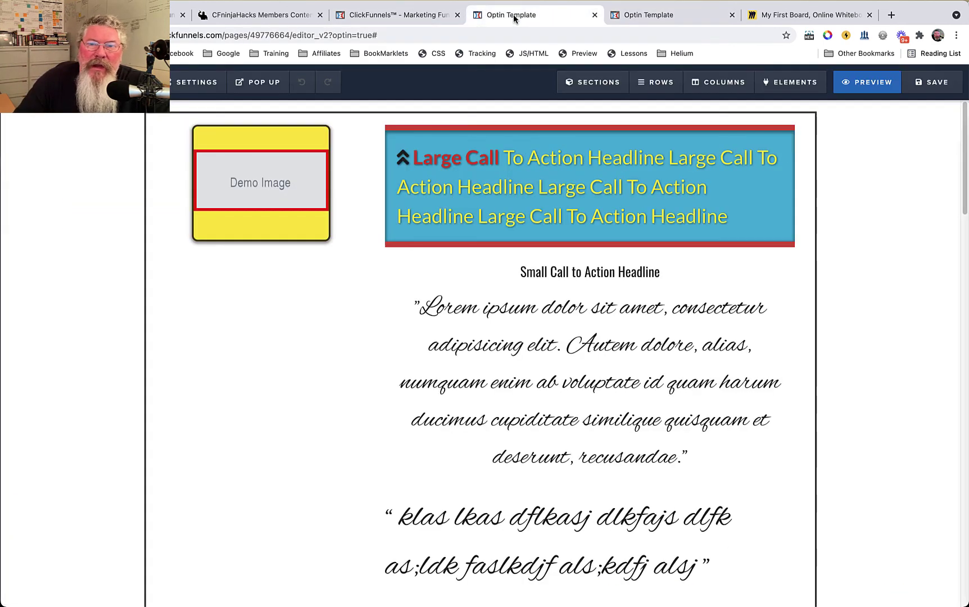
# - Return to the page editor and add a Headline element between the large blue headline and the small call to action headline
pyautogui.click(514, 16)
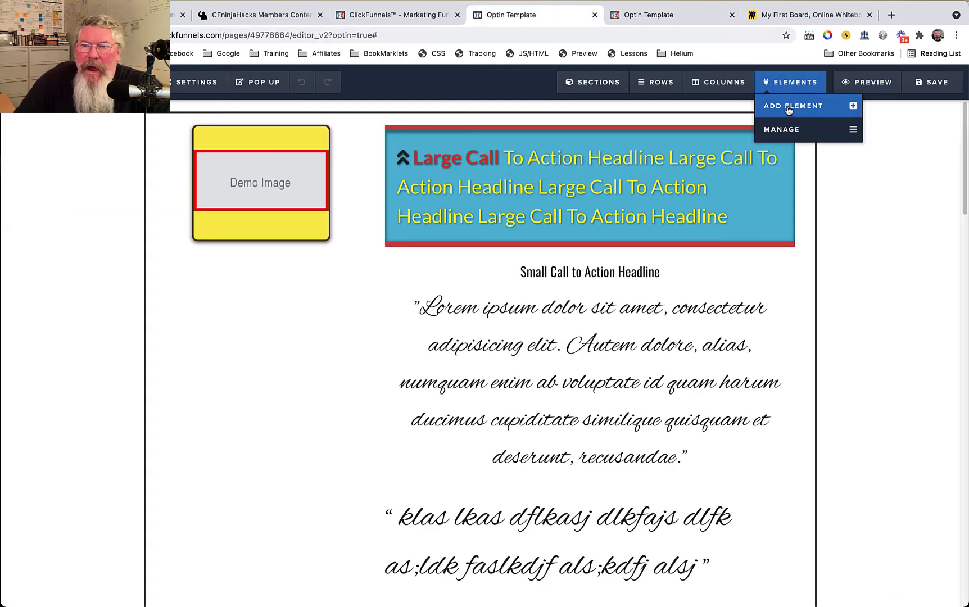
pyautogui.click(787, 106)
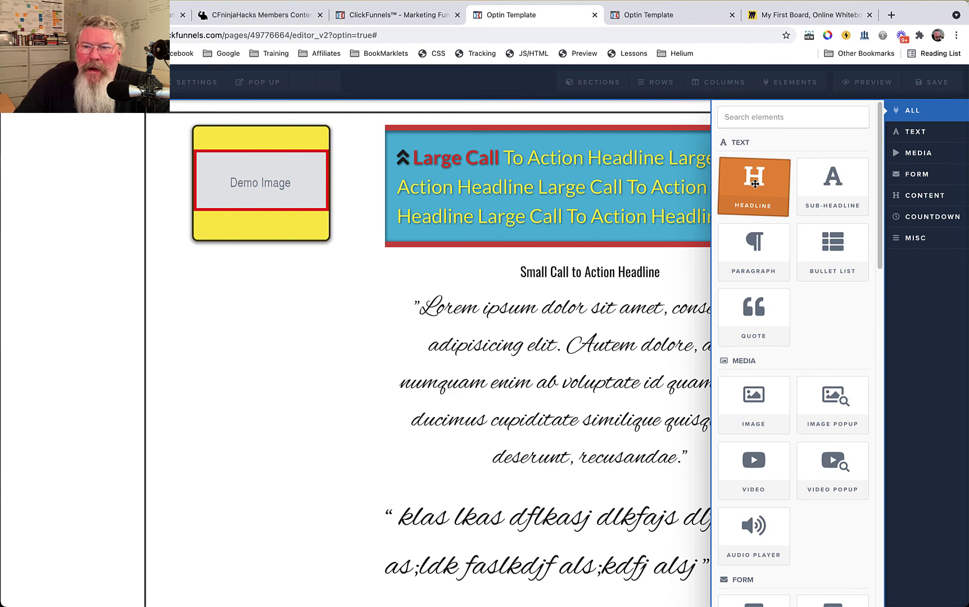
pyautogui.moveTo(755, 183); pyautogui.dragTo(567, 251)
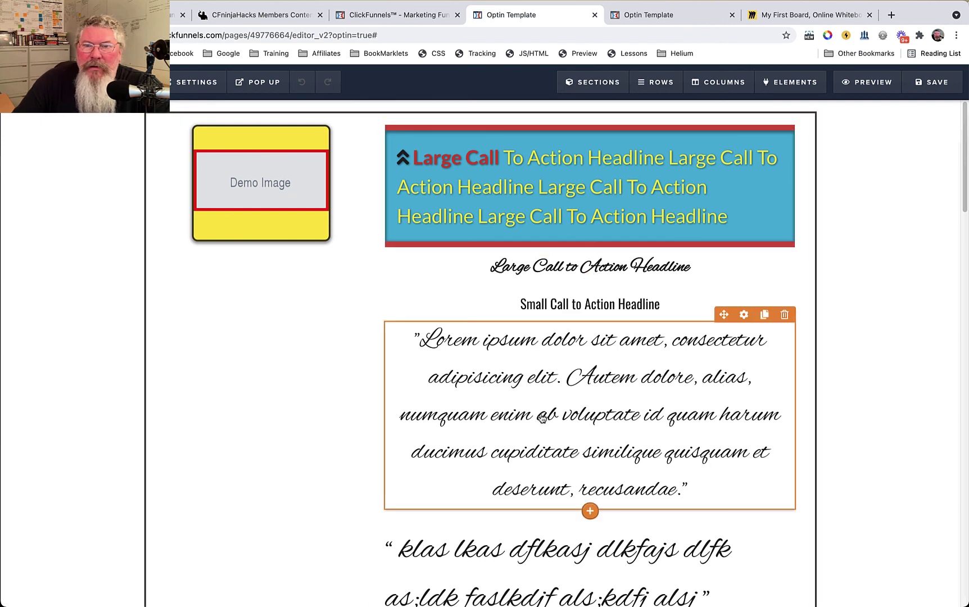
# - Inspect the HTML of the small call to action headline and the paragraph in the preview, expanding both down to their text
pyautogui.click(647, 16)
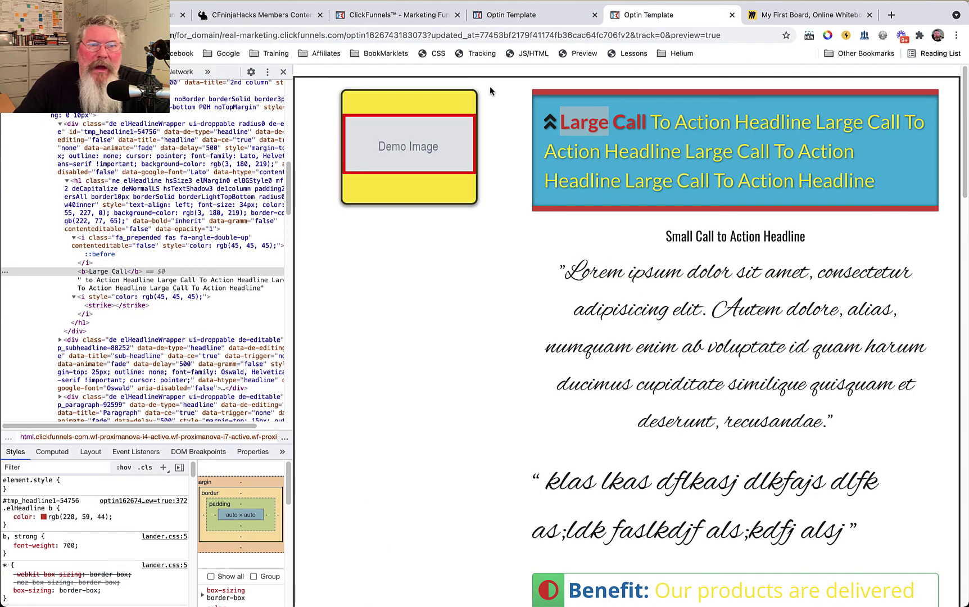
pyautogui.click(59, 340)
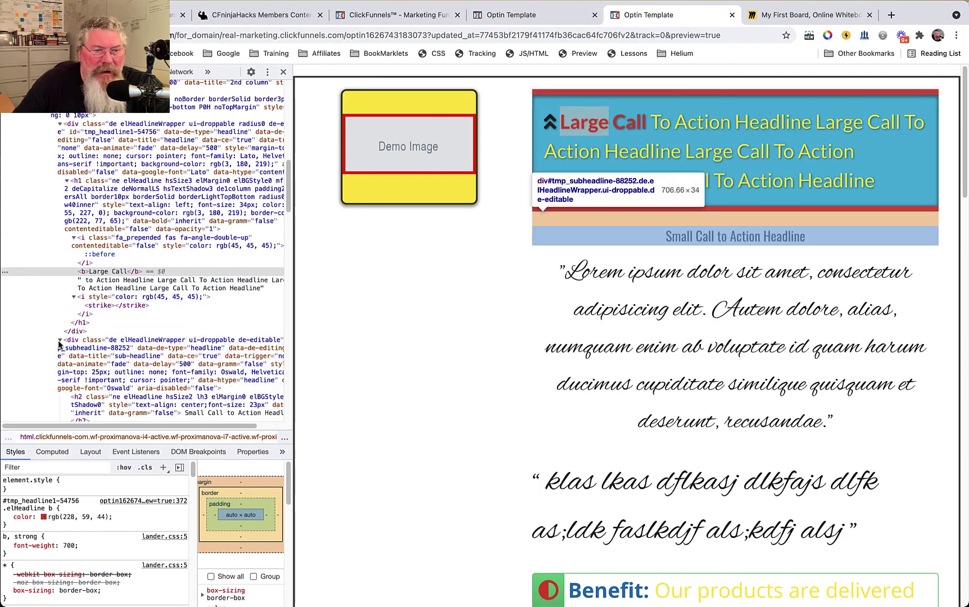
pyautogui.scroll(-2, 79, 348)
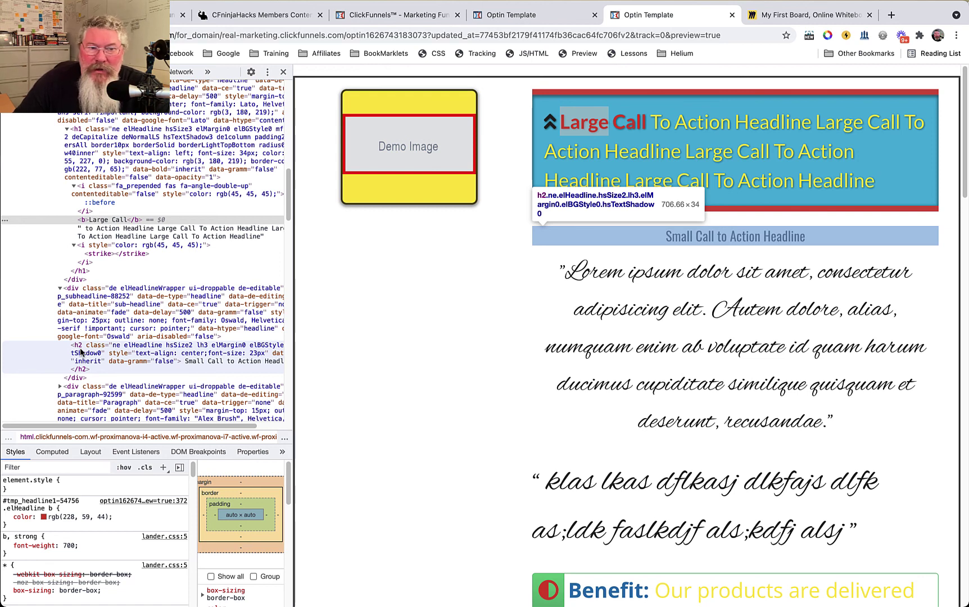
pyautogui.scroll(-2, 81, 352)
pyautogui.click(60, 339)
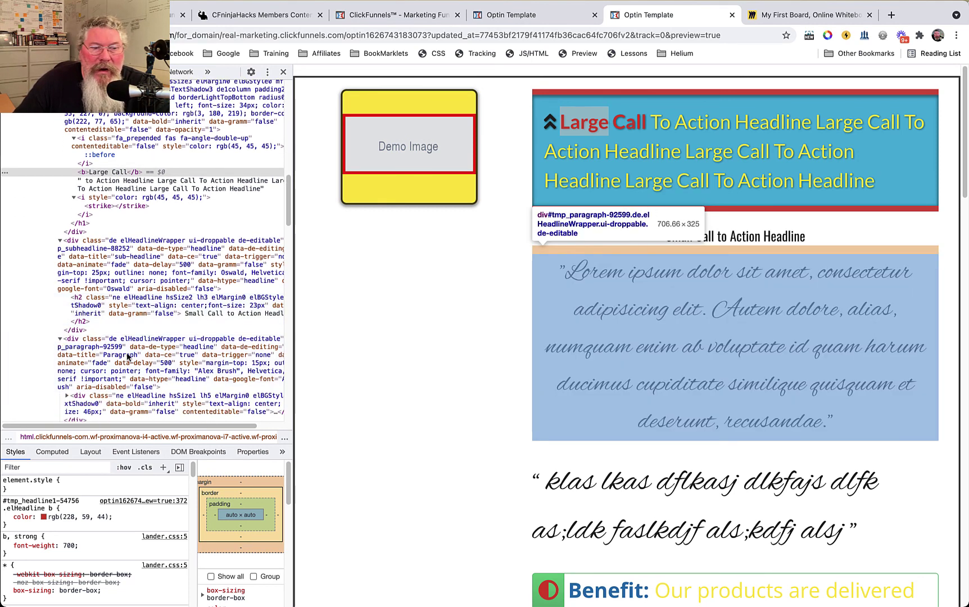
pyautogui.scroll(-3, 112, 360)
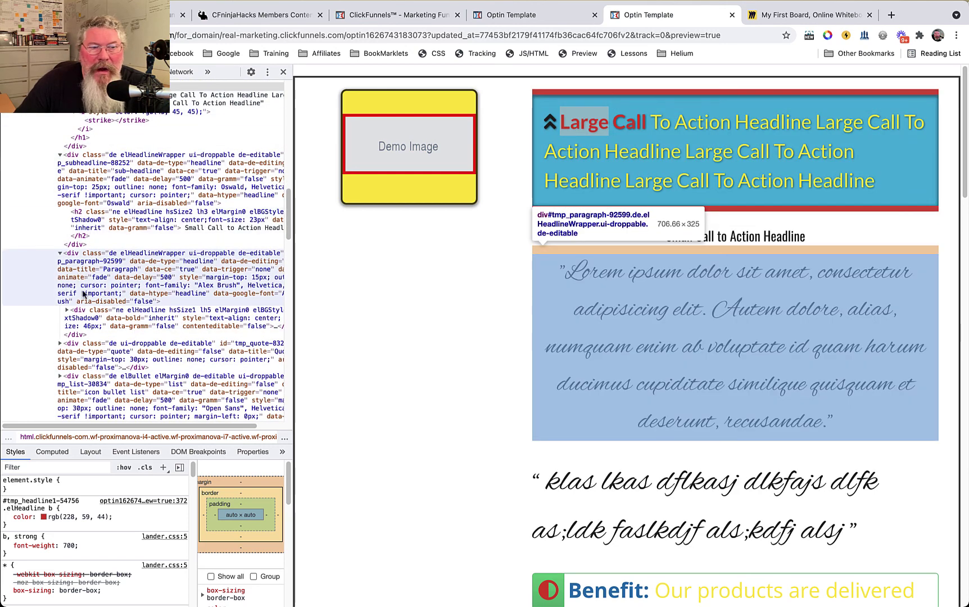
pyautogui.click(65, 310)
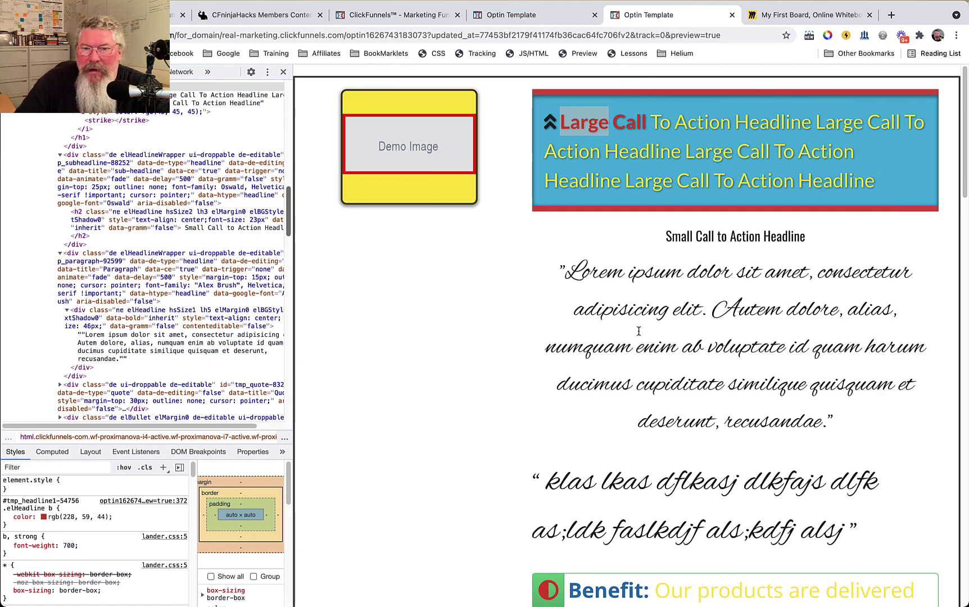
# - Return to the page editor and open the library of elements that can be added to the page
pyautogui.click(523, 19)
pyautogui.moveTo(654, 107)
pyautogui.moveTo(792, 82)
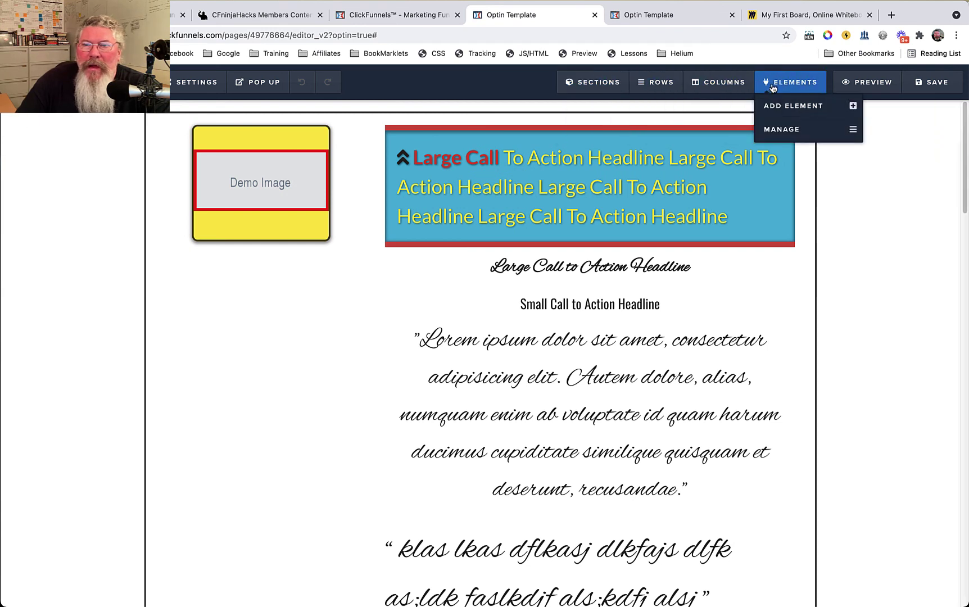
pyautogui.click(778, 106)
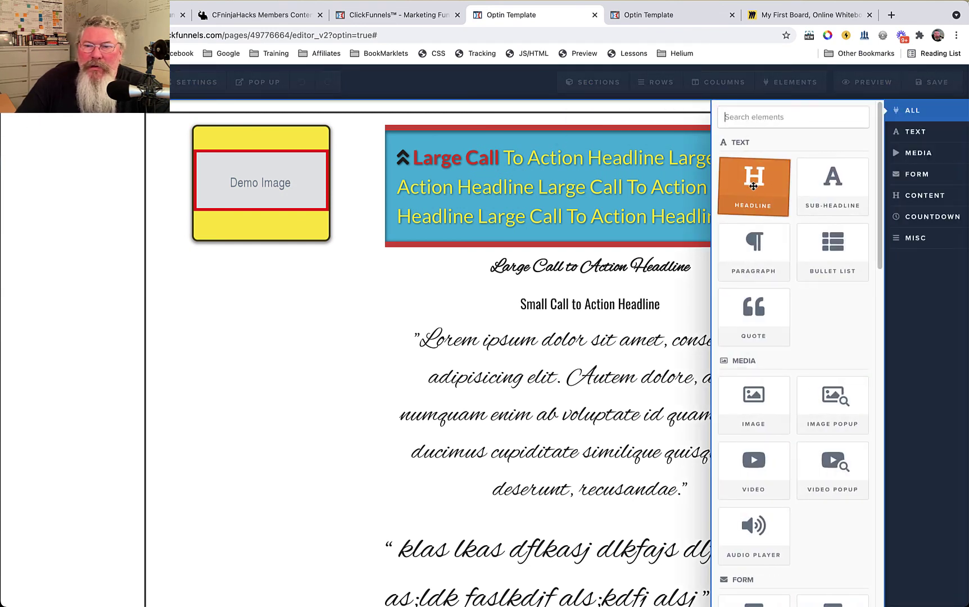